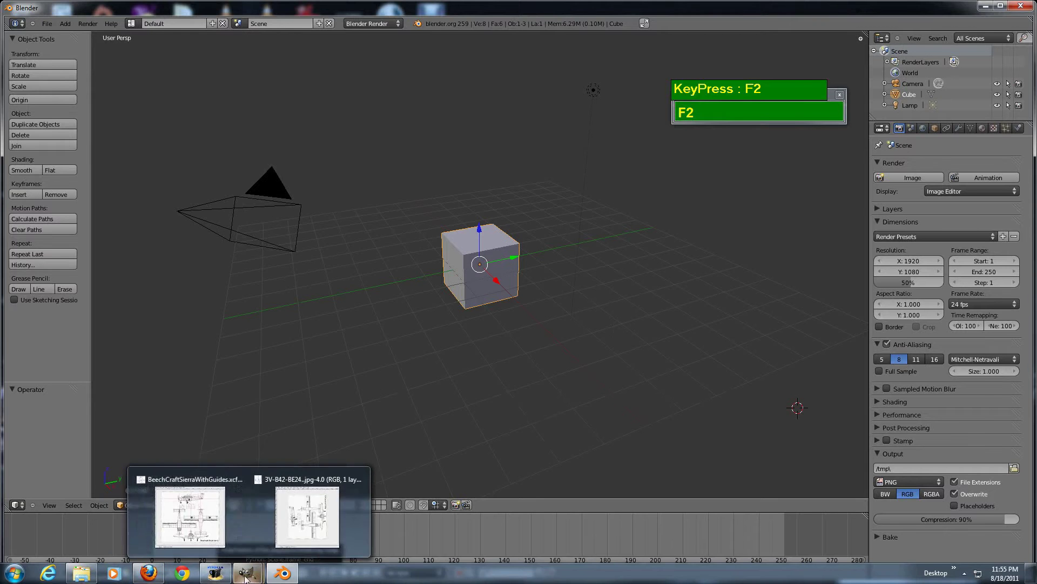
Review the Beechcraft blueprints in GIMP, viewing the BeechCraftSierraWithGuides image at 100%
left_click(193, 513)
left_click(273, 574)
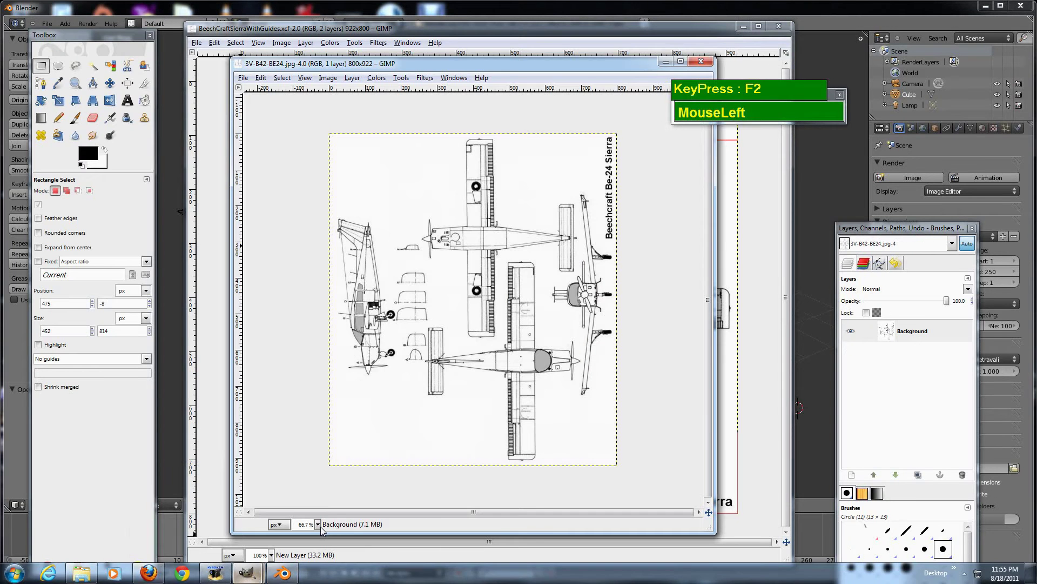
left_click(75, 83)
left_click(498, 296)
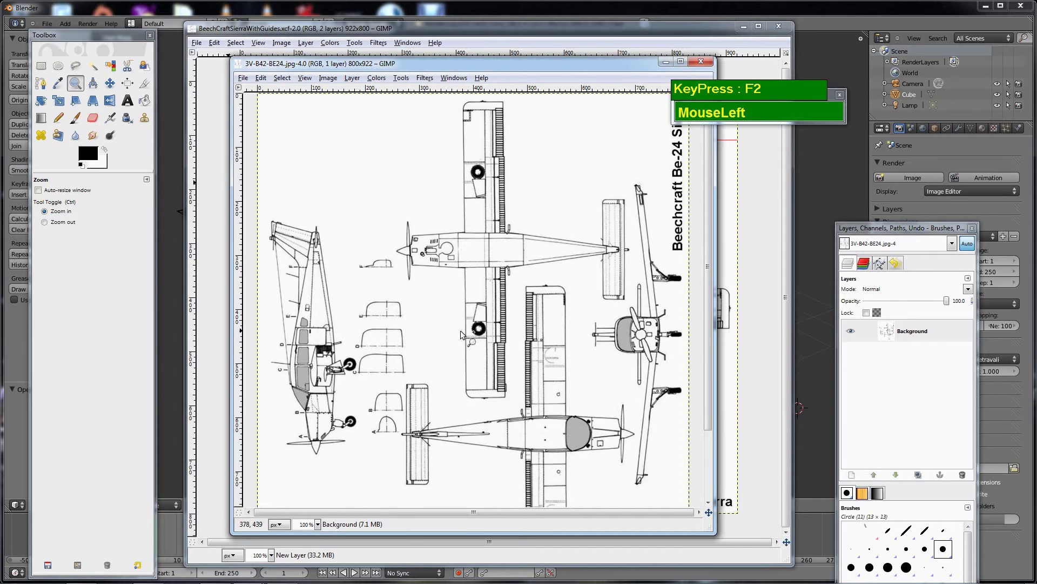
left_click(729, 280)
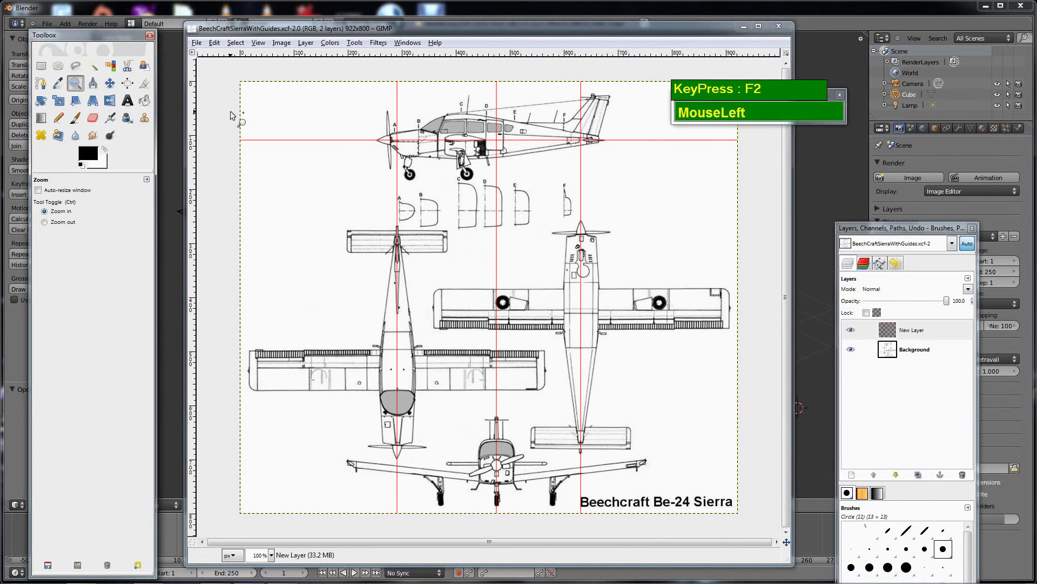
left_click_drag(516, 52, 515, 203)
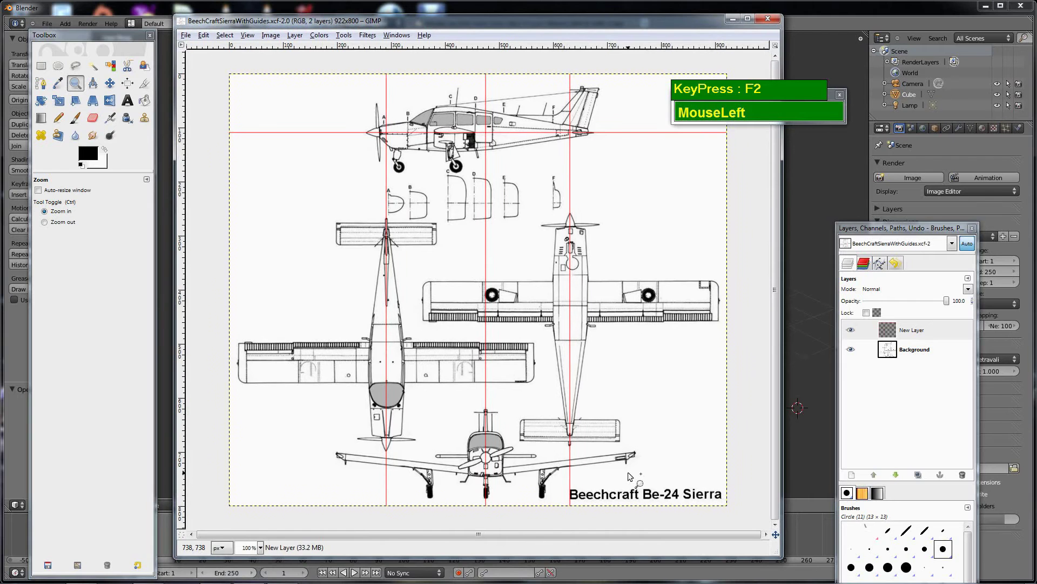
left_click(497, 7)
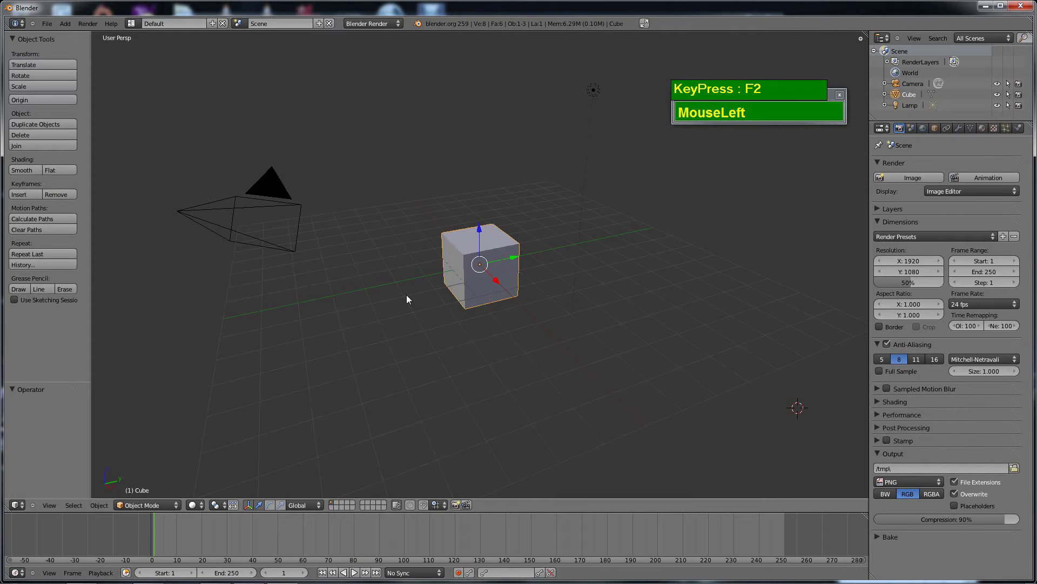
Enable the Import Images as Planes add-on in User Preferences
left_click(47, 24)
left_click(60, 108)
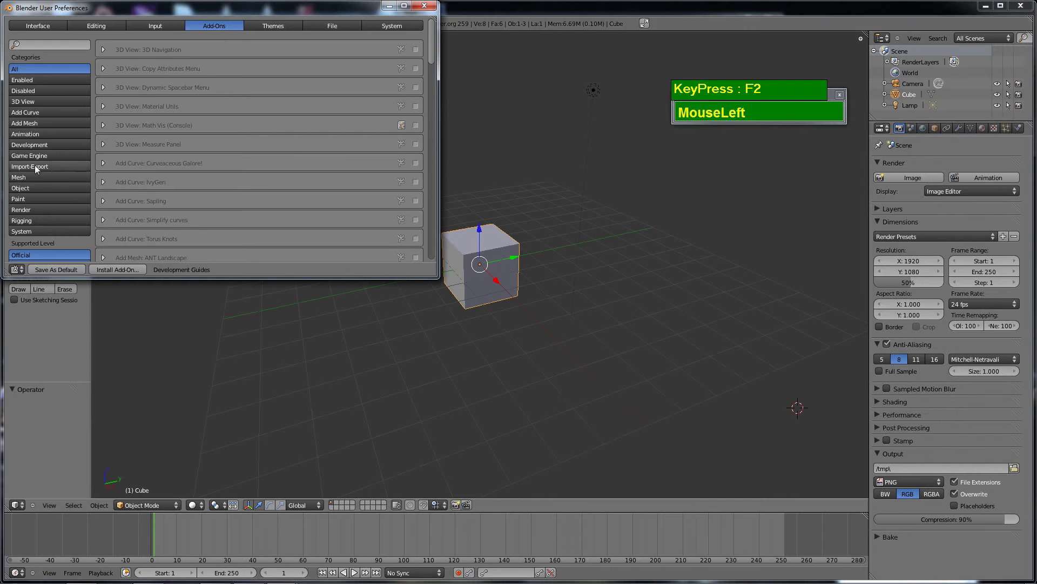
left_click_drag(431, 97, 436, 138)
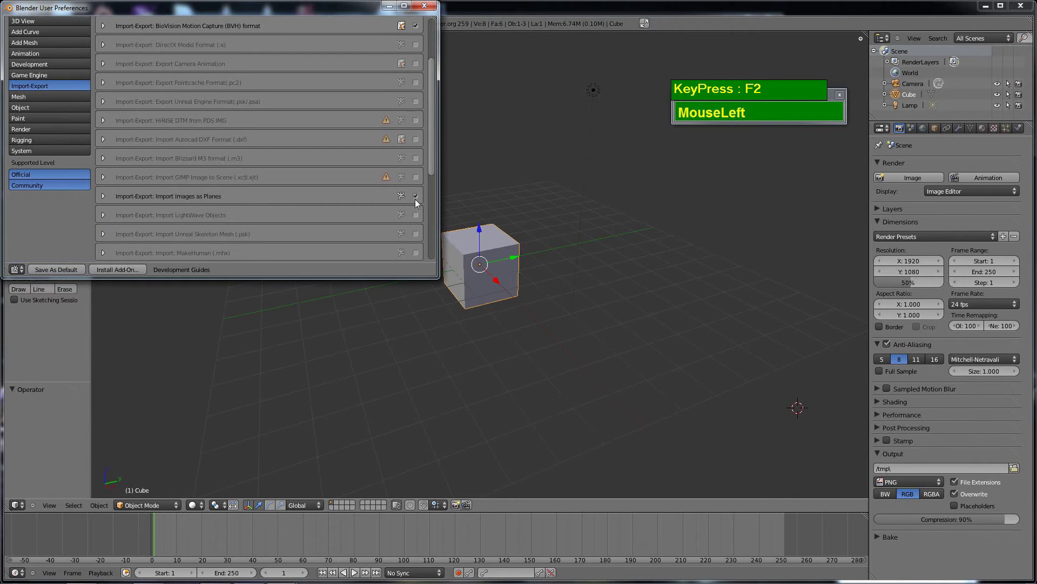
left_click(431, 10)
Import Images as Planes, choosing the Beechcraft blueprint jpg from the Images folder
left_click(47, 23)
mouse_move(81, 188)
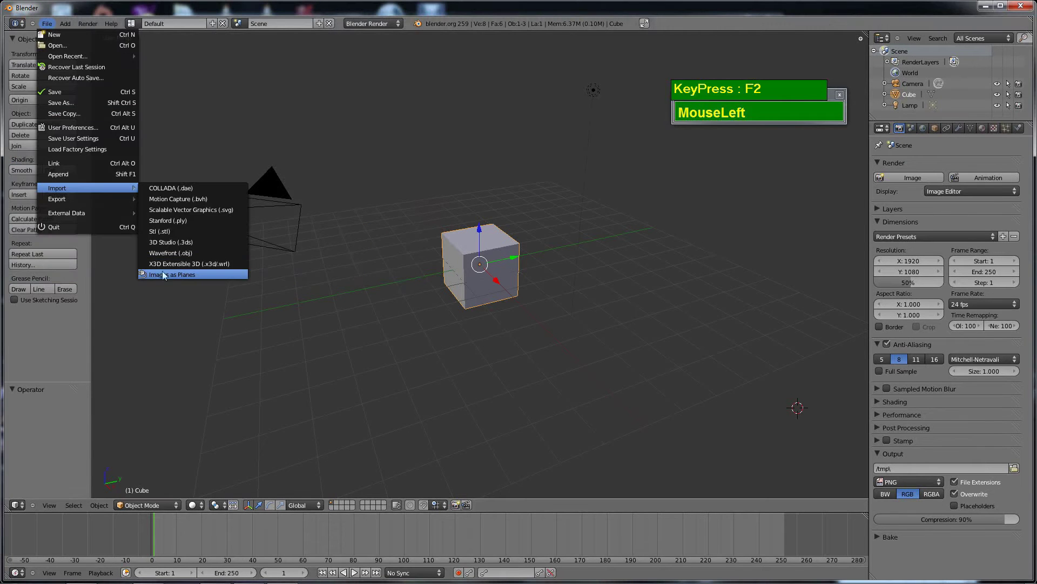
left_click(175, 275)
left_click(163, 96)
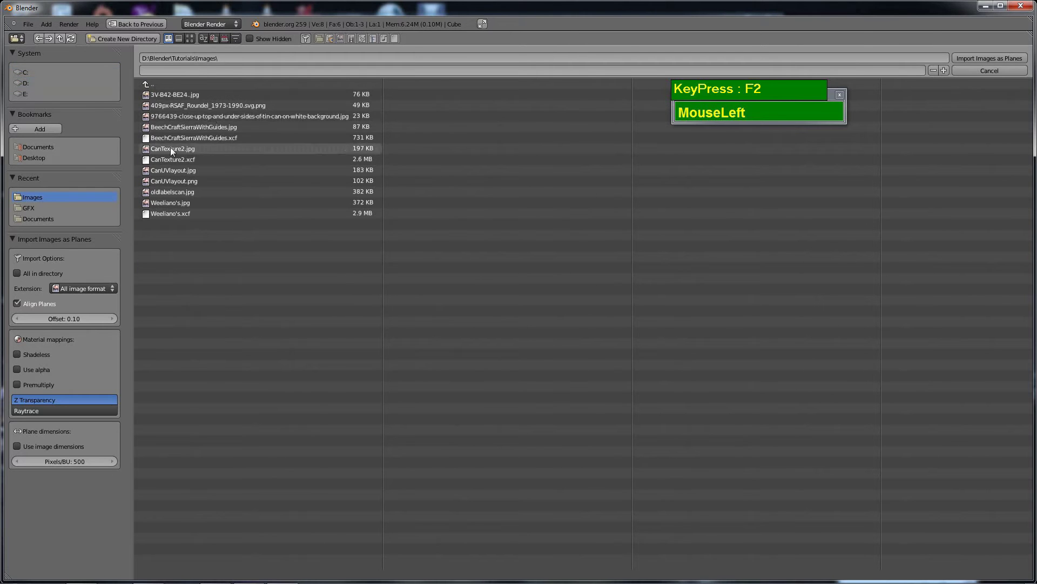
left_click(194, 127)
Bring in the blueprint plane and switch the viewport shading to Textured
left_click(989, 58)
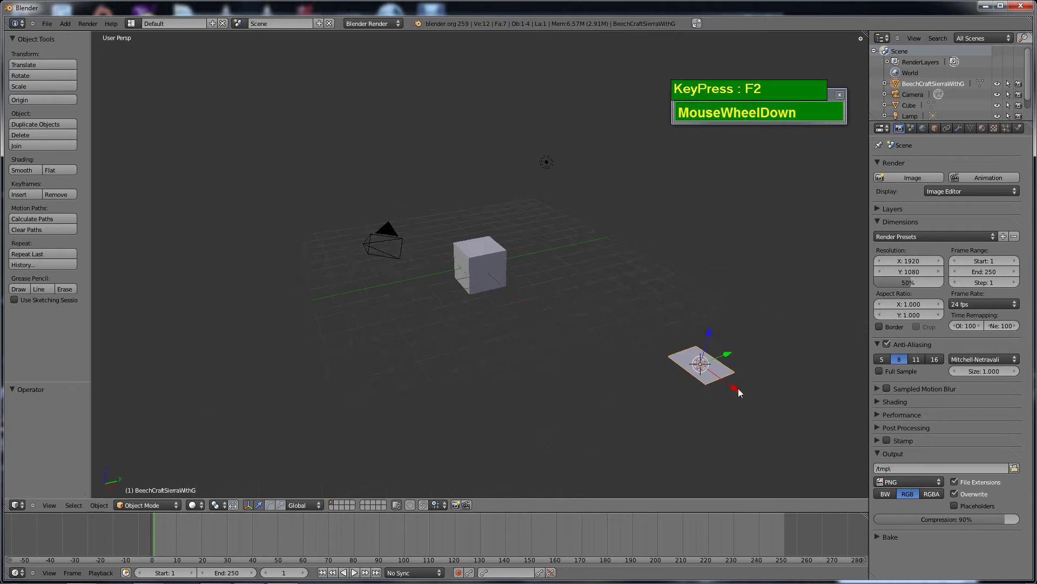
left_click_drag(739, 392, 644, 280)
scroll(644, 280, "up", 4)
middle_click_drag(644, 280, 584, 291)
left_click(192, 505)
left_click(200, 457)
middle_click_drag(470, 361, 508, 330)
left_click_drag(626, 238, 666, 182)
scroll(498, 349, "up", 2)
scroll(498, 349, "down", 4)
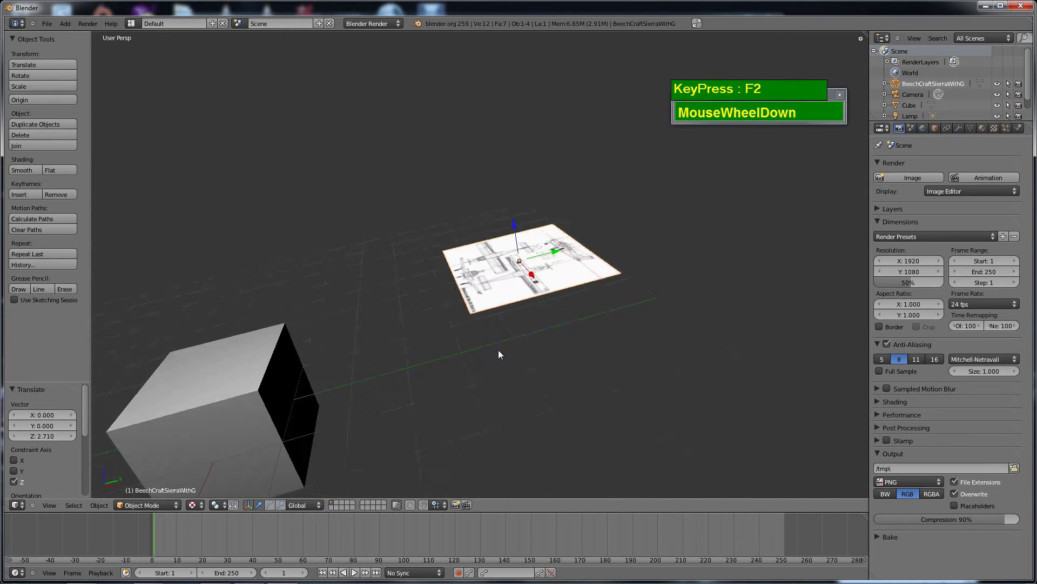
middle_click_drag(498, 349, 474, 365)
Reset the plane's location to the origin with Alt+G and delete the default cube
key("alt+g")
key("shift+c")
scroll(505, 343, "up", 2)
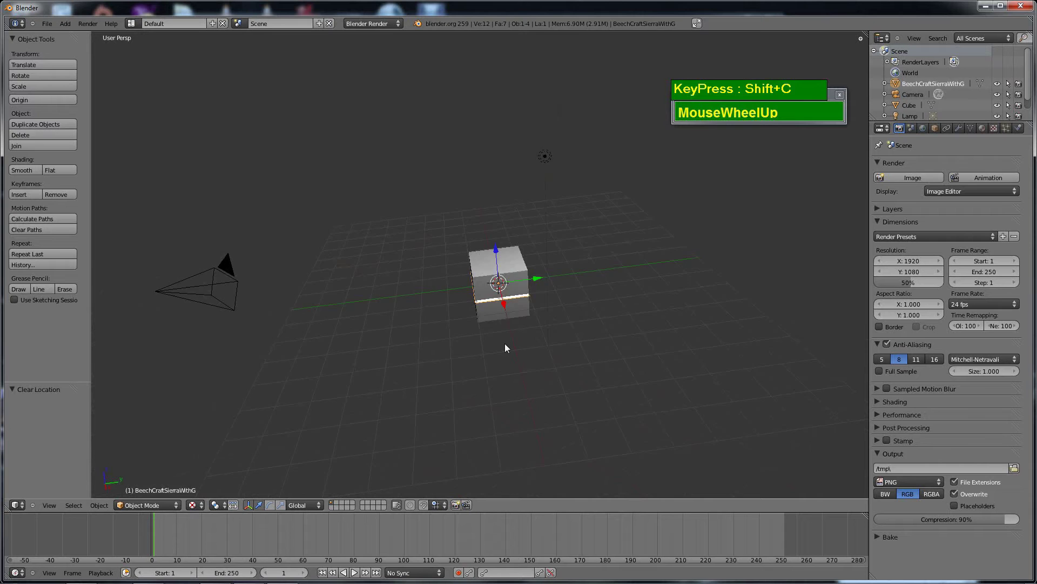
key("x")
left_click(563, 286)
Scale the blueprint plane up fivefold
middle_click_drag(563, 286, 576, 325)
right_click(533, 297)
key("Tab")
key("Tab")
key("s")
left_click(551, 360)
scroll(576, 325, "up", 2, "shift")
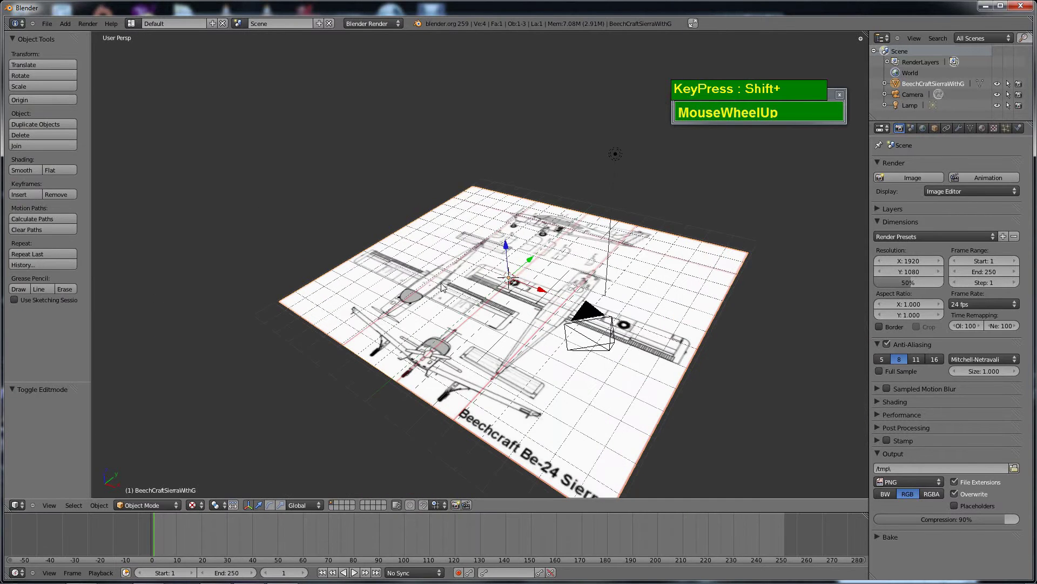
left_click_drag(540, 289, 637, 237)
middle_click_drag(637, 238, 503, 388, "shift")
scroll(503, 388, "down", 3)
In top view, move the plane so the drawing lines up with the origin
key("KP_7")
middle_click_drag(579, 337, 579, 368, "shift")
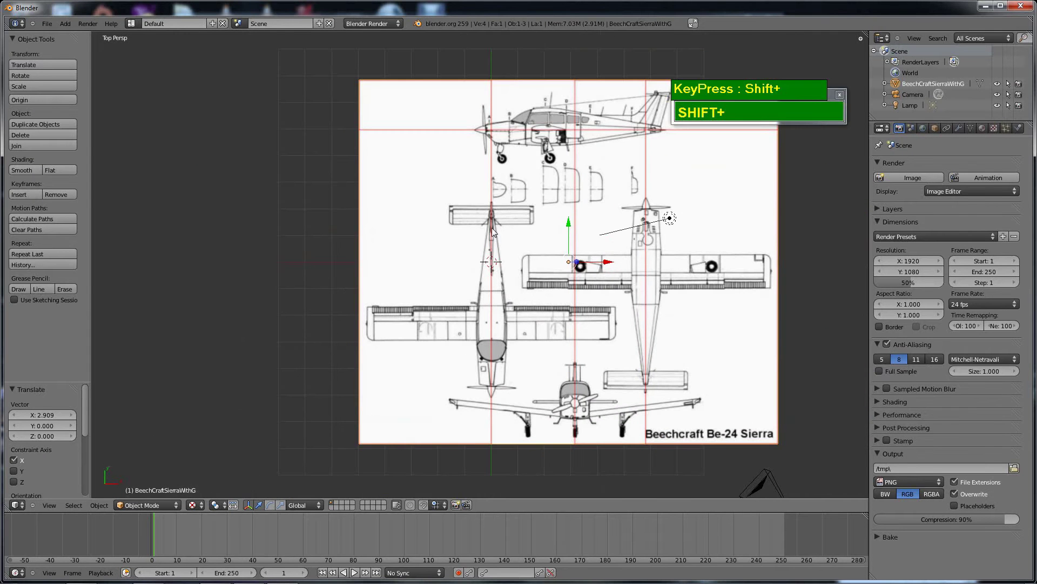
left_click_drag(621, 238, 512, 214, "shift")
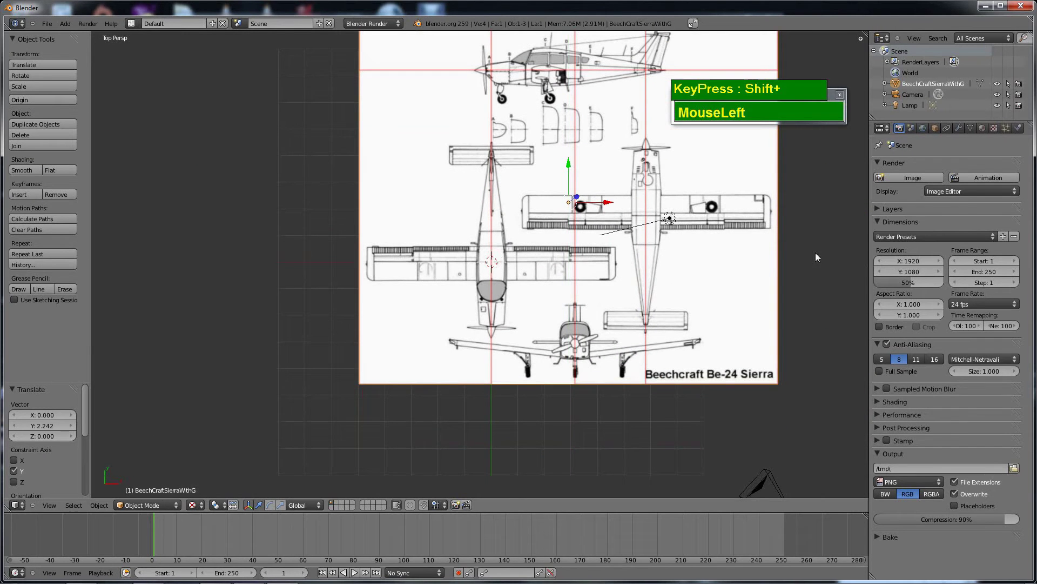
middle_click_drag(511, 287, 527, 243)
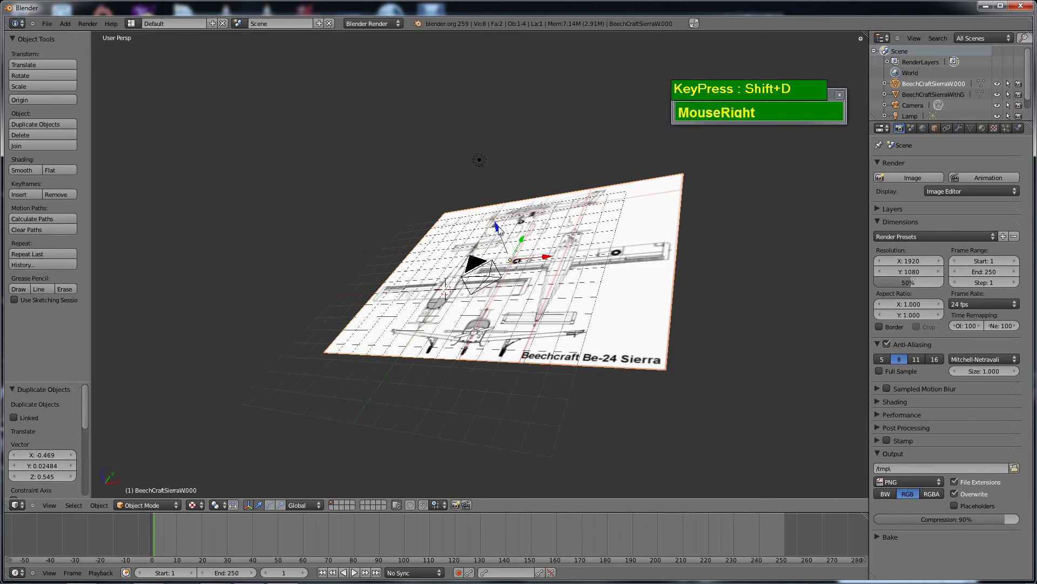
Rotate the duplicate plane 90° about X and raise it upright into place
left_click_drag(498, 231, 508, 195)
key("r")
key("x")
key("9")
key("0")
left_click(510, 196)
middle_click_drag(509, 195, 594, 210)
scroll(594, 210, "up", 2)
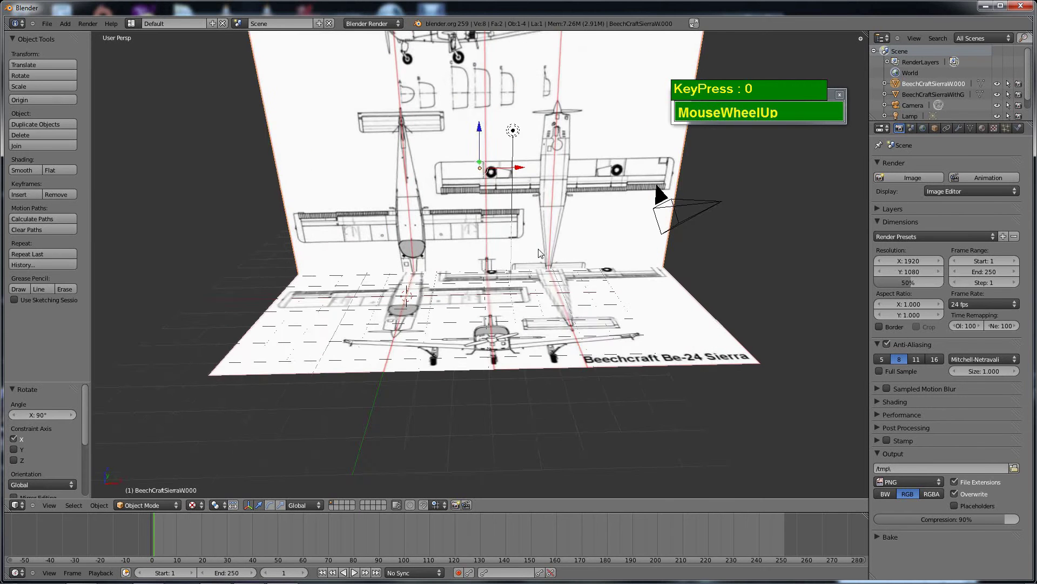
left_click_drag(526, 184, 421, 305, "shift")
scroll(422, 306, "up", 3, "shift")
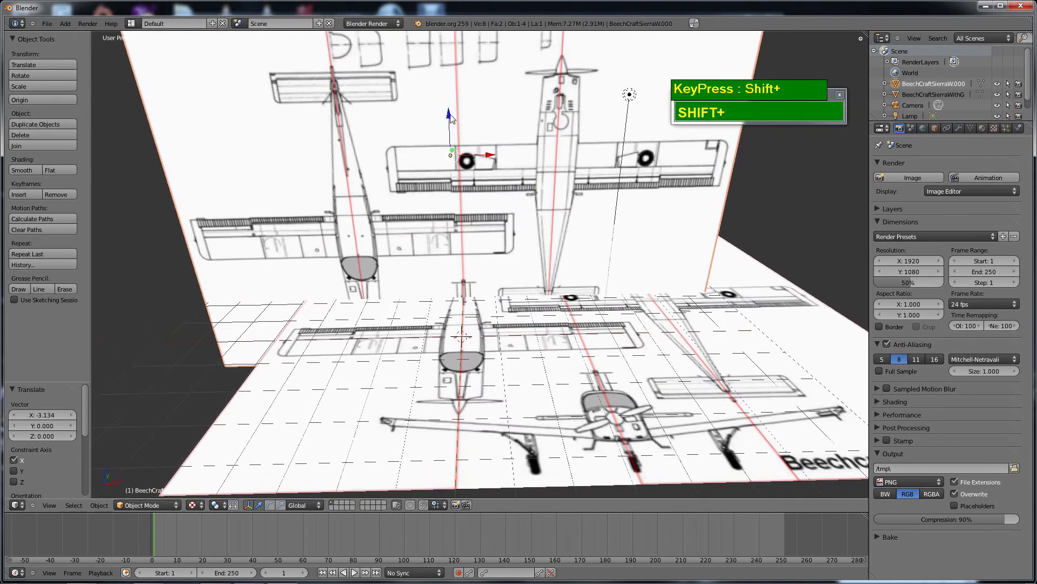
left_click_drag(448, 70, 447, 31, "shift")
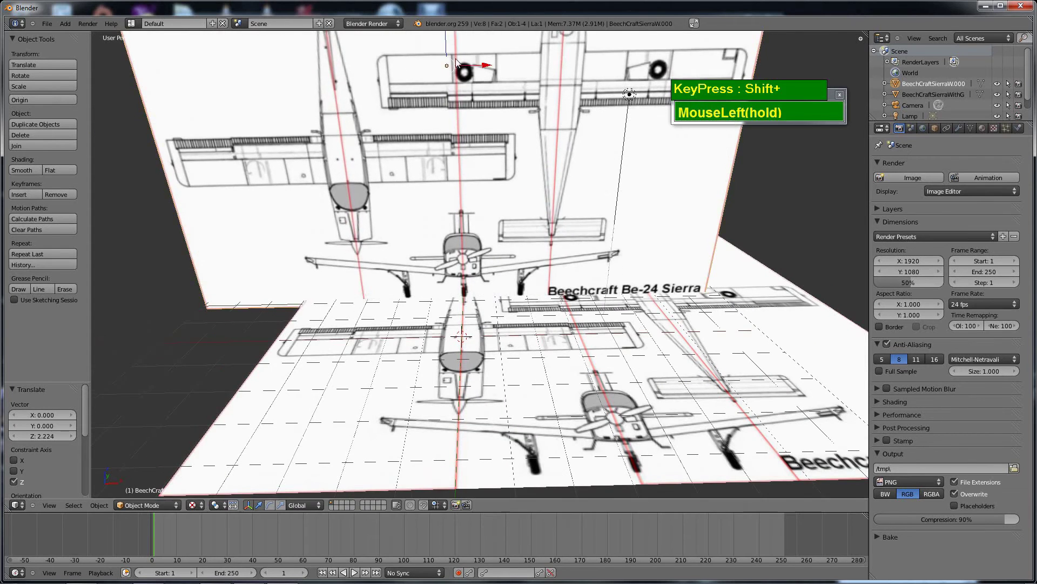
middle_click_drag(447, 31, 542, 198, "shift")
Duplicate the plane, turn the copy 90° about Z, and slide it along X
key("shift+d")
middle_click(543, 211)
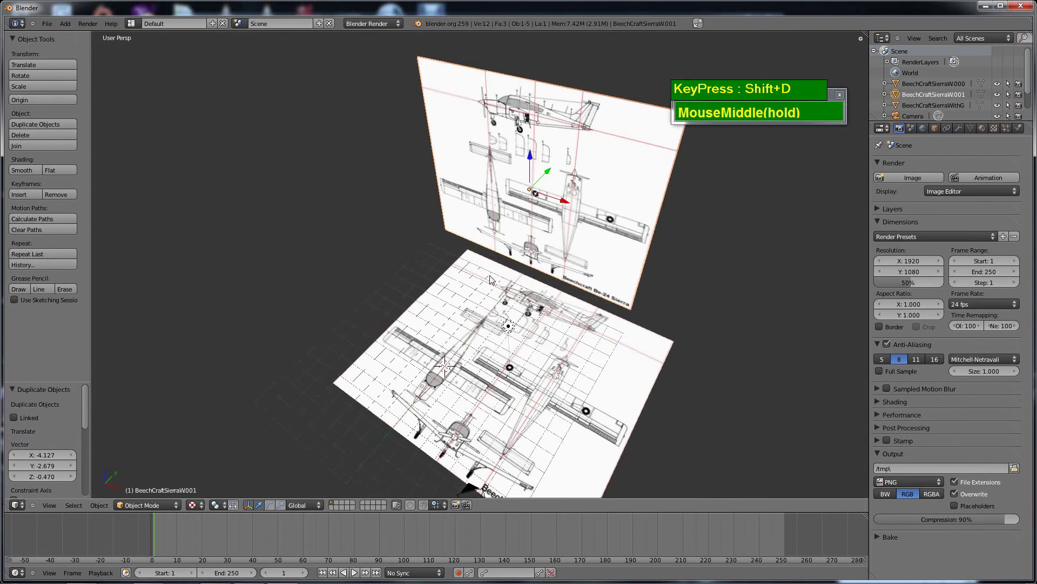
left_click(543, 219)
type("rz90")
key("Return")
middle_click_drag(543, 219, 438, 208)
left_click(436, 207)
left_click_drag(436, 207, 437, 215)
scroll(436, 215, "up", 3)
scroll(505, 256, "up", 6, "shift")
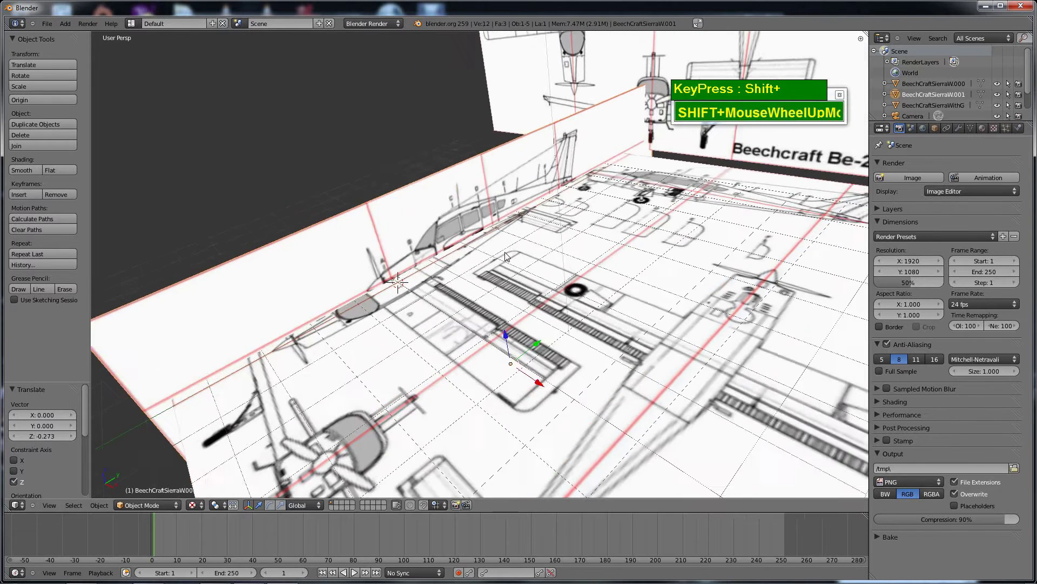
left_click_drag(538, 382, 506, 381, "shift")
middle_click_drag(505, 382, 527, 284, "shift")
left_click_drag(527, 284, 595, 162, "shift")
scroll(432, 232, "up", 3, "shift")
Position the upright side and front blueprint planes along X, Y and Z
right_click(695, 115, "shift")
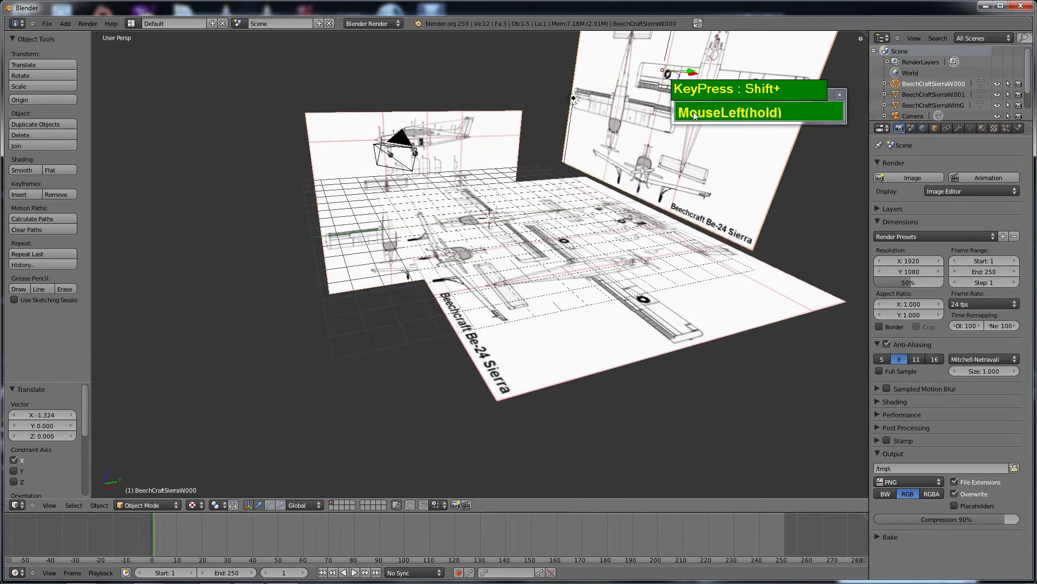
middle_click_drag(695, 115, 540, 162, "shift")
left_click_drag(541, 162, 460, 281, "shift")
scroll(421, 365, "up", 3, "shift")
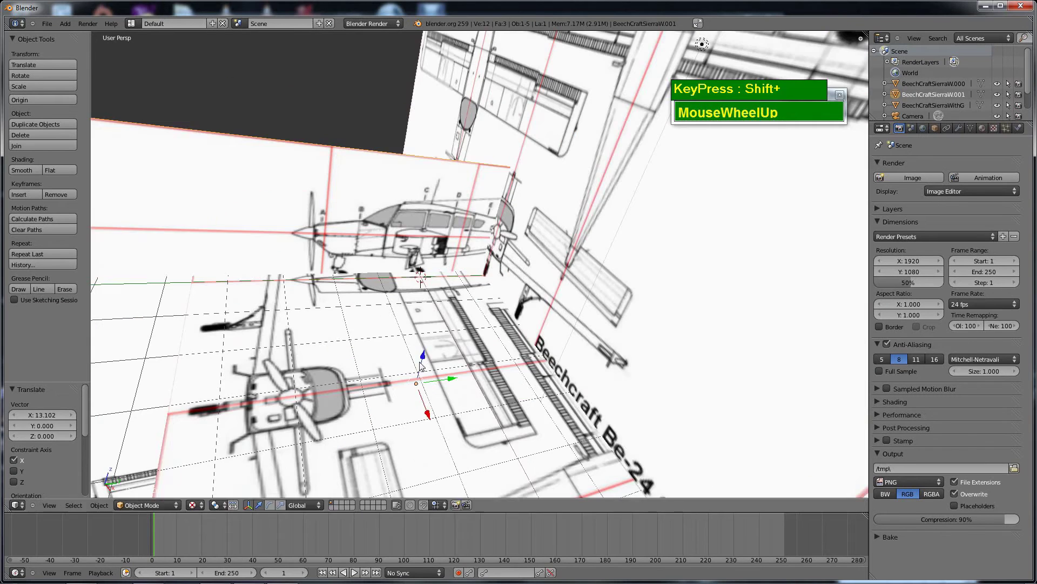
left_click_drag(422, 365, 422, 358, "shift")
scroll(423, 358, "up", 3, "shift")
left_click_drag(483, 108, 481, 94, "shift")
middle_click_drag(480, 95, 336, 161, "shift")
scroll(336, 161, "down", 6)
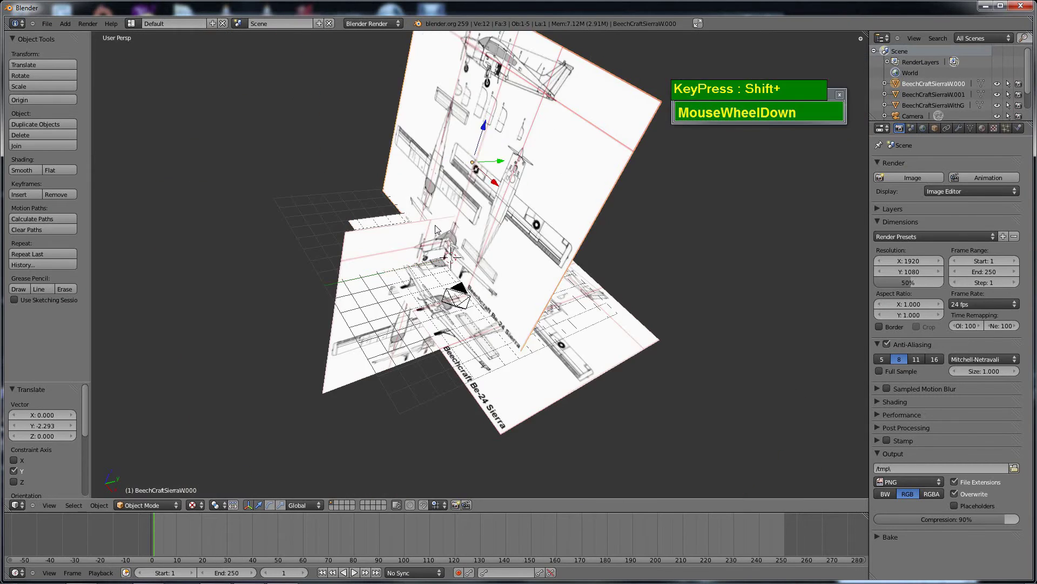
left_click_drag(438, 229, 410, 259, "shift")
middle_click_drag(410, 259, 519, 292, "shift")
left_click_drag(519, 292, 535, 299, "shift")
middle_click_drag(535, 299, 574, 301)
scroll(536, 232, "up", 3)
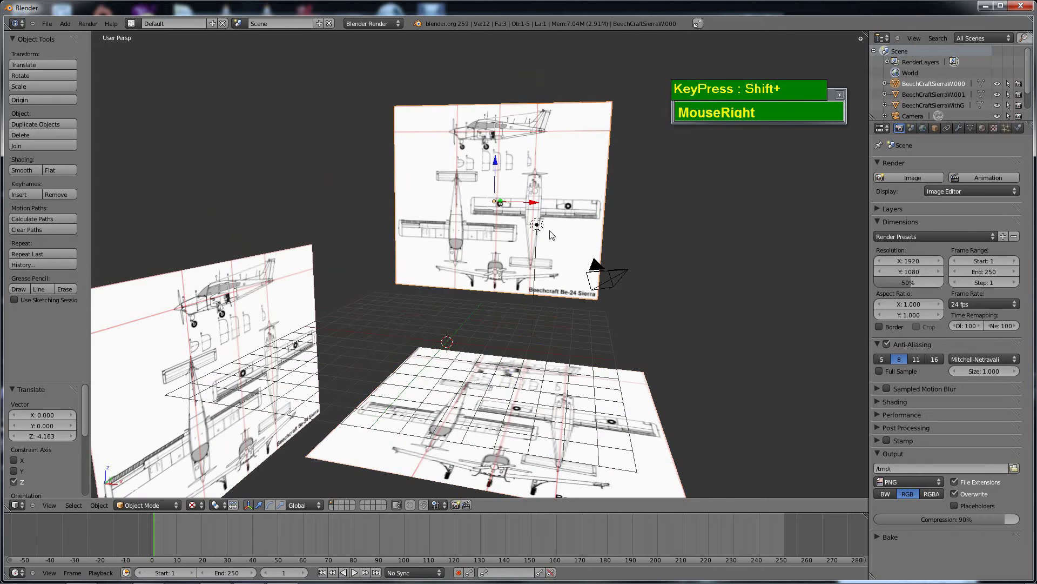
Try an edge slide and a face deletion on the first plane, then undo them
key("Tab")
middle_click_drag(524, 174, 494, 180)
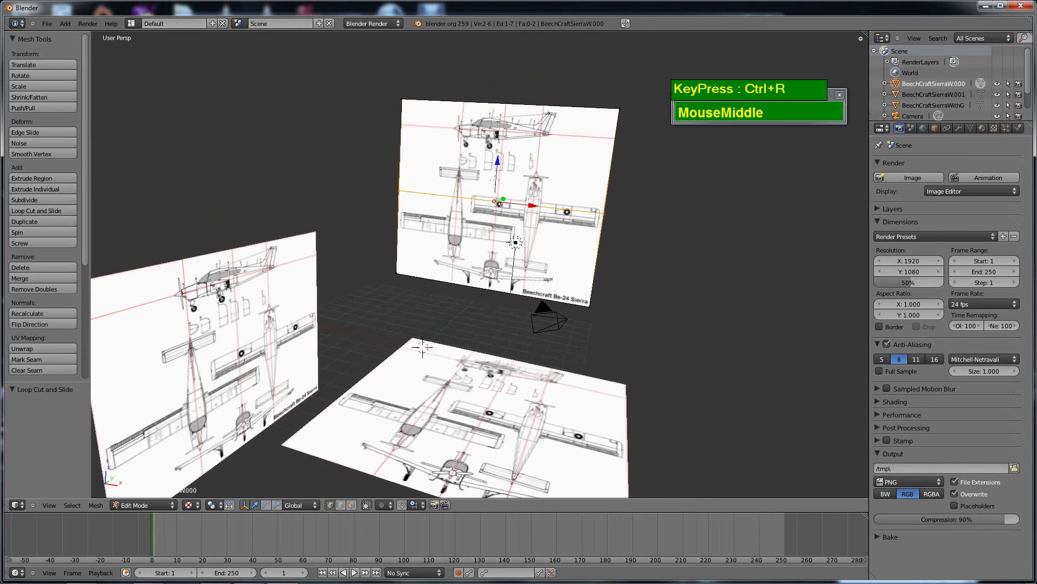
left_click_drag(513, 189, 513, 205)
key("ctrl+z")
key("ctrl+e")
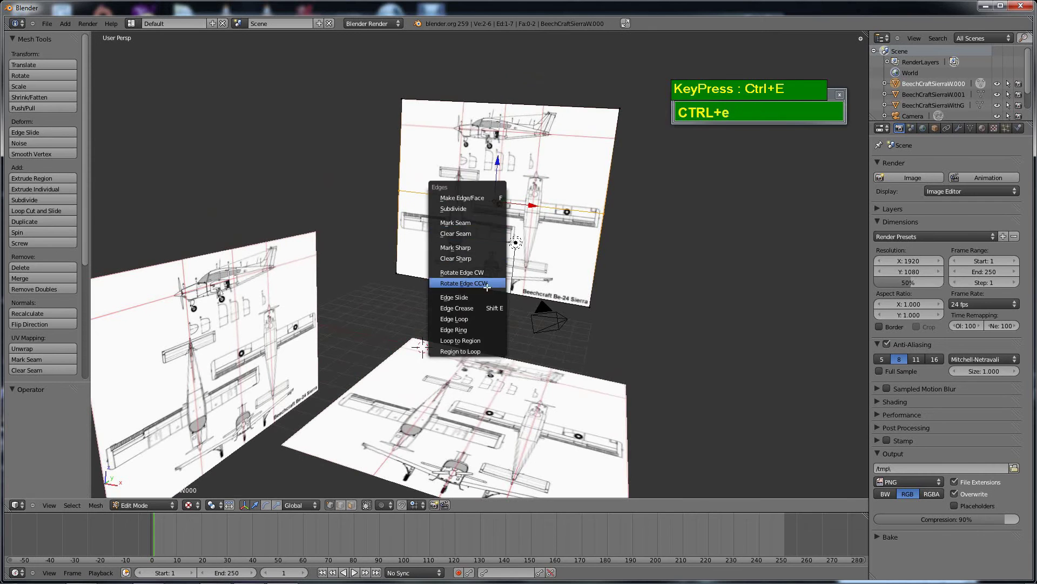
left_click(470, 296)
right_click(528, 203)
key("x")
left_click(528, 211)
key("ctrl+z")
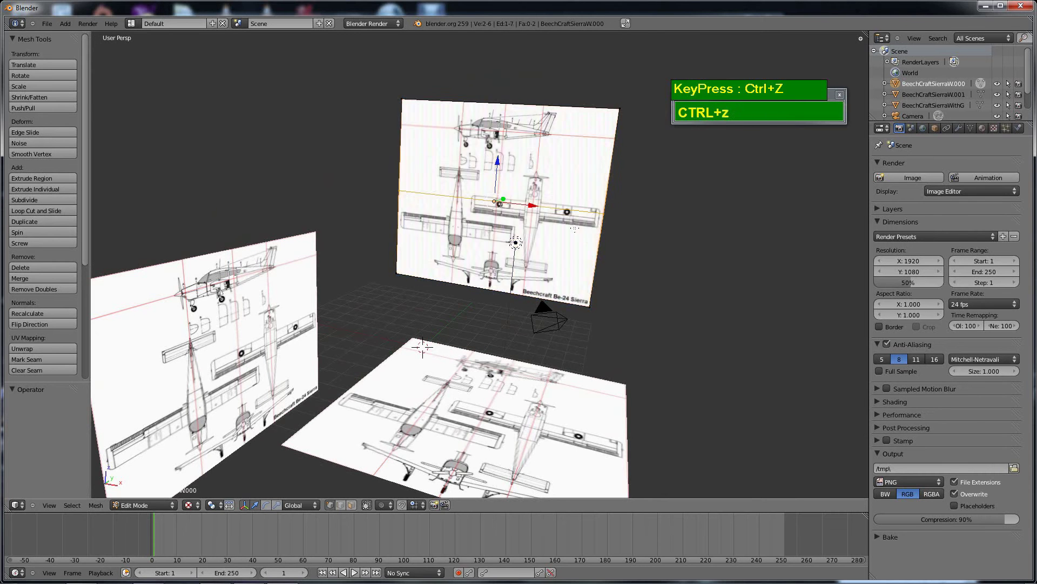
key("Tab")
mouse_move(589, 257)
middle_mouse_down()
mouse_move(617, 262)
mouse_move(598, 265)
middle_mouse_up()
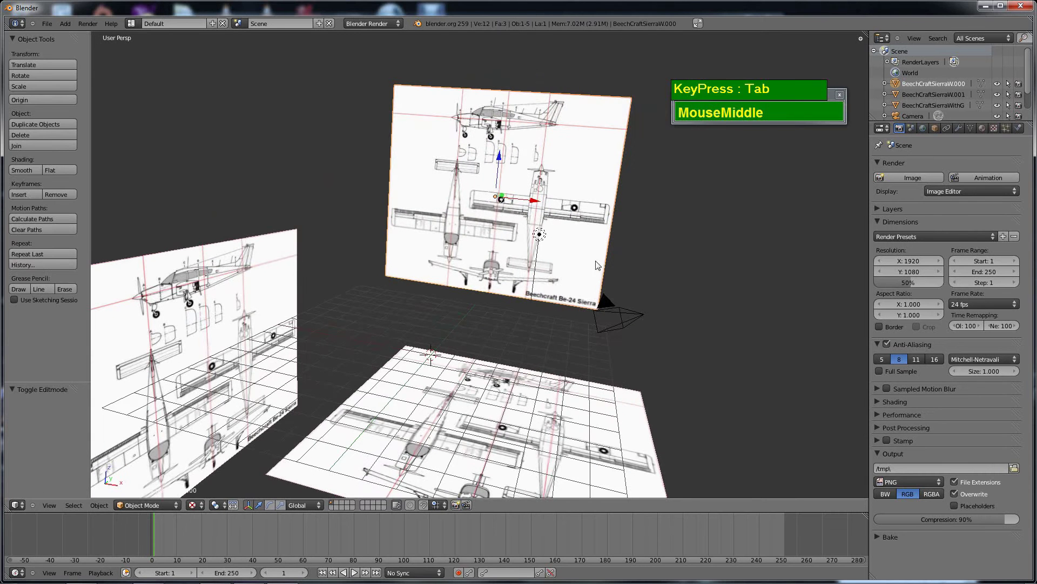
Knife-cut the first blueprint plane between drawings and delete the unneeded part
right_click(379, 226)
key("Tab")
key("k")
left_click_drag(378, 238, 637, 264)
scroll(638, 265, "up", 3)
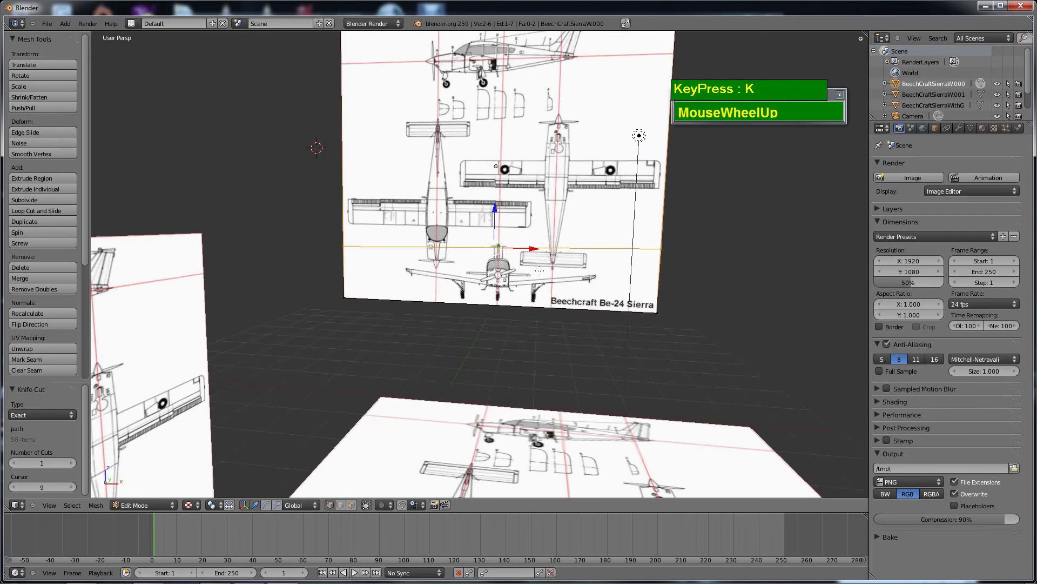
key("ctrl+z")
scroll(528, 238, "down", 1)
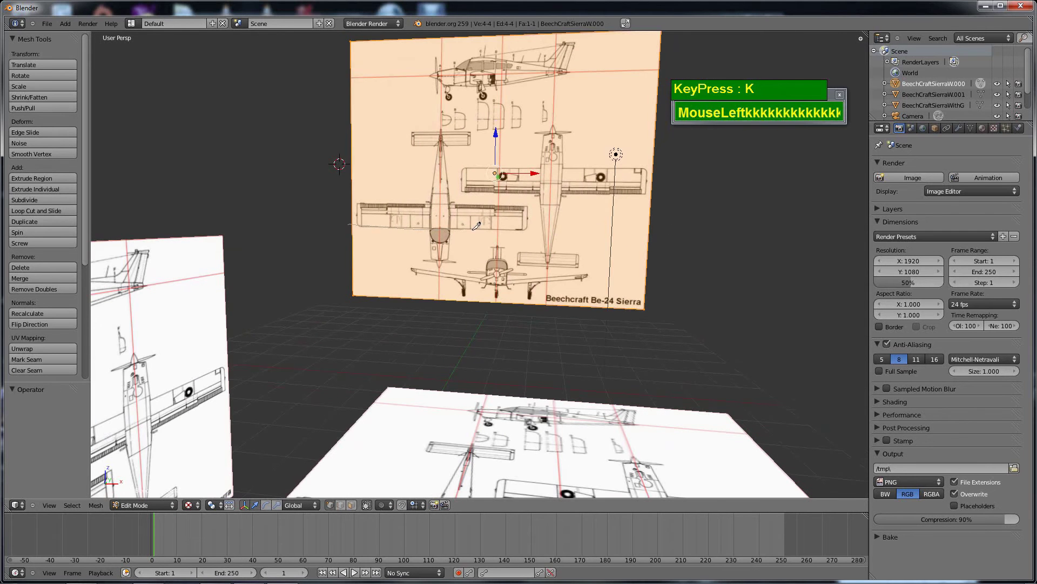
left_click_drag(476, 225, 653, 230)
middle_click_drag(653, 230, 335, 292)
left_click(492, 120)
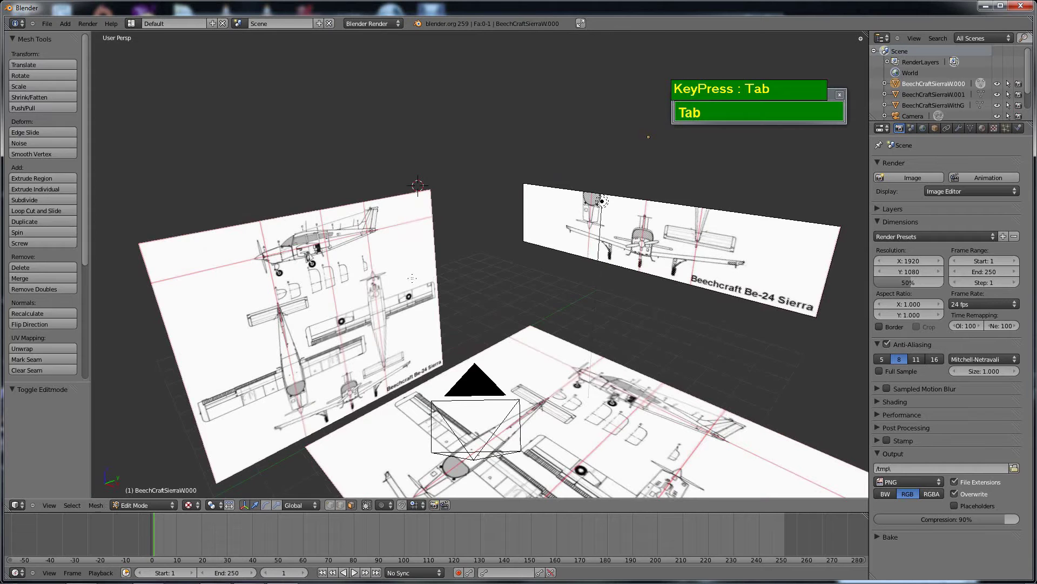
key("Tab")
scroll(412, 278, "down", 1)
Delete the unwanted face of the side blueprint plane
middle_click_drag(412, 278, 349, 277)
key("Tab")
right_click(343, 296)
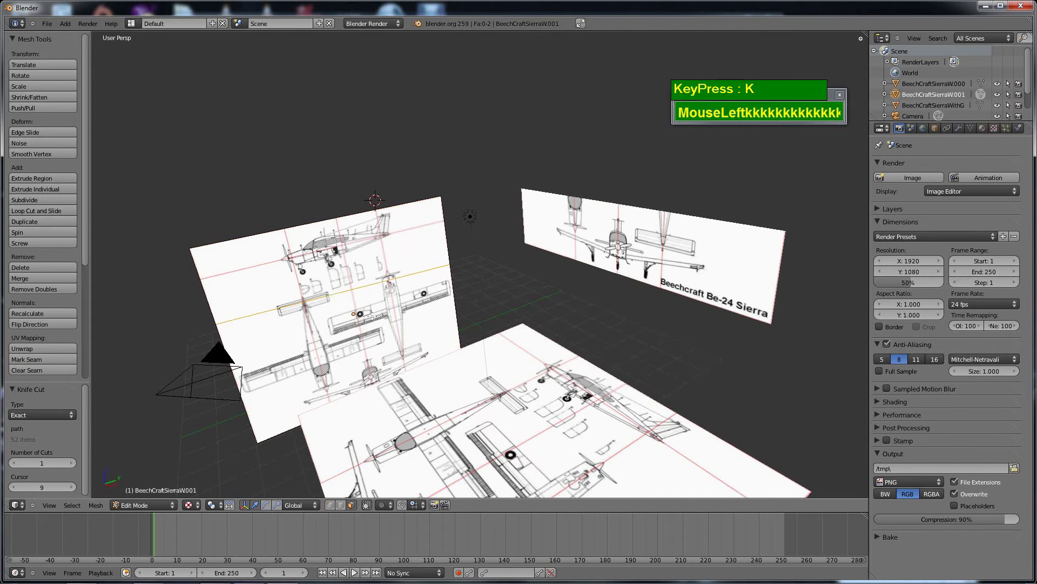
key("x")
left_click(365, 339)
middle_click_drag(364, 339, 411, 324)
scroll(411, 325, "up", 2, "shift")
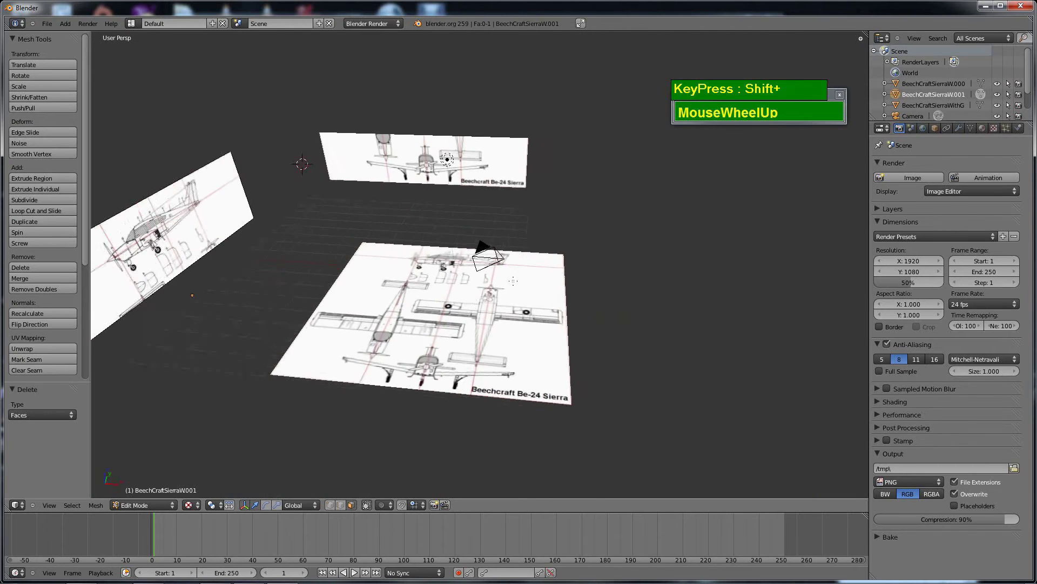
scroll(488, 327, "down", 1, "shift")
Delete the extra faces of the bottom blueprint plane
key("Tab")
right_click(486, 281)
key("Tab")
middle_click_drag(486, 281, 503, 263)
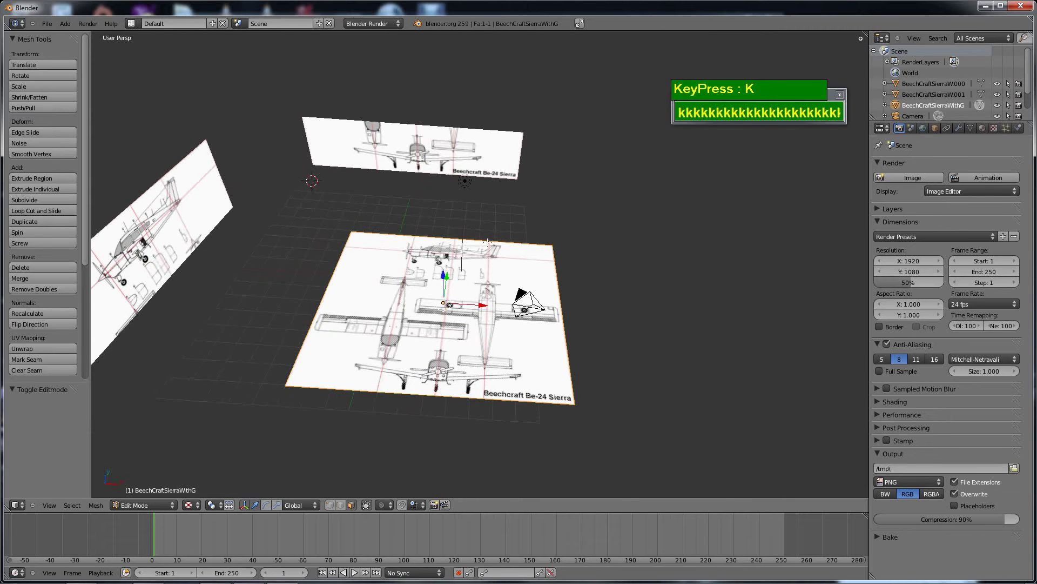
left_click(510, 321)
middle_click_drag(510, 321, 461, 313)
Leave edit mode and lock the blueprint plane's Location X, Y and Z
key("Tab")
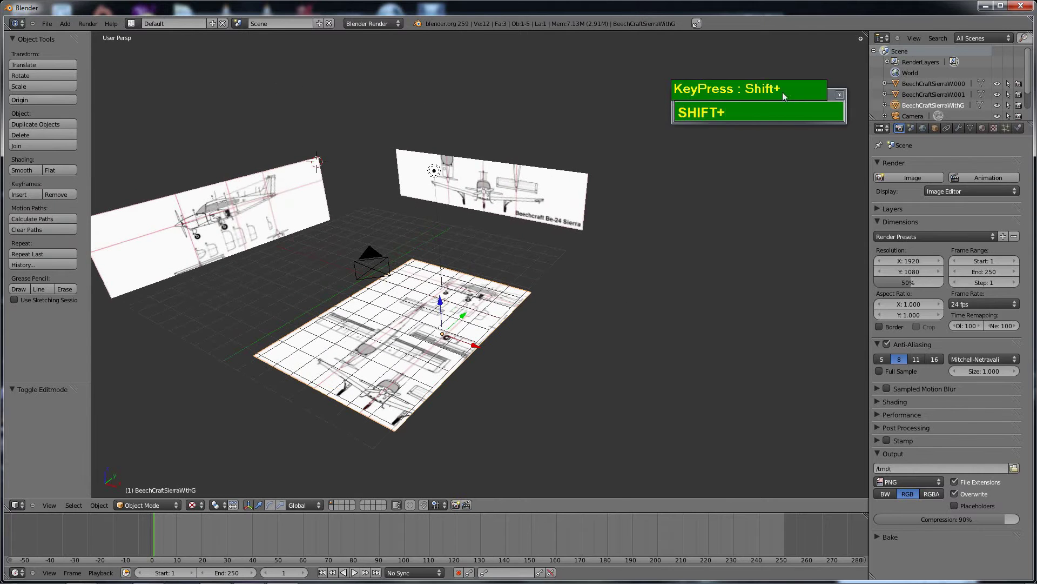
key("n")
scroll(763, 174, "up", 1)
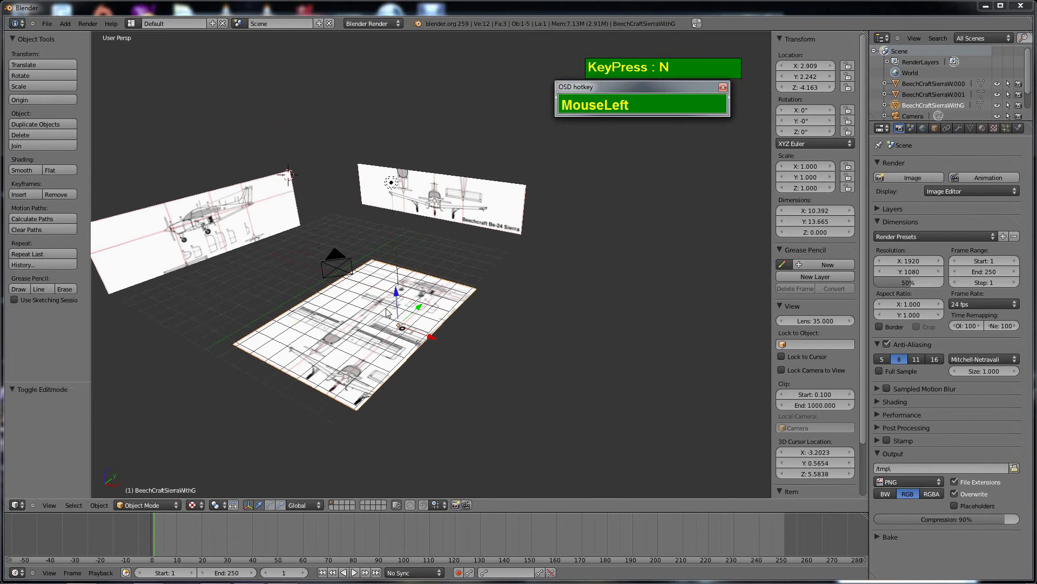
left_click_drag(848, 66, 848, 88)
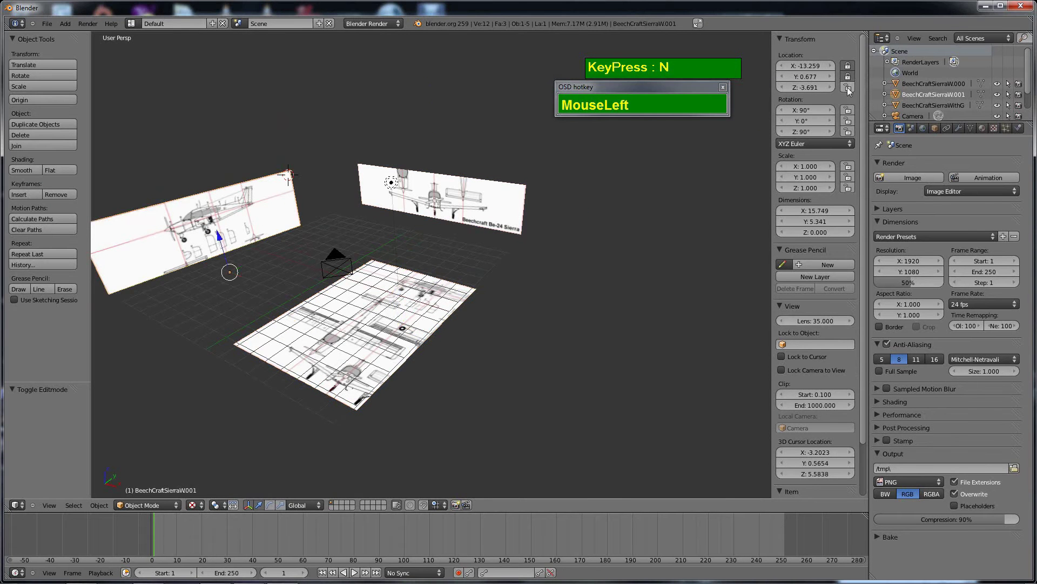
Switch the viewport to front orthographic view (Numpad 1, Numpad 5)
middle_click_drag(290, 267, 318, 298, "shift")
key("KP_1")
key("KP_5")
scroll(289, 266, "down", 2)
scroll(303, 281, "down", 1)
key("KP_3")
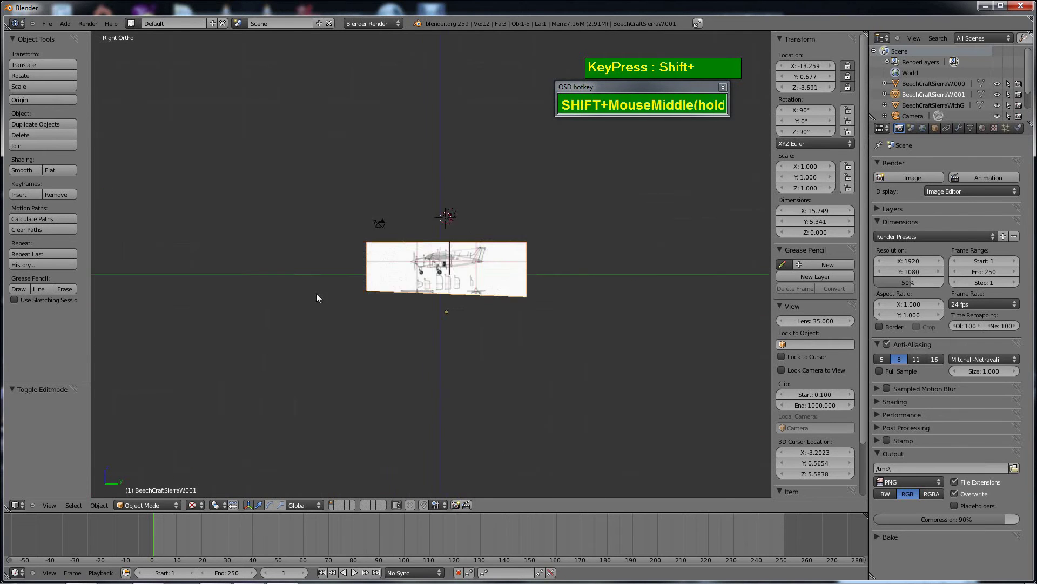
scroll(317, 298, "up", 5)
key("KP_1")
key("KP_7")
key("KP_1")
scroll(537, 320, "down", 2)
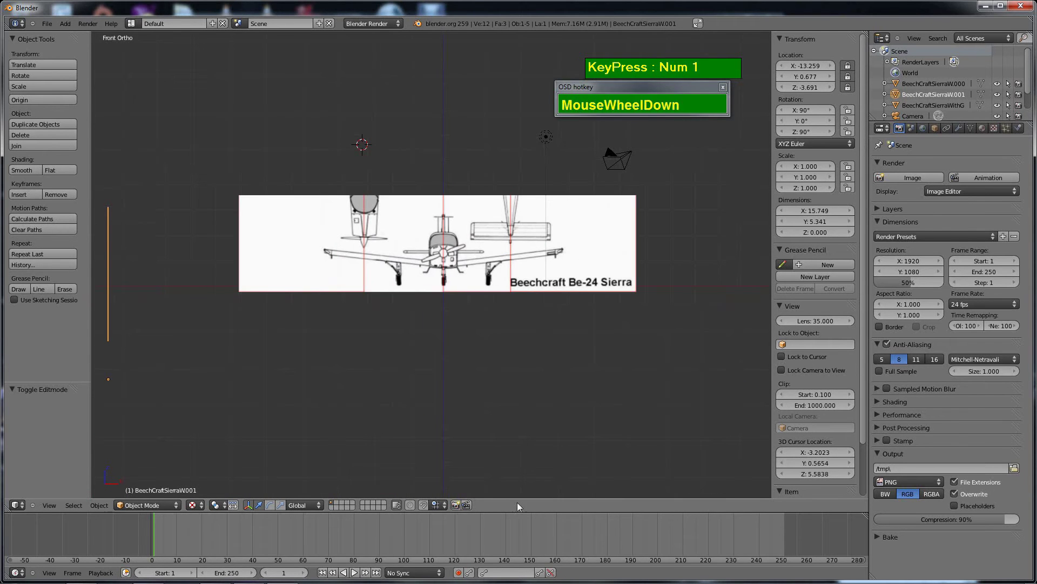
left_click_drag(663, 86, 318, 68)
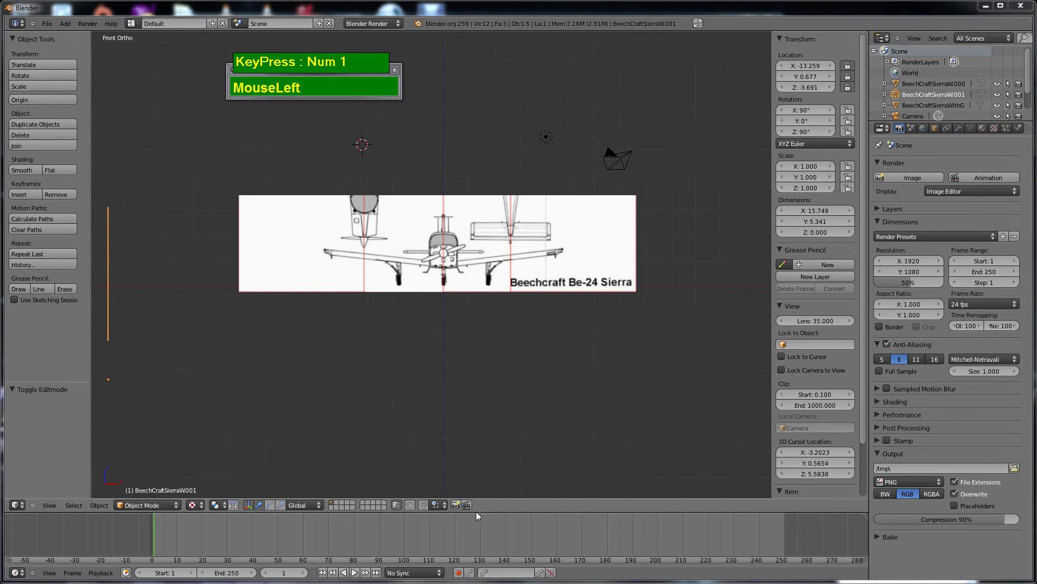
Split off a second 3D view without the sidebar, framed around the blueprint planes
left_click(443, 468)
key("n")
middle_click_drag(625, 410, 702, 367)
middle_click_drag(703, 367, 748, 248, "shift")
scroll(745, 335, "up", 3)
Add a cube at the origin and set its display to Wire
key("shift+c")
key("shift+a")
left_click(799, 315)
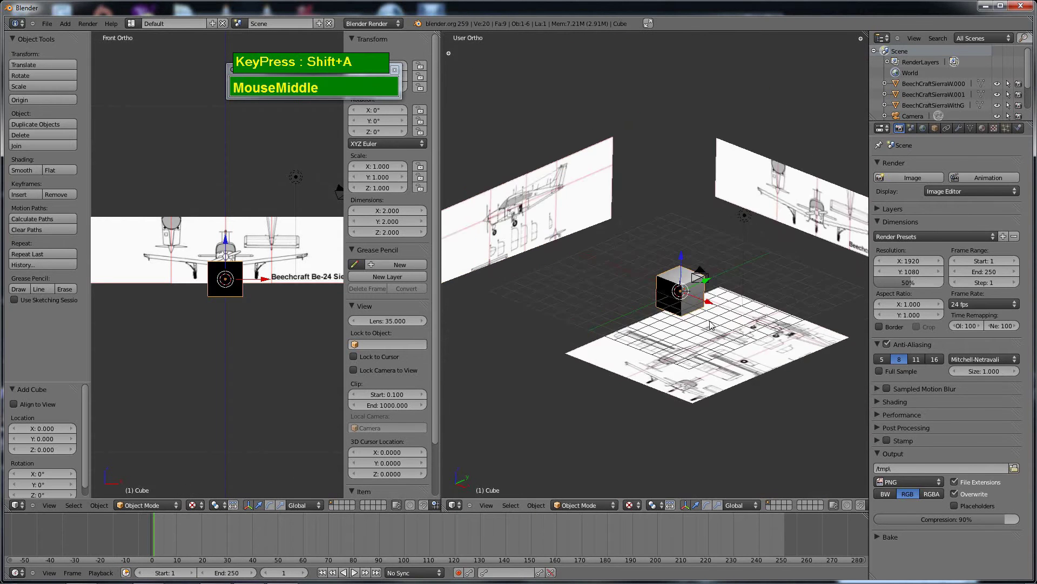
scroll(711, 324, "up", 4)
left_click(940, 128)
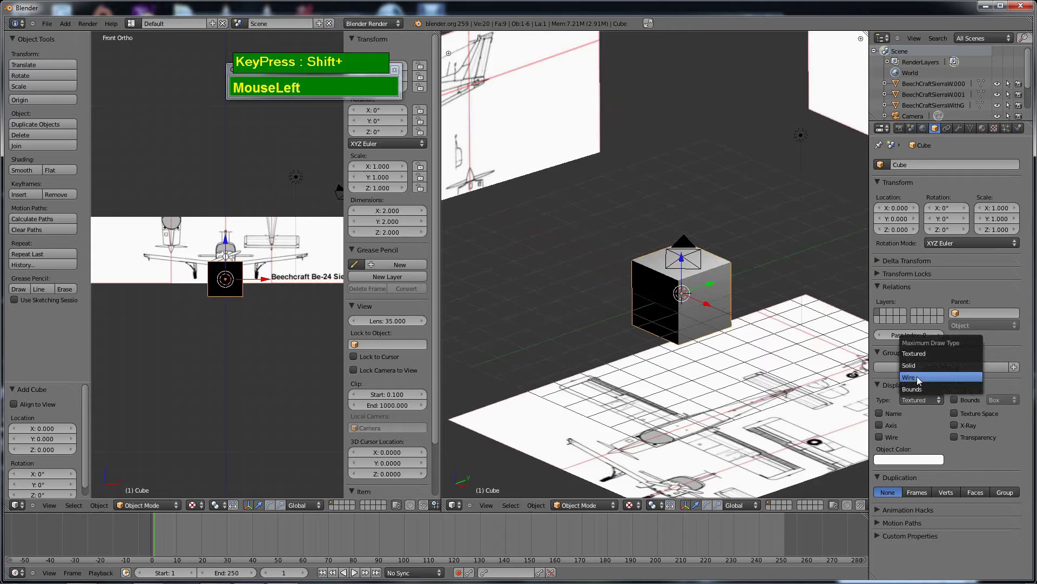
left_click(917, 377)
mouse_move(676, 303)
middle_mouse_down()
mouse_move(719, 254)
mouse_move(713, 216)
mouse_move(675, 210)
mouse_move(665, 222)
mouse_move(621, 278)
mouse_move(695, 190)
mouse_move(702, 227)
mouse_move(757, 205)
middle_mouse_up()
scroll(713, 214, "up", 3)
Loop-cut the cube through its middle and delete the left half
key("Tab")
key("ctrl+r")
left_click(668, 195)
key("ctrl+Tab")
left_click(660, 233)
key("ctrl+KP_Add")
left_click(694, 215)
key("Tab")
Add a Mirror modifier to the half cube and go back into mesh editing
left_click(959, 128)
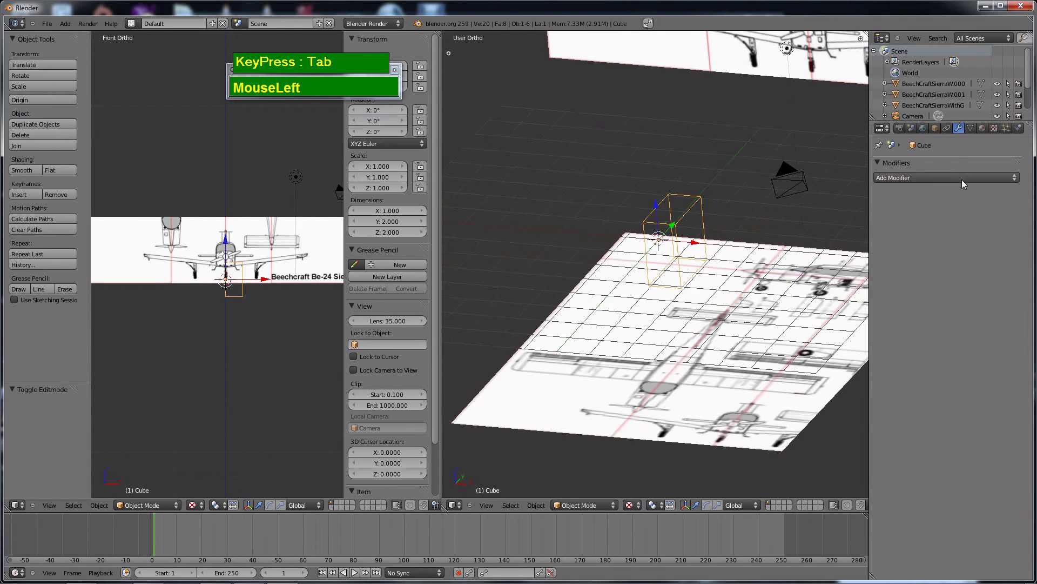
left_click(962, 179)
left_click(864, 254)
mouse_move(665, 217)
middle_mouse_down()
mouse_move(646, 212)
mouse_move(672, 231)
middle_mouse_up()
key("a")
key("Tab")
key("Tab")
key("Tab")
Stretch the mirrored box along Y to the fuselage length
key("a")
key("s")
key("y")
left_click(735, 244)
scroll(736, 244, "down", 3)
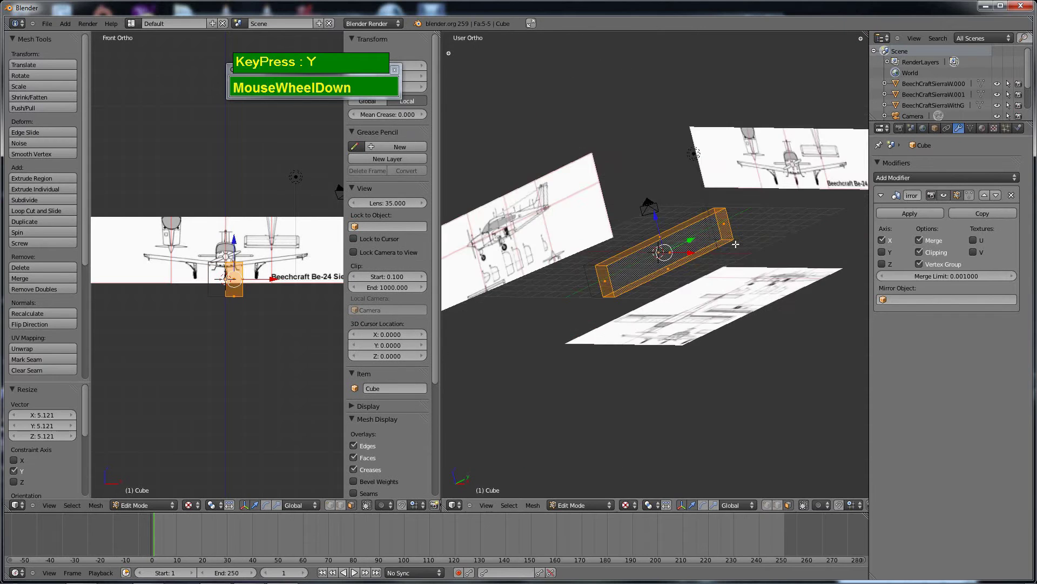
middle_click_drag(735, 244, 675, 261, "shift")
Add loop cuts along the box and center it in the right-side view
key("ctrl+r")
scroll(691, 270, "up", 3)
left_click(688, 271)
key("KP_3")
middle_click_drag(514, 361, 619, 294, "shift")
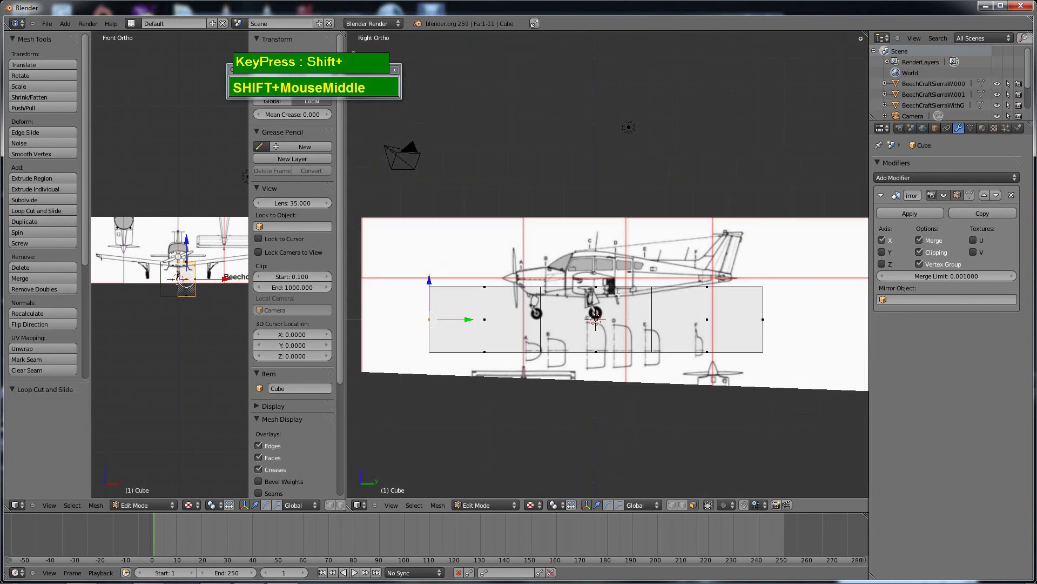
Show the side blueprint texture in right orthographic view with vertices deselected
key("Tab")
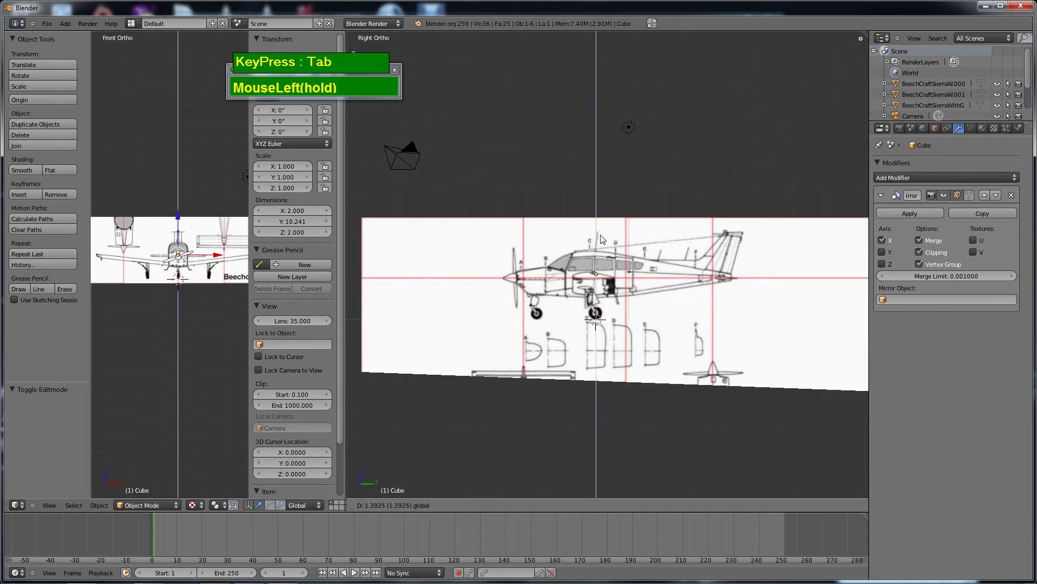
key("Tab")
key("a")
key("a")
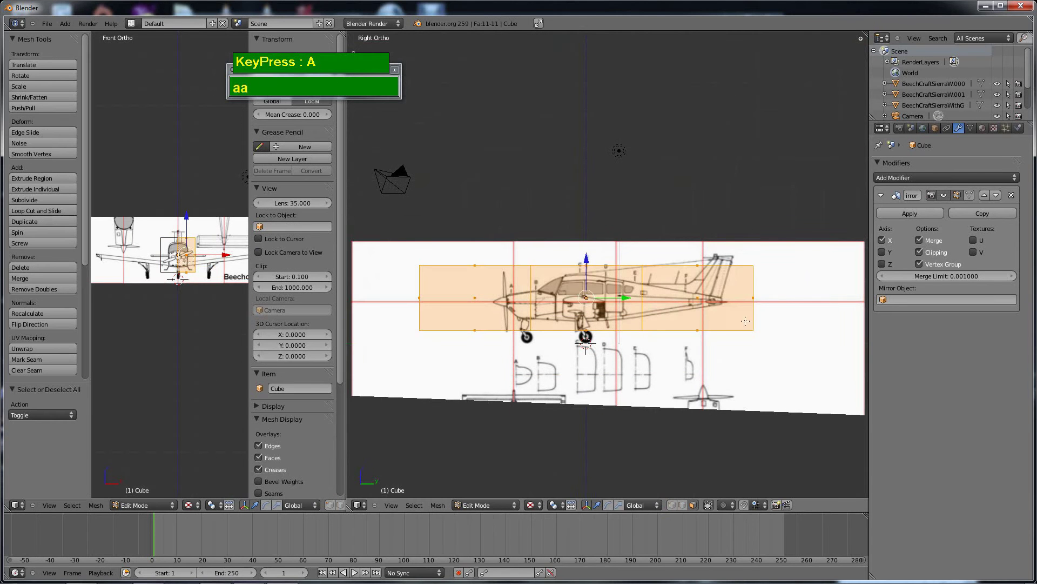
mouse_move(652, 327)
middle_mouse_down("shift")
mouse_move(643, 227)
mouse_move(626, 286)
mouse_move(589, 288)
middle_mouse_up("shift")
key("KP_3")
key("z")
key("KP_3")
key("alt+z")
key("a")
Select the tail-end vertices and scale them in height to taper the tail
key("b")
left_click_drag(708, 214, 724, 233)
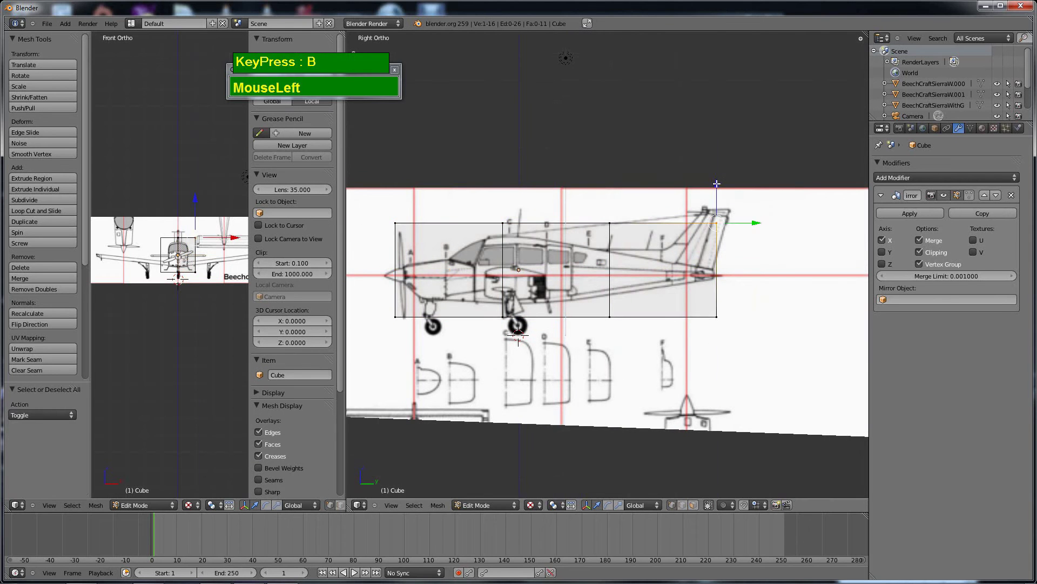
scroll(724, 232, "up", 2)
key("ctrl+z")
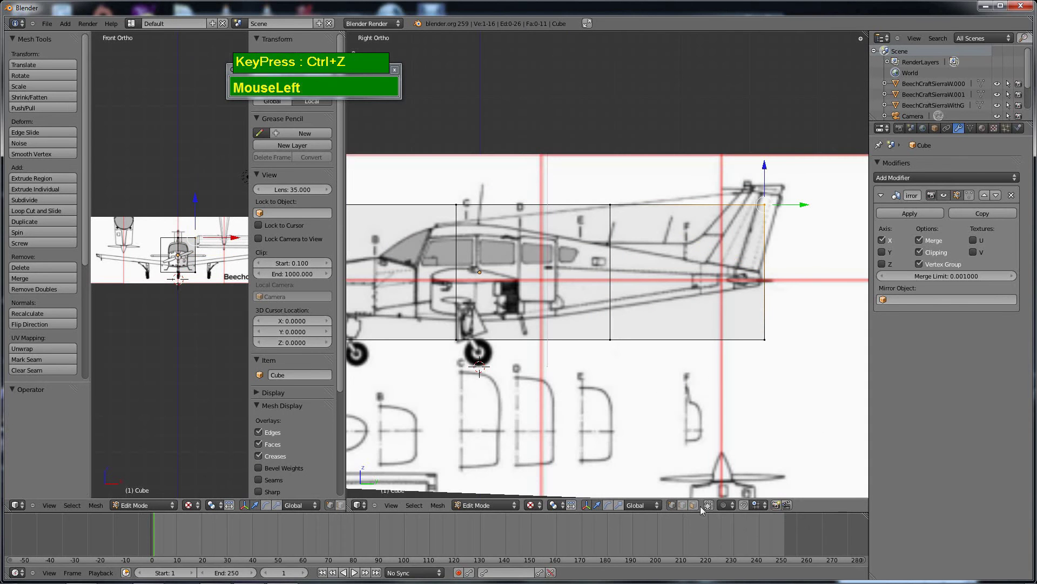
key("b")
left_click_drag(781, 215, 773, 248)
key("a")
key("b")
left_click(772, 248)
key("s")
key("z")
Move the top and bottom nose vertices onto the blueprint's nose outline
key("b")
middle_click_drag(637, 248, 772, 246, "shift")
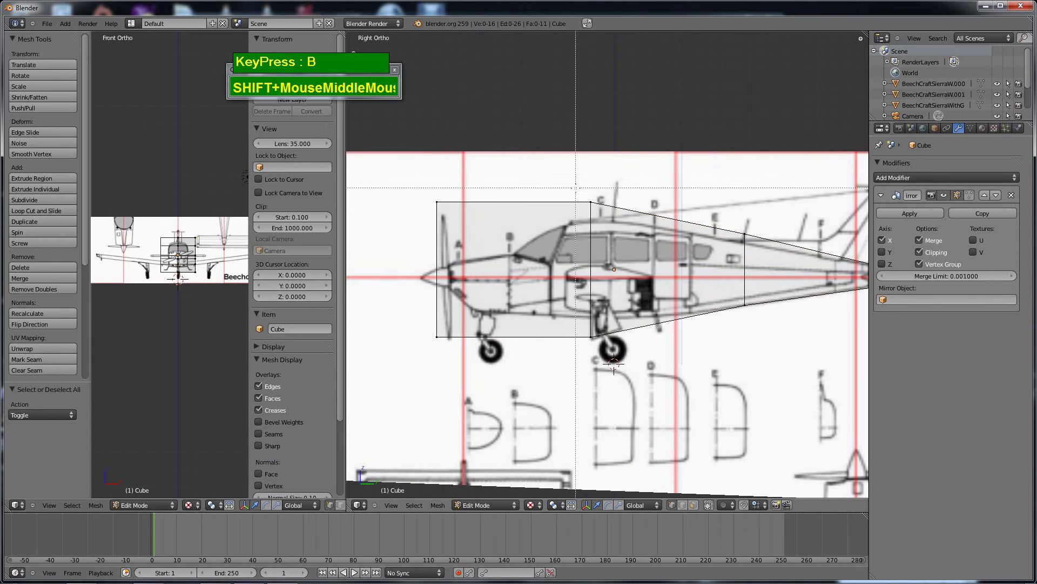
left_click_drag(605, 211, 429, 196)
key("g")
left_click(449, 263)
key("a")
key("b")
left_click_drag(427, 327, 449, 346)
Select the bottom-middle vertex, then orbit to check the fuselage profile
key("g")
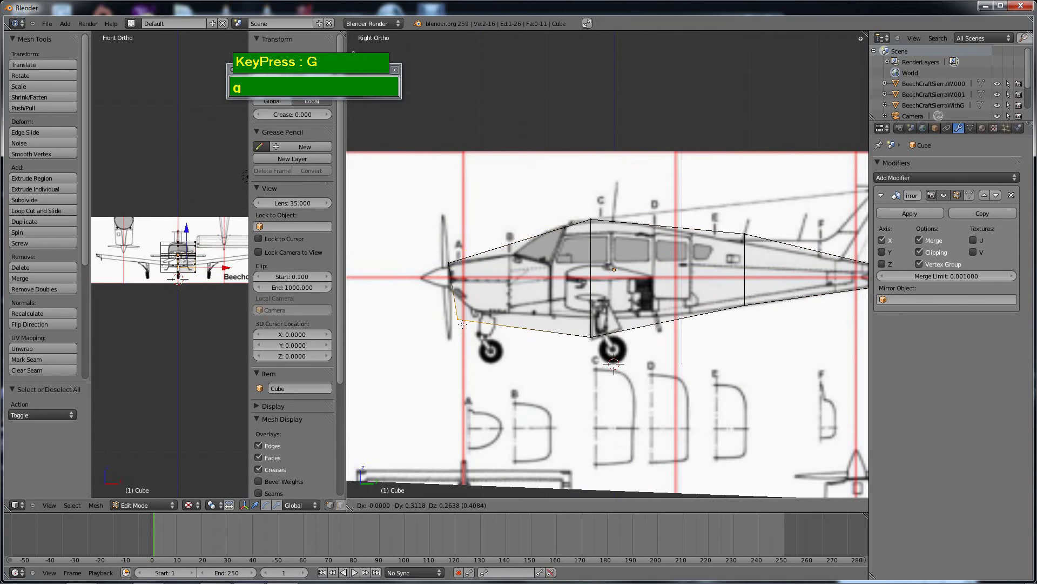
key("a")
key("b")
left_click_drag(581, 327, 592, 344)
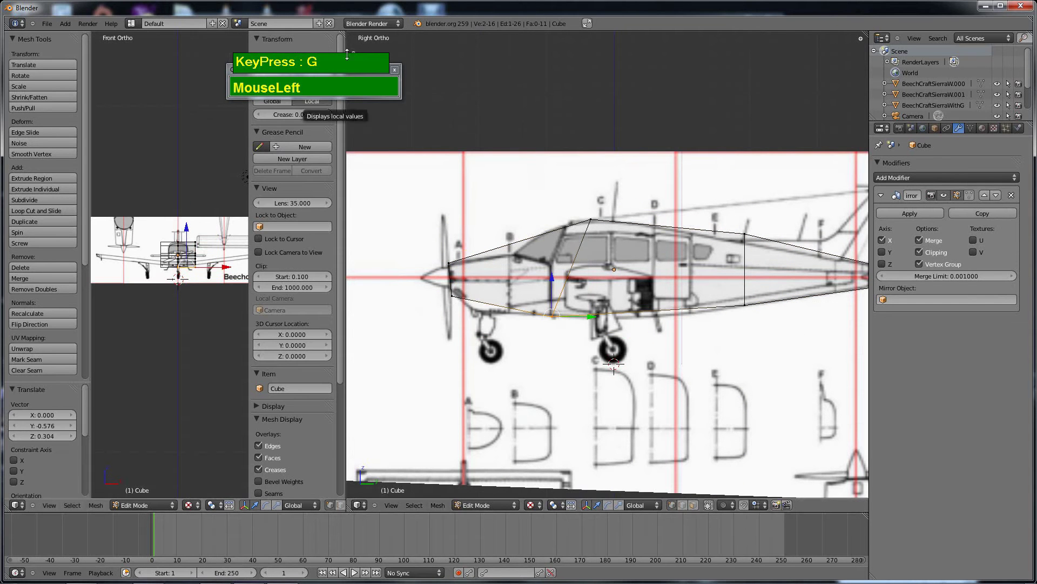
middle_click_drag(347, 54, 354, 52)
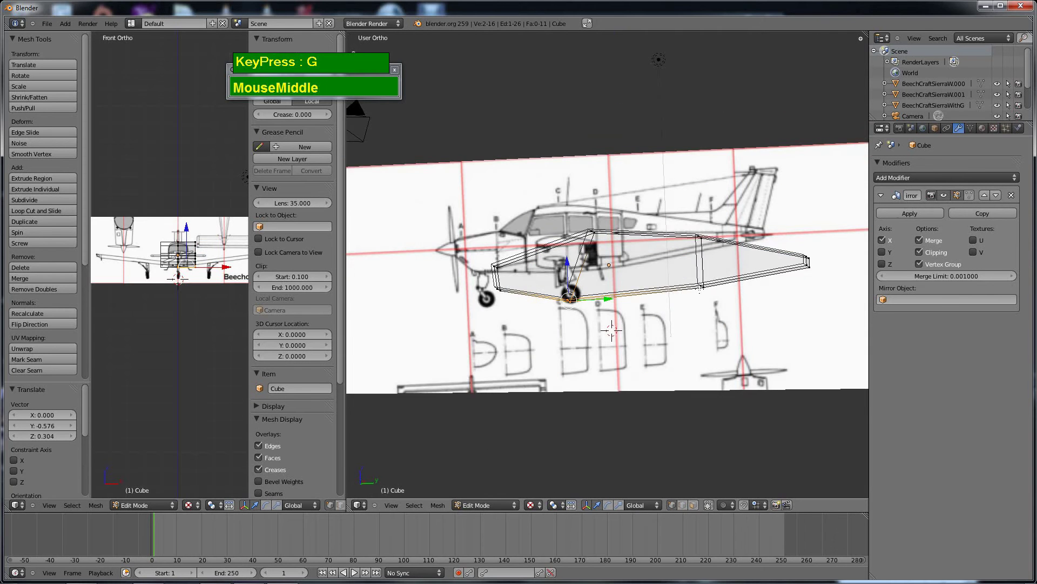
scroll(608, 265, "up", 1)
scroll(216, 271, "up", 5)
Hide the side panels and narrow the mirrored fuselage half to the front blueprint
key("n")
key("t")
key("a")
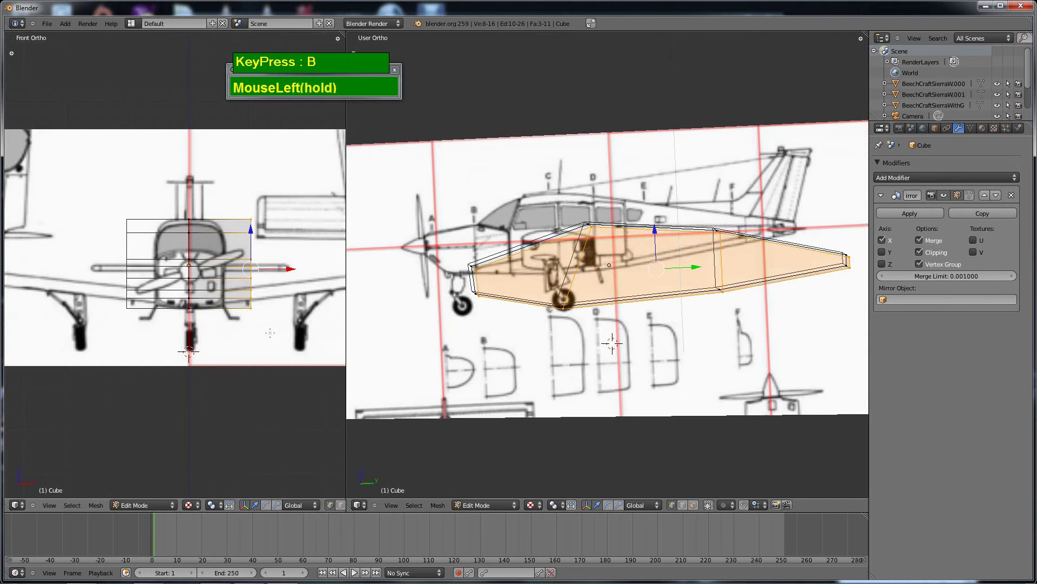
left_click_drag(346, 506, 418, 506)
left_click_drag(321, 269, 295, 269)
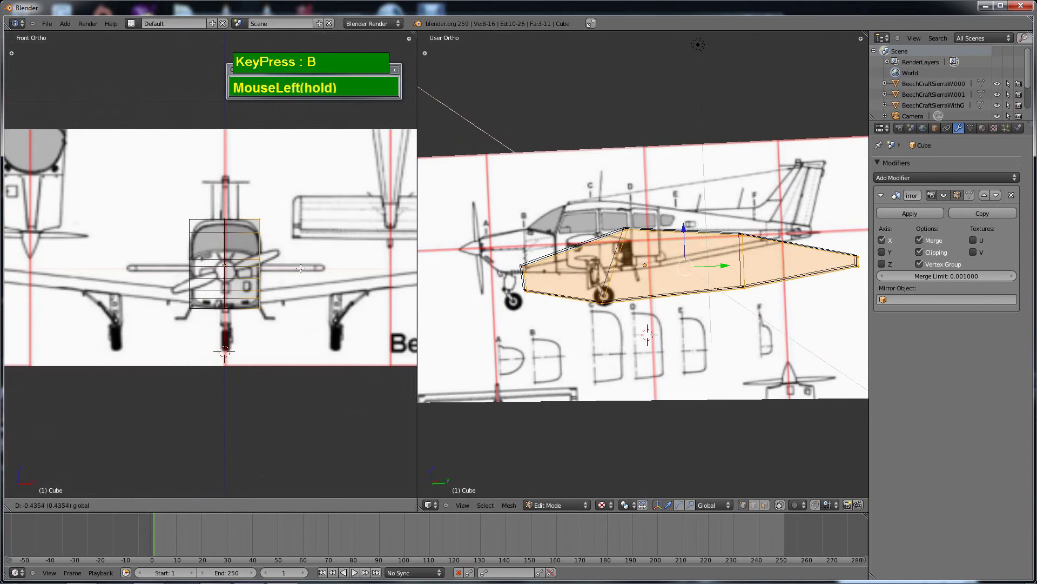
Switch the left view to Top Ortho and toggle textured display to see the blueprint
scroll(287, 280, "up", 2)
middle_click_drag(643, 271, 632, 216, "shift")
middle_click_drag(270, 243, 239, 292)
key("KP_7")
key("a")
scroll(271, 378, "down", 1)
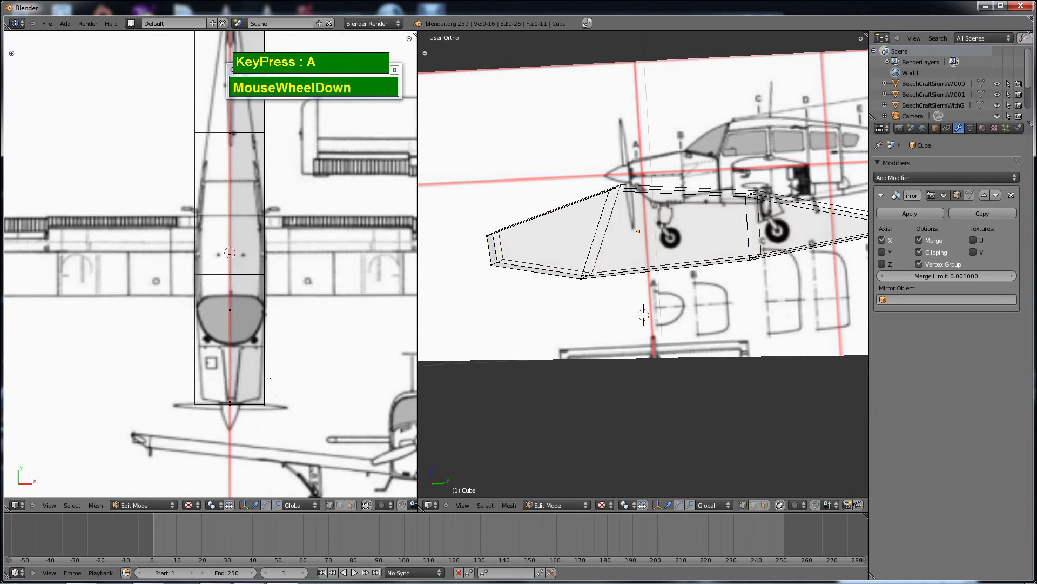
key("a")
scroll(280, 353, "up", 1)
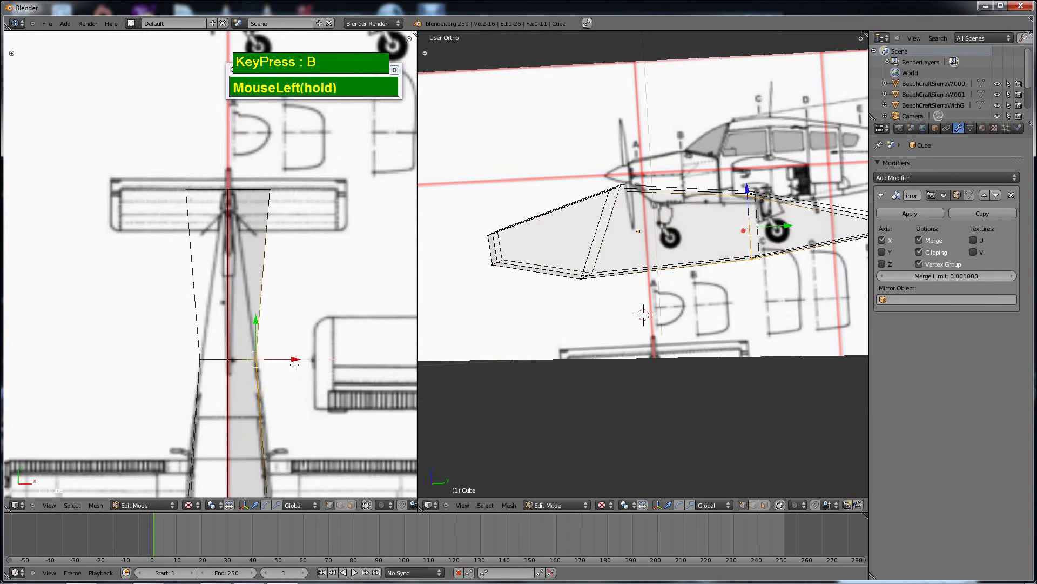
scroll(364, 353, "down", 3)
scroll(364, 352, "up", 2, "shift")
scroll(725, 261, "down", 3)
key("alt+z")
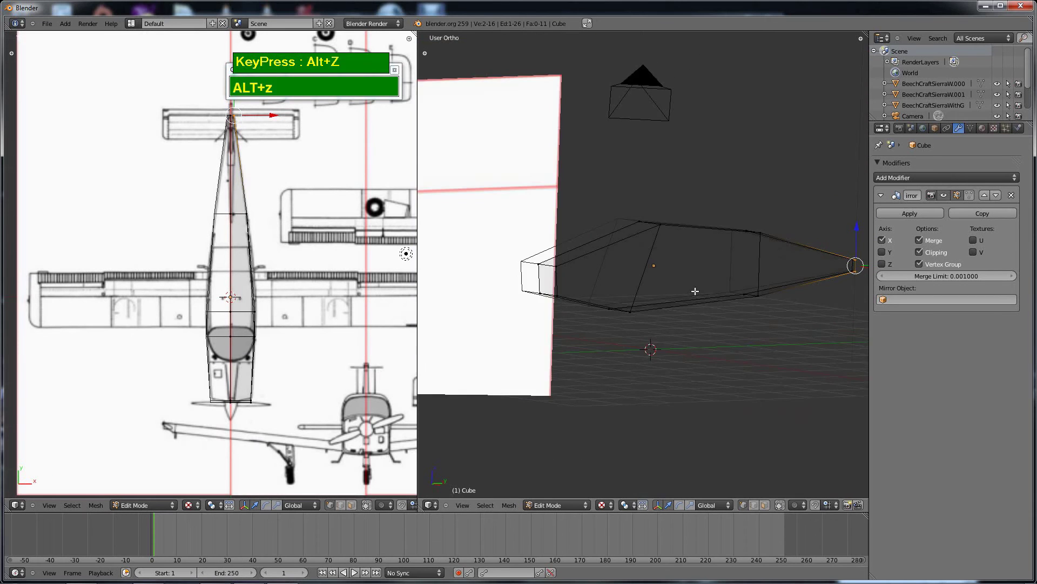
scroll(694, 291, "up", 5, "shift")
Cut a new edge loop around the fuselage with Ctrl+R
key("ctrl+r")
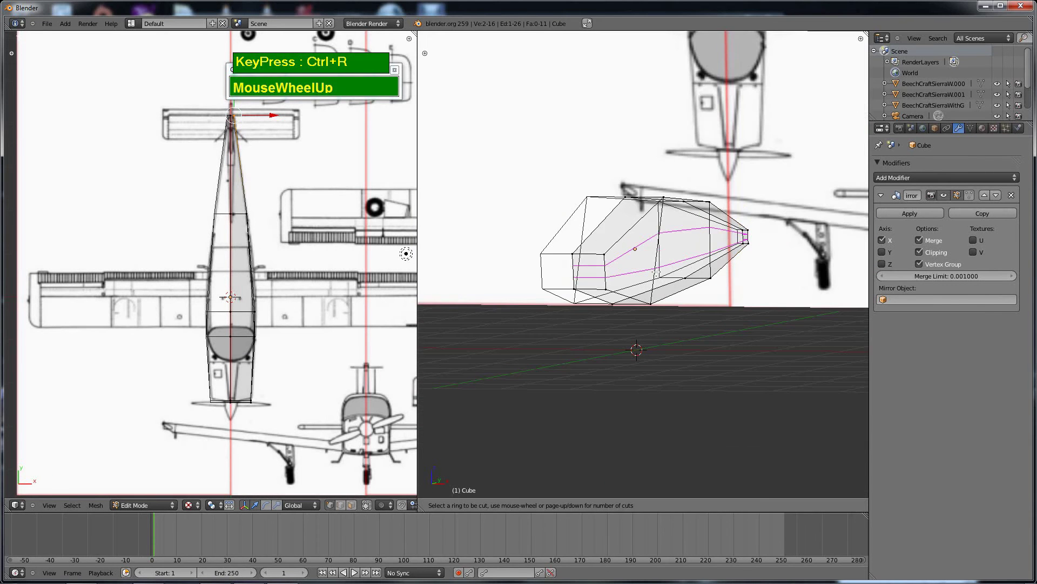
middle_click_drag(657, 273, 605, 324)
left_click(587, 293)
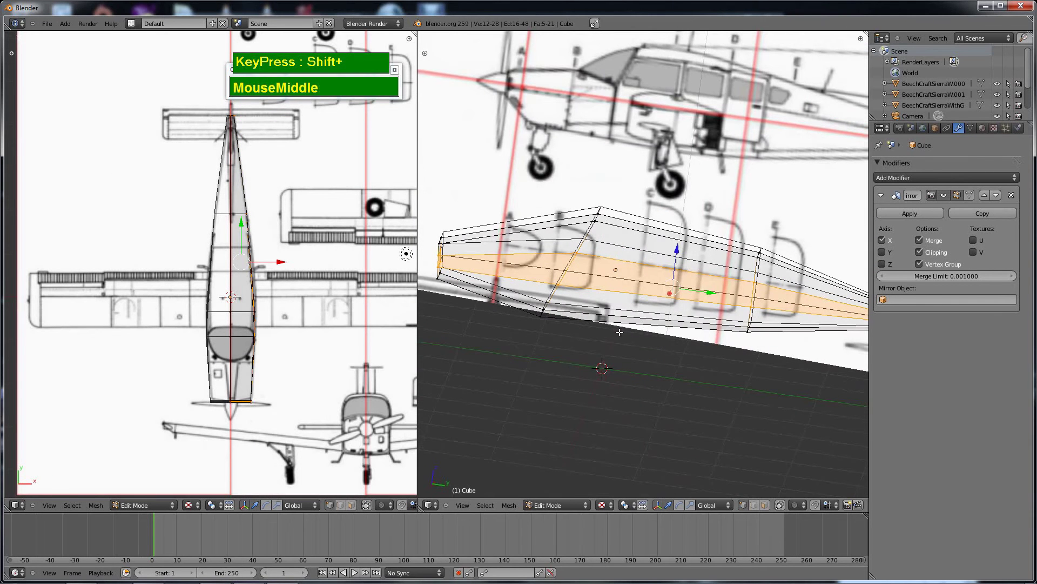
scroll(201, 232, "up", 3)
middle_click_drag(201, 232, 224, 239, "shift")
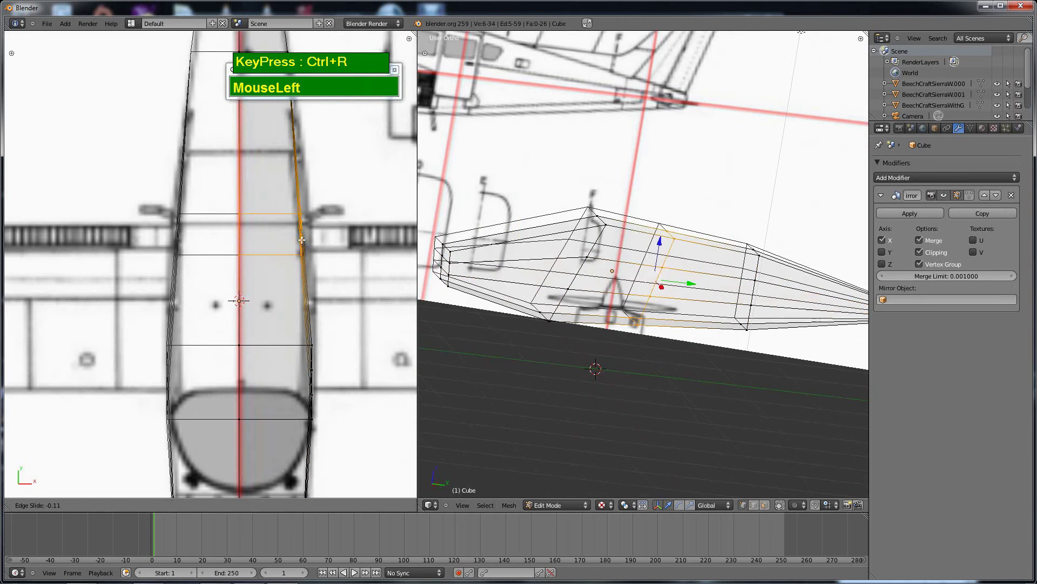
scroll(304, 233, "down", 1)
key("KP_3")
scroll(691, 237, "up", 4)
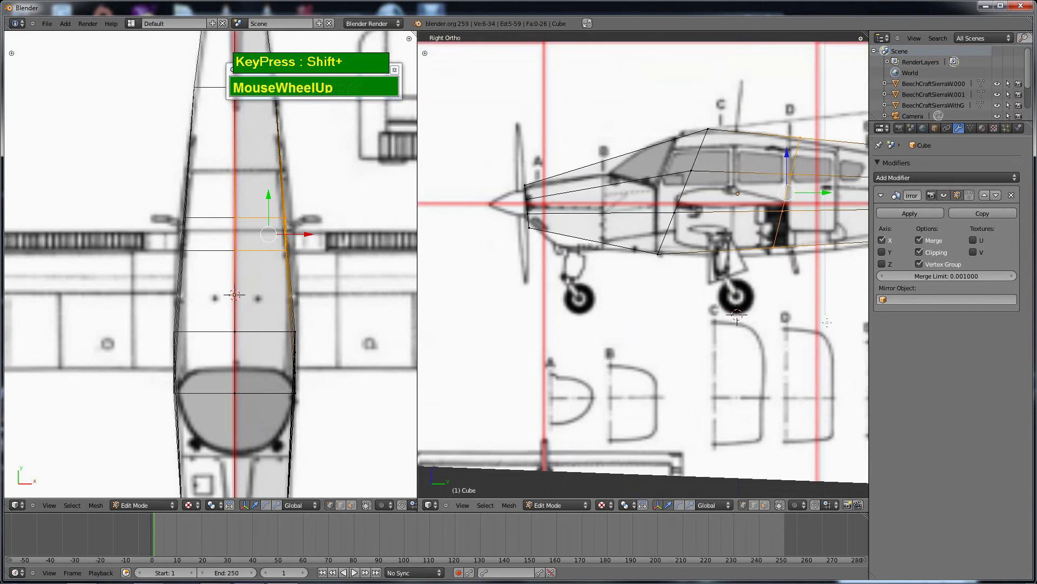
In the side view, box-select the vertex under the nose
right_click(691, 237, "shift")
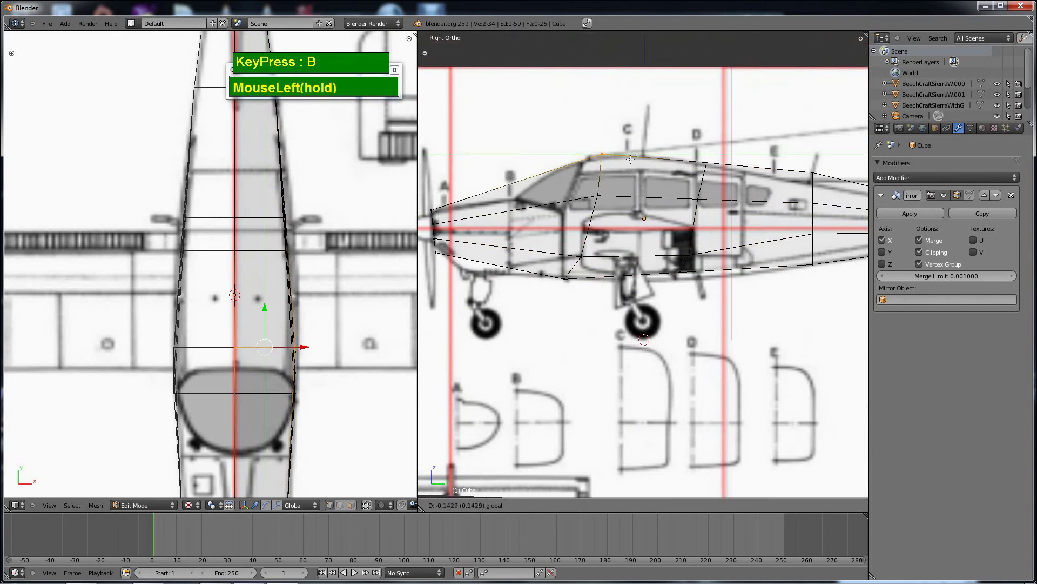
middle_click_drag(817, 187, 650, 245, "shift")
key("a")
scroll(658, 131, "down", 4)
scroll(654, 189, "up", 3)
key("a")
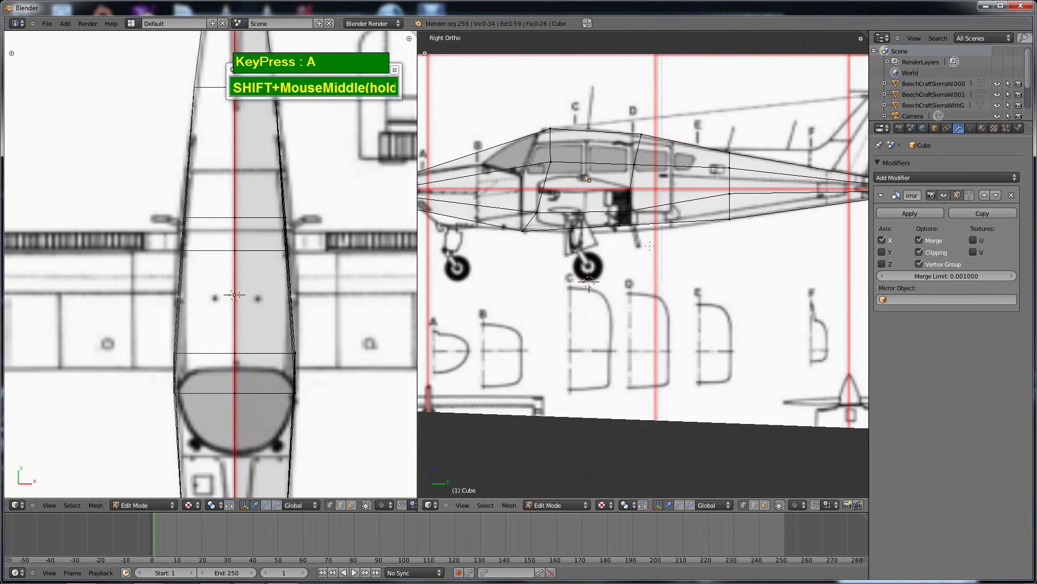
scroll(619, 194, "up", 2)
scroll(728, 153, "up", 3, "shift")
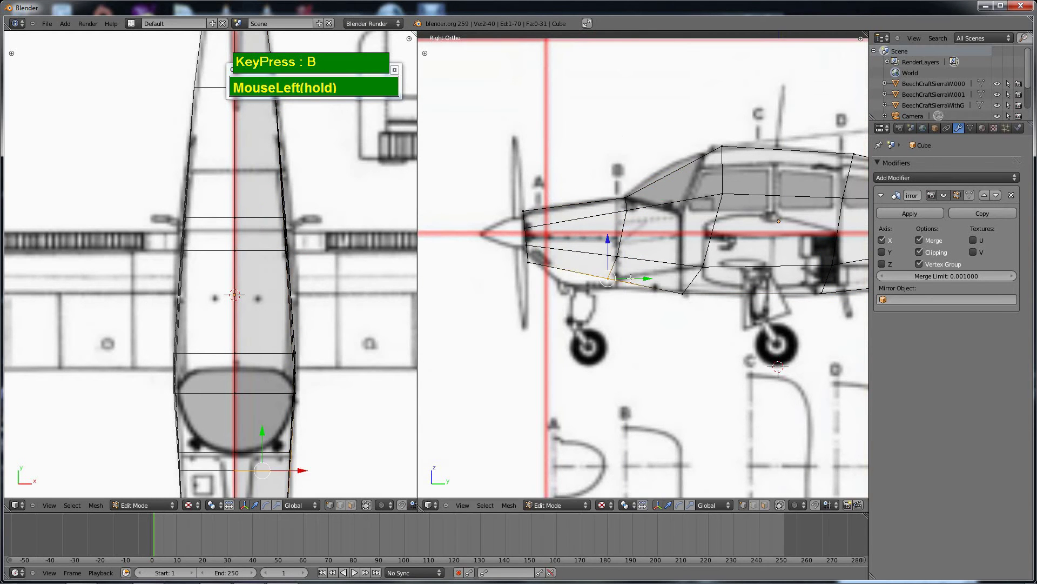
scroll(544, 276, "up", 2)
key("b")
left_click_drag(603, 170, 640, 205)
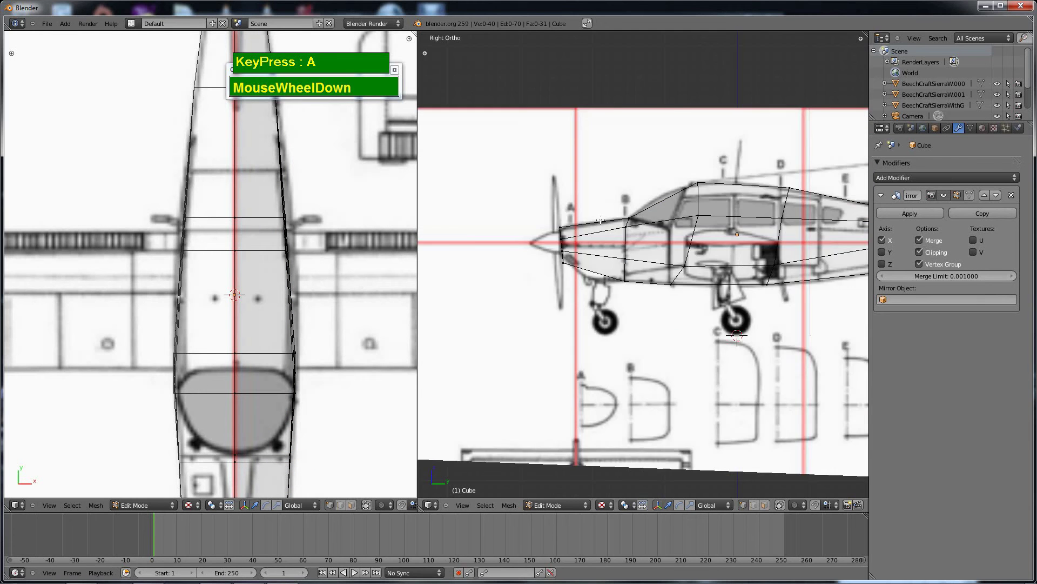
Add another loop cut through the cabin section, keeping it at its centre position
middle_click_drag(601, 220, 694, 170, "shift")
scroll(615, 213, "up", 2)
scroll(621, 211, "down", 1)
scroll(627, 208, "up", 3)
scroll(639, 200, "down", 2)
scroll(695, 170, "down", 1, "shift")
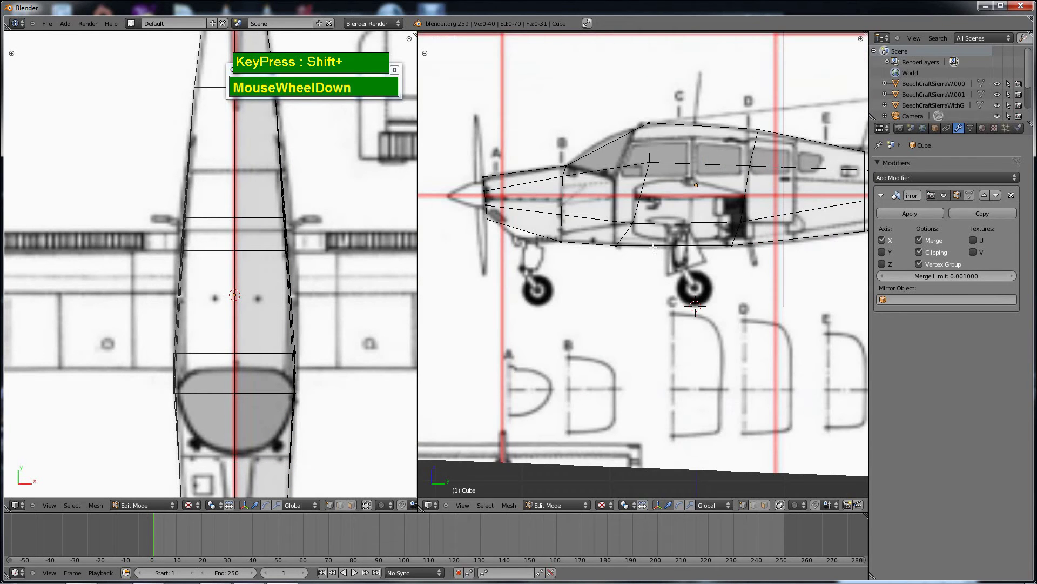
scroll(675, 194, "down", 2, "shift")
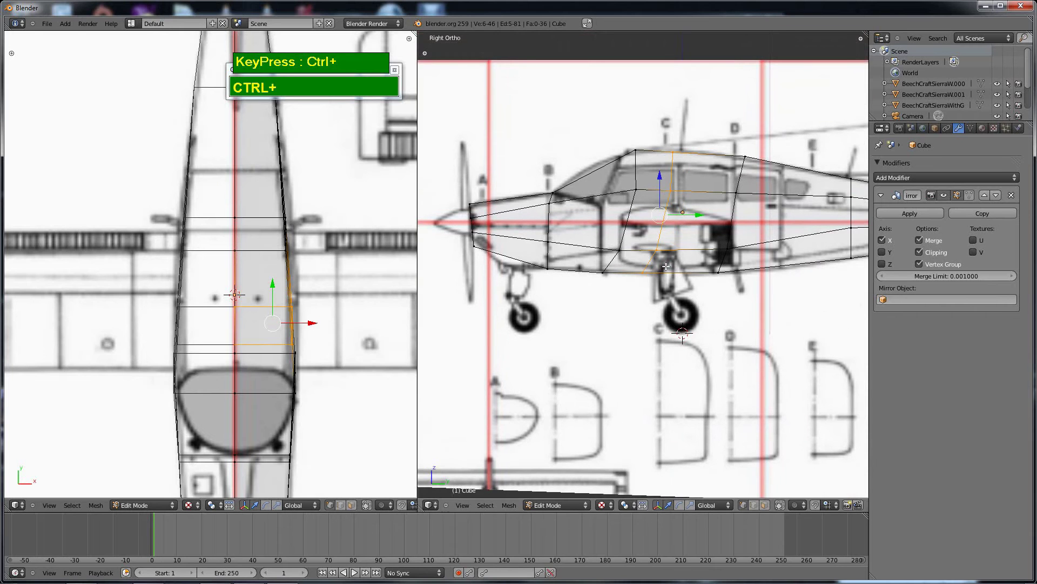
left_click(643, 261)
right_click(643, 261)
Rotate and move the fuselage vertices so the belly follows the side blueprint
scroll(643, 261, "up", 2)
middle_click_drag(643, 261, 573, 252, "shift")
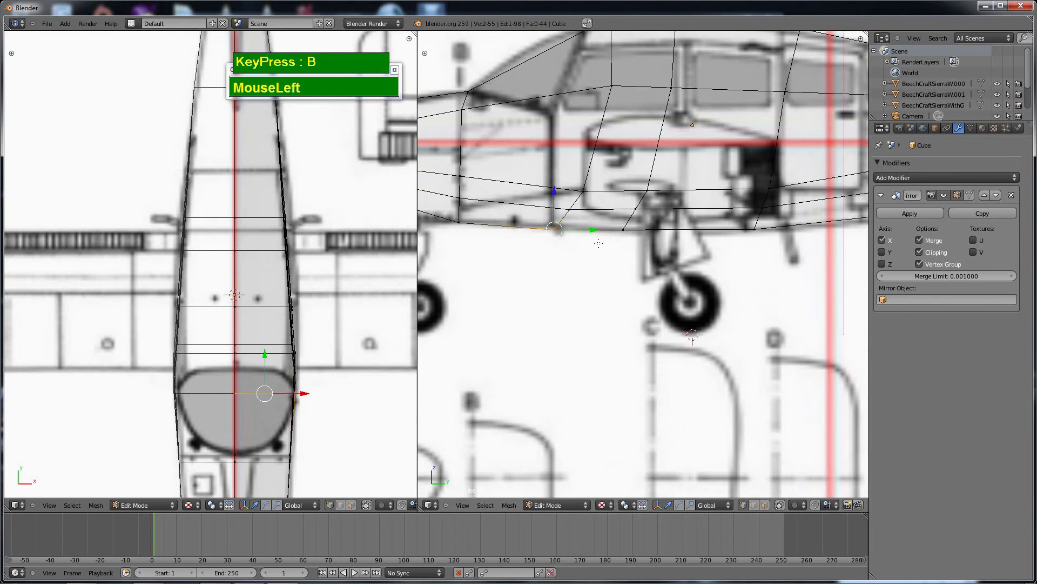
mouse_move(638, 236)
middle_mouse_down("shift")
mouse_move(568, 284)
mouse_move(544, 261)
middle_mouse_up("shift")
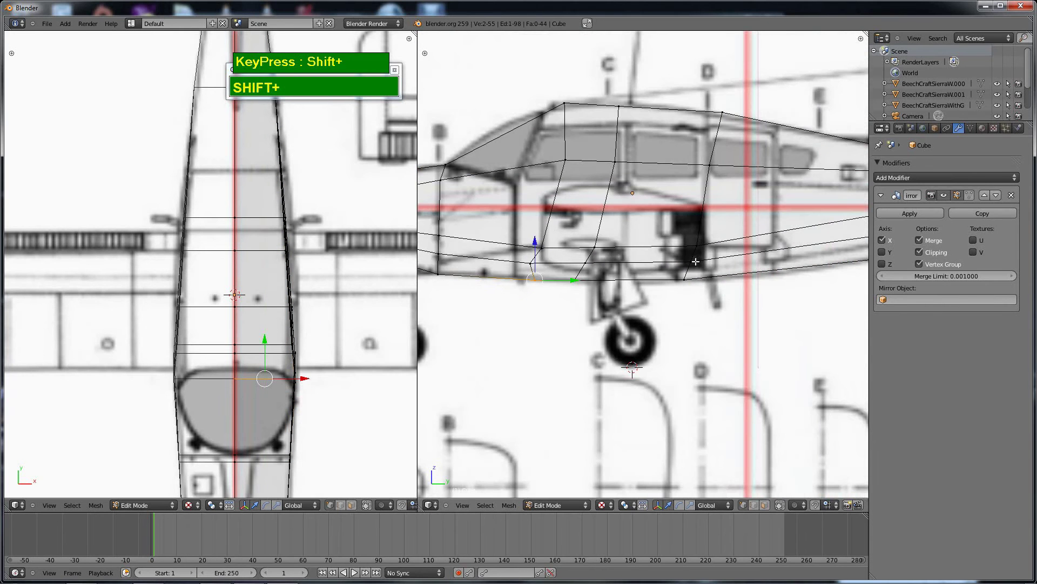
left_click(747, 258)
scroll(592, 282, "up", 2)
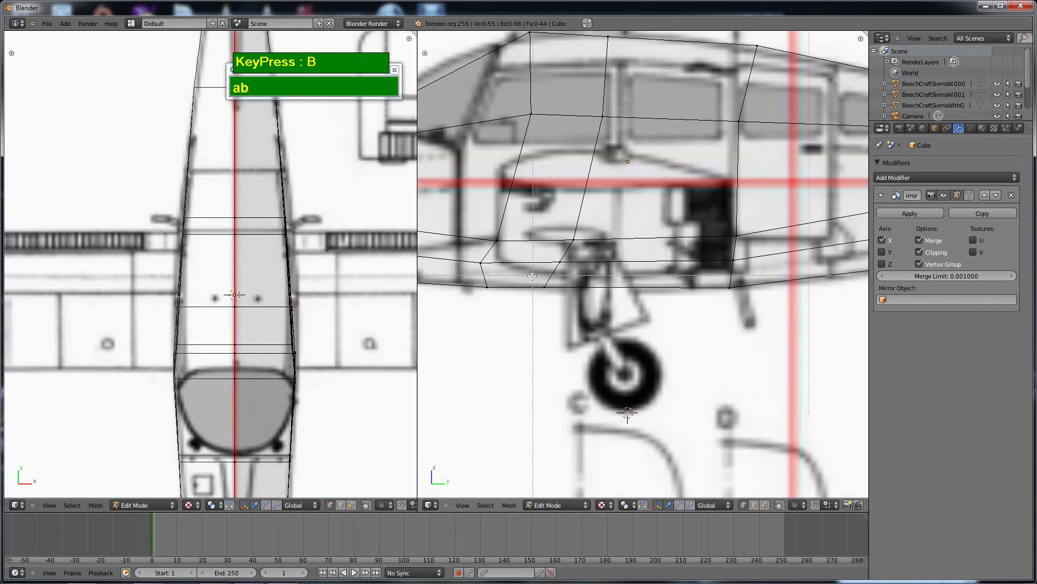
left_click(599, 244)
scroll(624, 303, "up", 1)
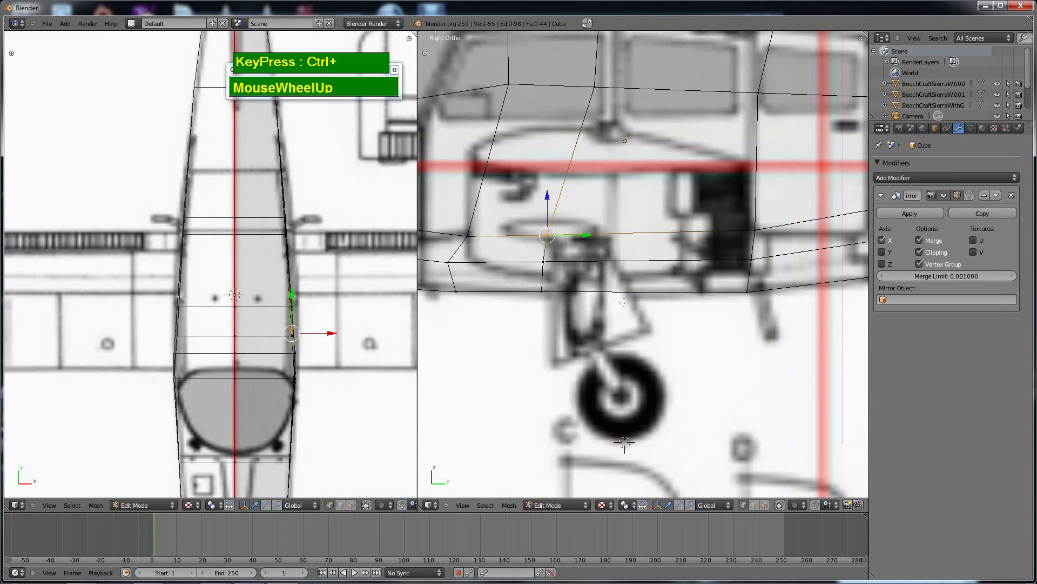
Select the lower side faces of the fuselage and extrude them outward
right_click(502, 247, "alt")
scroll(567, 270, "down", 2)
middle_click_drag(583, 227, 664, 304, "shift")
middle_click_drag(244, 270, 206, 203, "shift")
key("e")
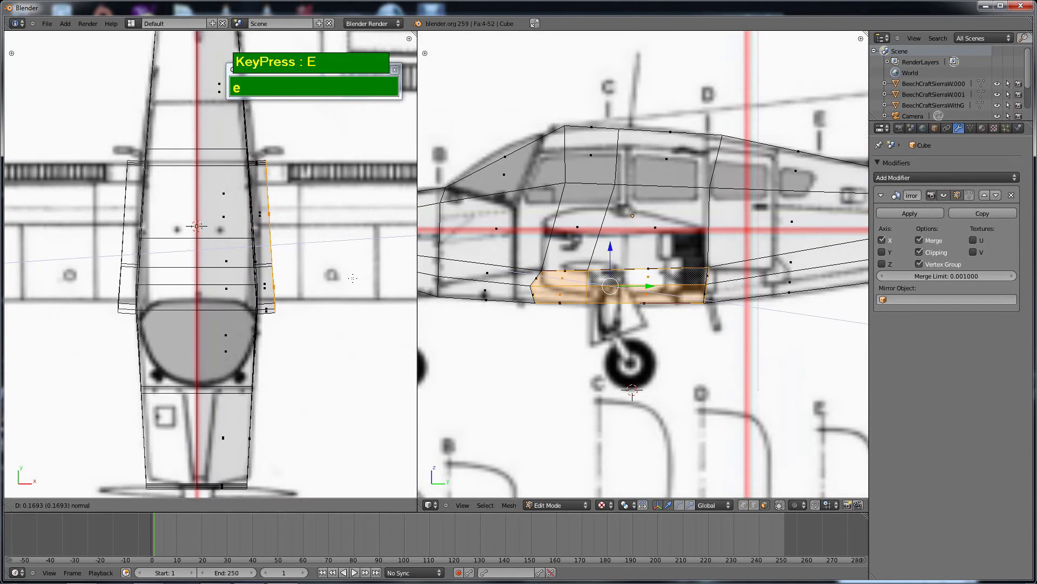
scroll(627, 216, "up", 3)
middle_click_drag(772, 226, 677, 242, "shift")
Select the wing root faces on the fuselage side
key("ctrl+Tab")
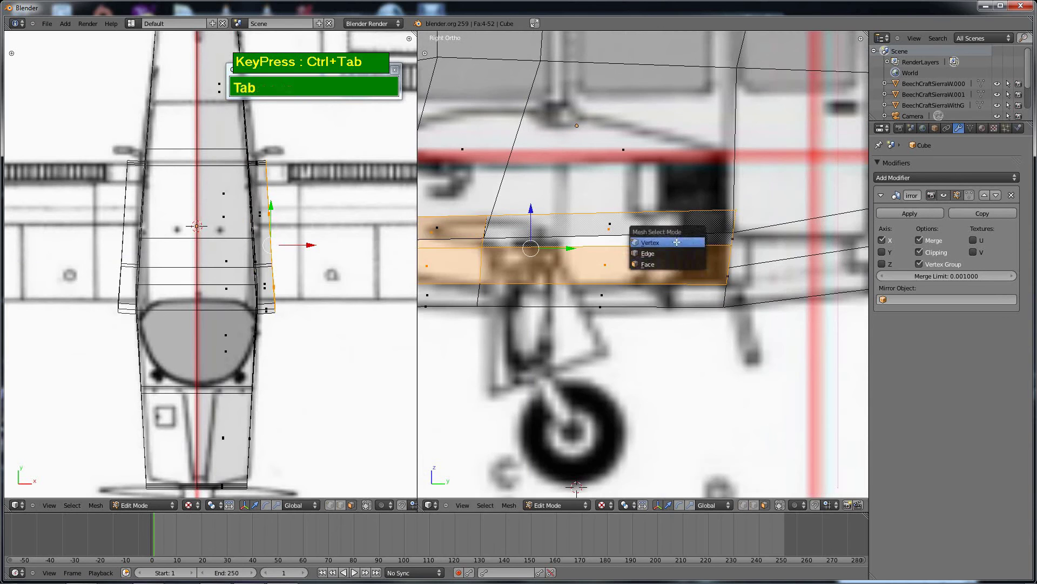
middle_click_drag(731, 225, 645, 260, "shift")
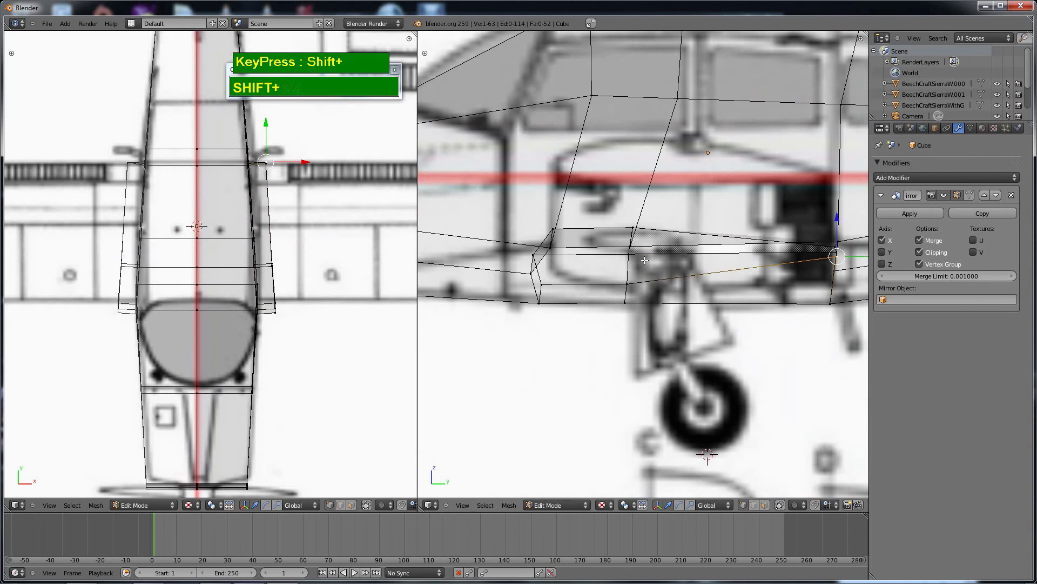
middle_click_drag(563, 231, 619, 291, "shift")
scroll(594, 259, "down", 2)
scroll(595, 259, "up", 2)
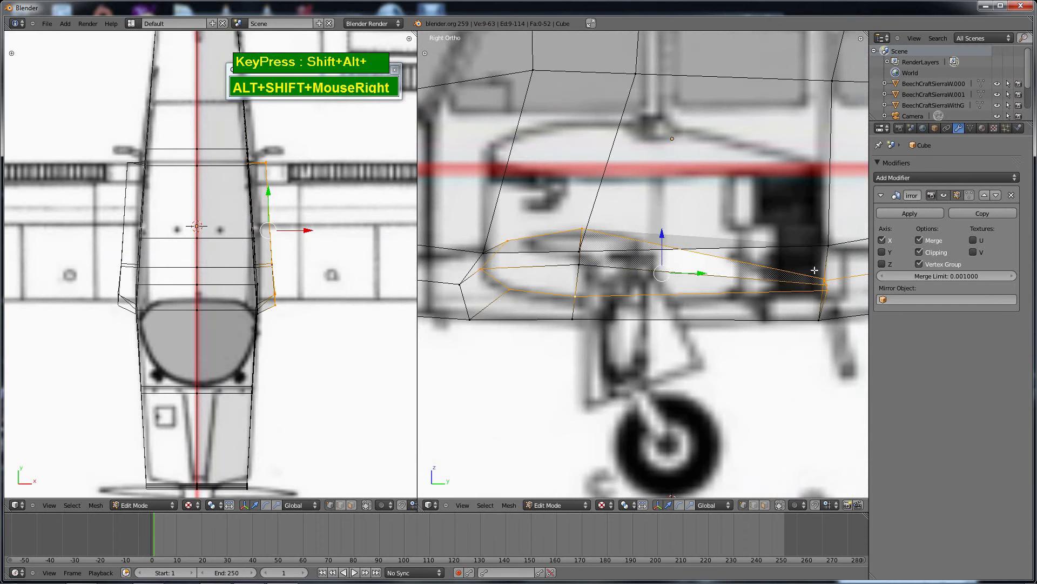
middle_click_drag(814, 270, 622, 270, "shift")
scroll(756, 281, "up", 2, "shift")
right_click(605, 269)
key("ctrl+Tab")
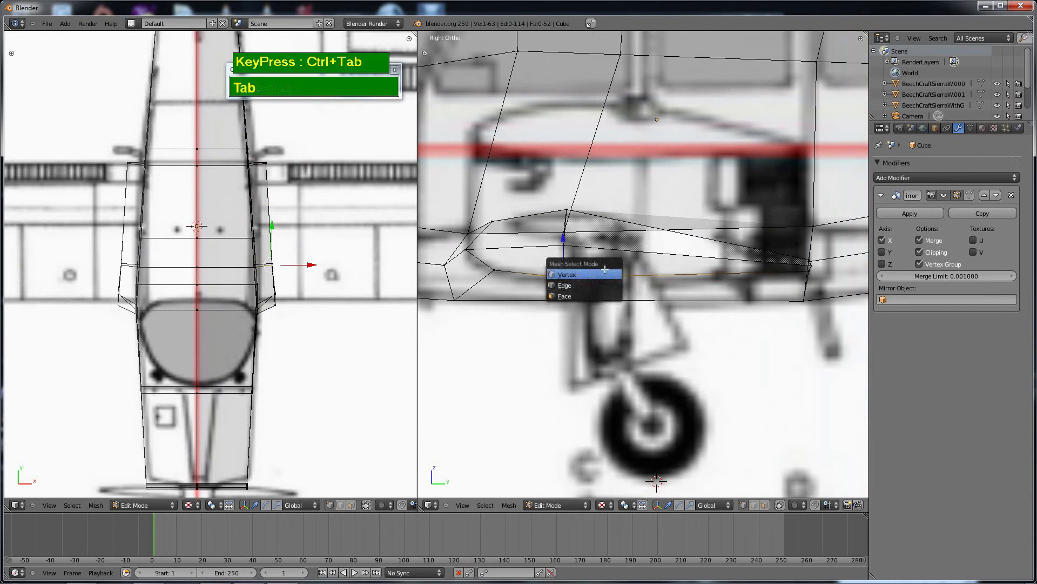
right_click(536, 267, "shift")
Flatten the wing root faces by scaling them to 0 on X
middle_click_drag(536, 266, 594, 259)
scroll(594, 260, "up", 5)
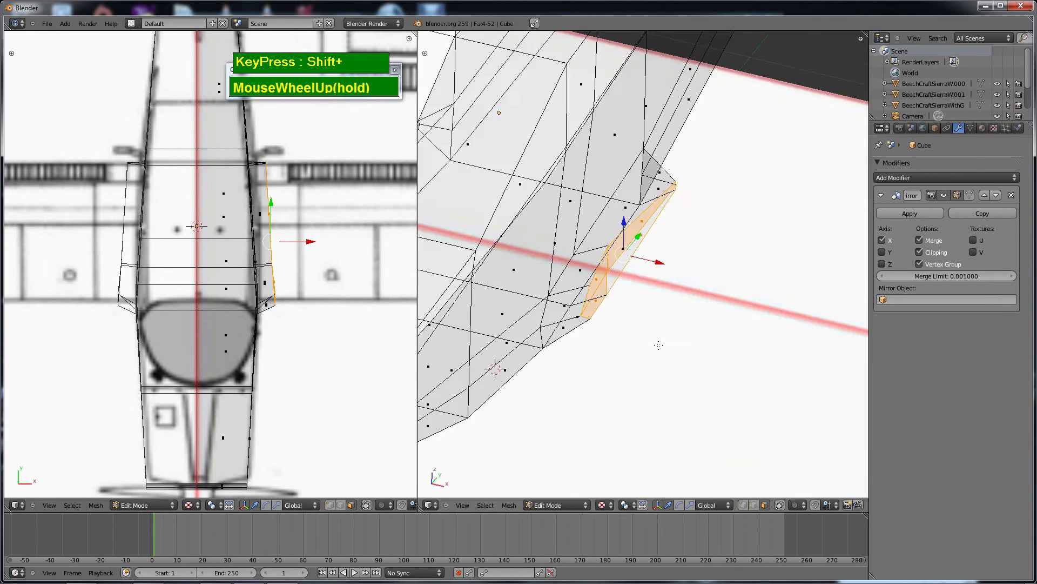
key("s")
key("x")
key("0")
left_click(688, 278)
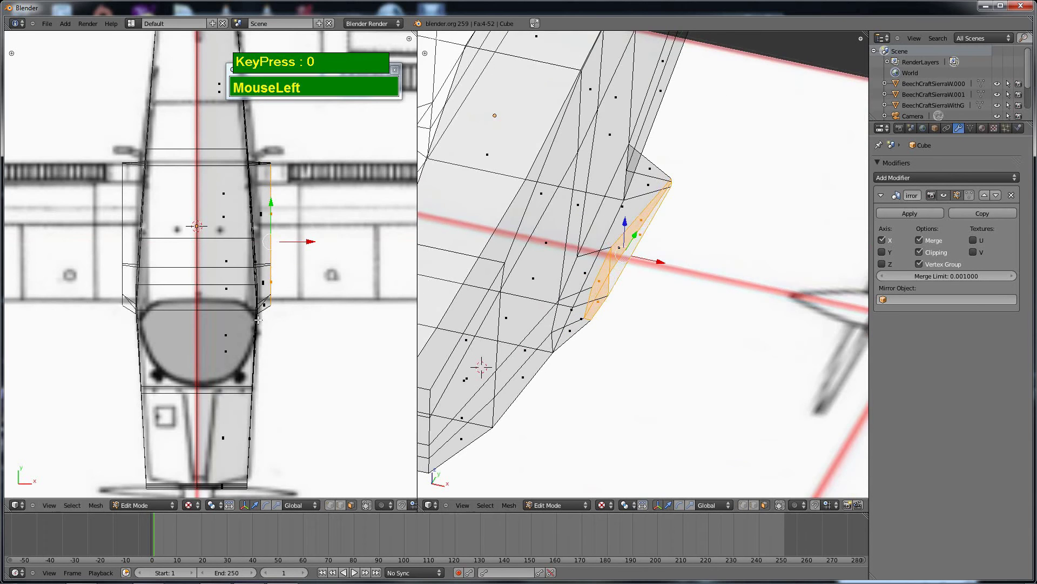
Extrude the wing outward to the tip shown on the top blueprint
scroll(259, 320, "down", 5)
scroll(259, 319, "up", 5)
scroll(259, 319, "down", 3)
key("w")
middle_click_drag(259, 319, 205, 232, "shift")
key("e")
left_click(389, 268)
scroll(227, 259, "down", 1)
middle_click_drag(621, 281, 700, 321)
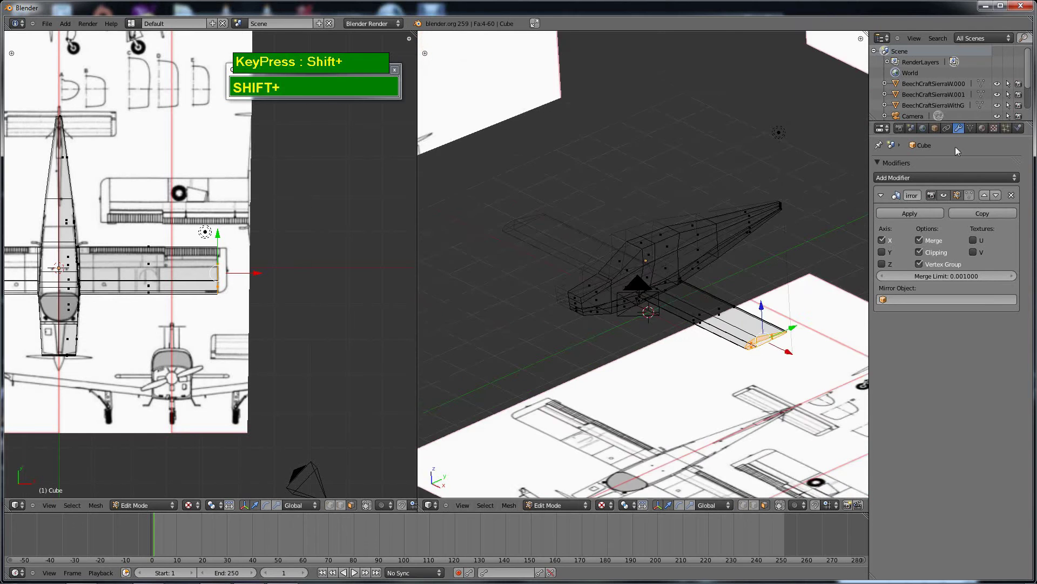
scroll(648, 270, "up", 1, "shift")
left_click(935, 128)
Set the object's Display Type to Solid
left_click(921, 399)
left_click(919, 388)
scroll(649, 297, "down", 1)
scroll(649, 332, "up", 3)
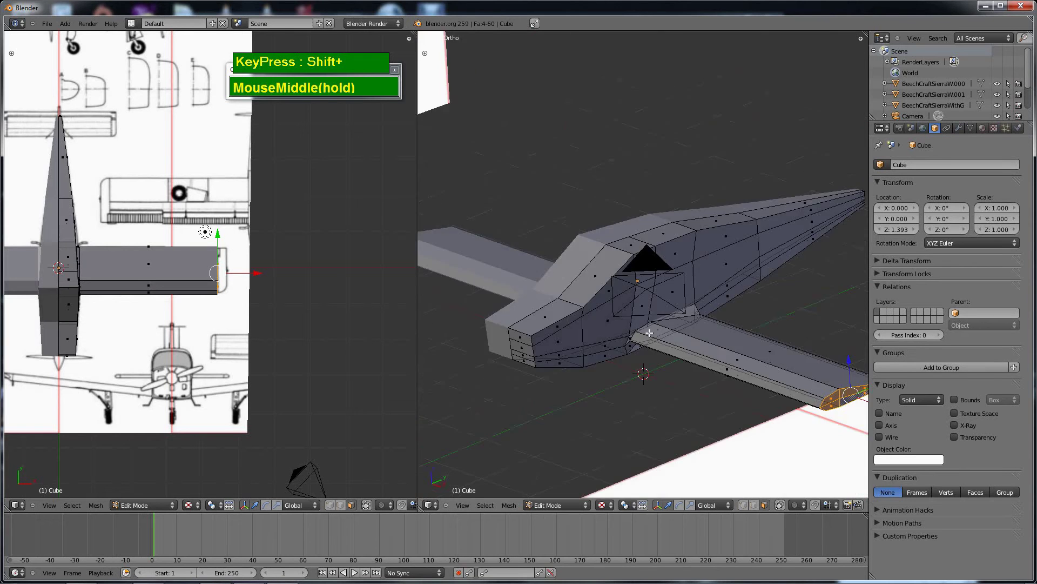
scroll(649, 333, "down", 3)
scroll(654, 319, "up", 2)
scroll(659, 308, "down", 2)
scroll(919, 399, "up", 1, "ctrl")
scroll(664, 299, "down", 1)
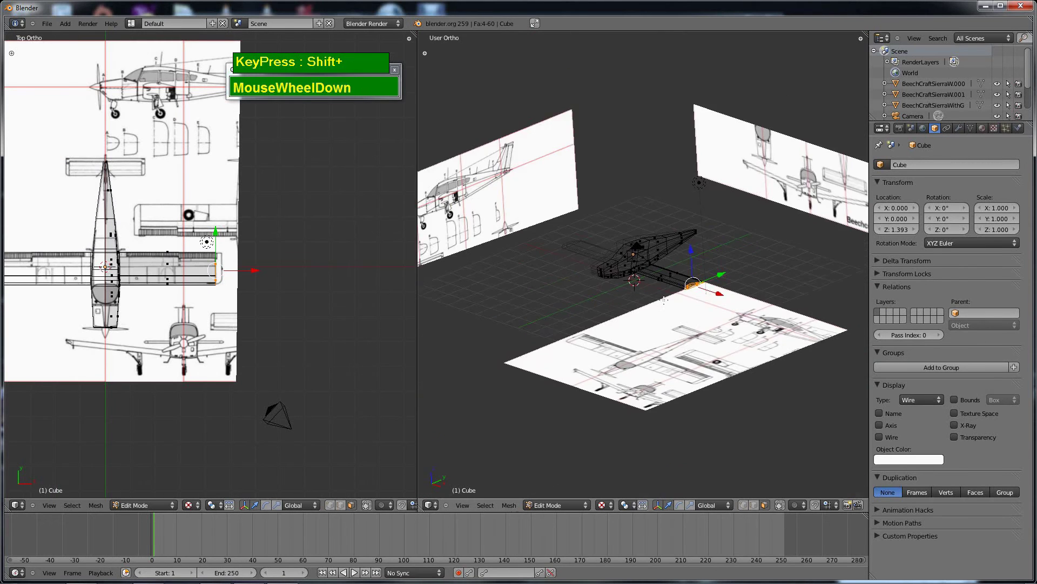
In Front Ortho, scale the wing-tip edge to fit the blueprint
key("KP_1")
scroll(664, 298, "up", 4)
scroll(670, 276, "down", 2)
mouse_move(670, 275)
middle_mouse_down("shift")
mouse_move(675, 251)
mouse_move(659, 268)
middle_mouse_up("shift")
scroll(675, 251, "up", 4)
key("s")
left_click(654, 254)
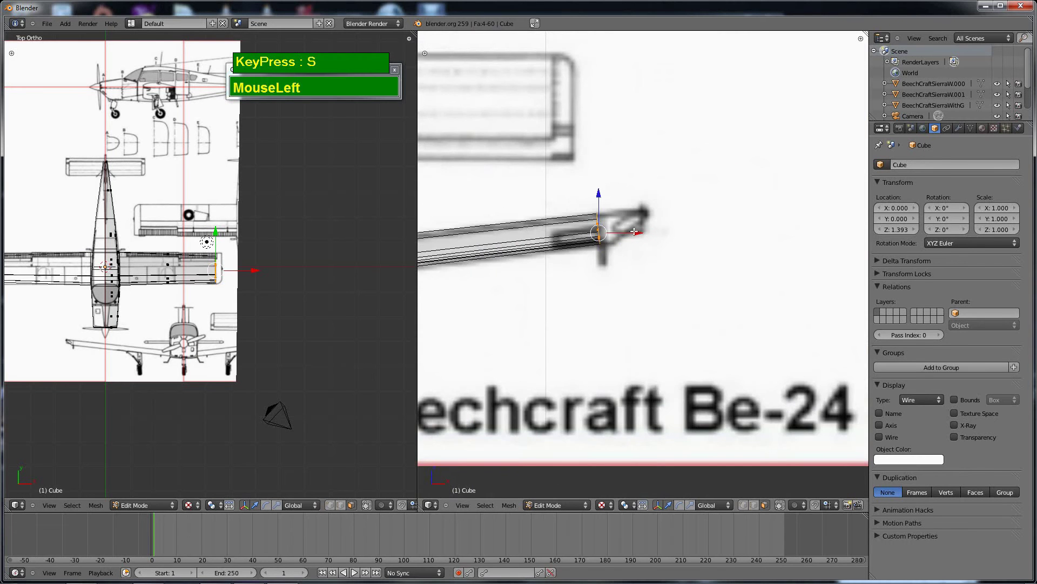
scroll(654, 254, "down", 6)
scroll(644, 179, "up", 7)
scroll(644, 180, "down", 2)
scroll(108, 227, "up", 4)
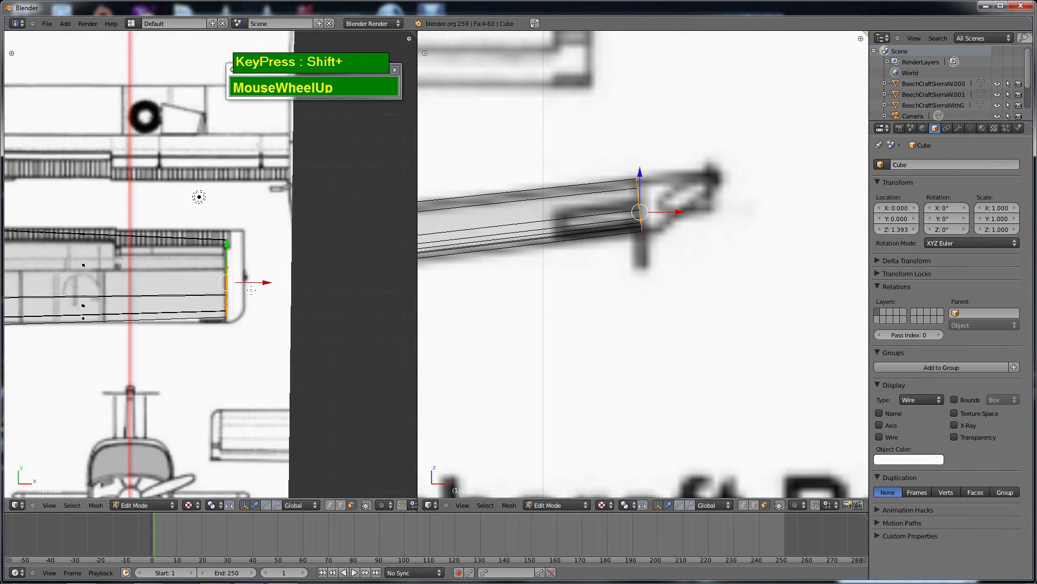
scroll(108, 227, "down", 2)
Scale the wing tip along Y to match the top blueprint
middle_click_drag(108, 227, 132, 264, "shift")
scroll(237, 252, "up", 2, "shift")
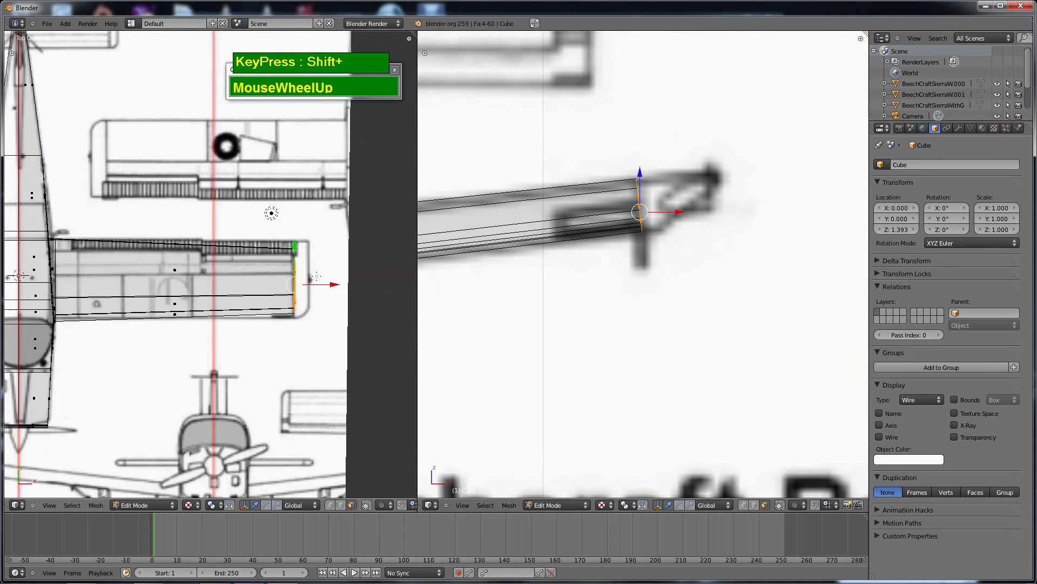
scroll(270, 243, "up", 2)
key("s")
key("y")
left_click(324, 278)
scroll(302, 260, "down", 4)
middle_click_drag(303, 259, 270, 227, "shift")
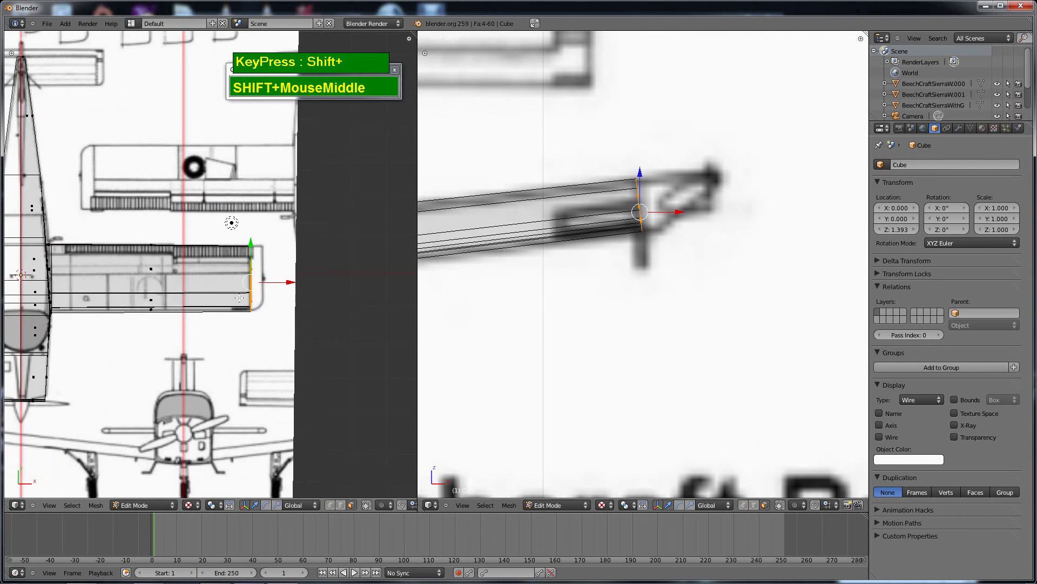
scroll(270, 227, "up", 3)
Extrude the wing-tip edge outward and scale it on Z
key("KP_1")
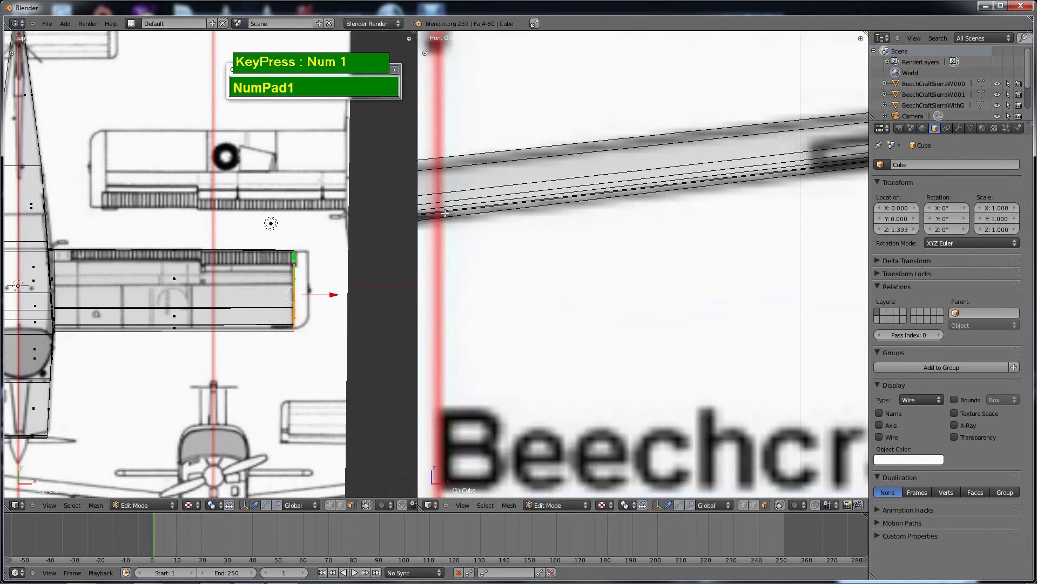
middle_click_drag(622, 211, 681, 221, "shift")
key("e")
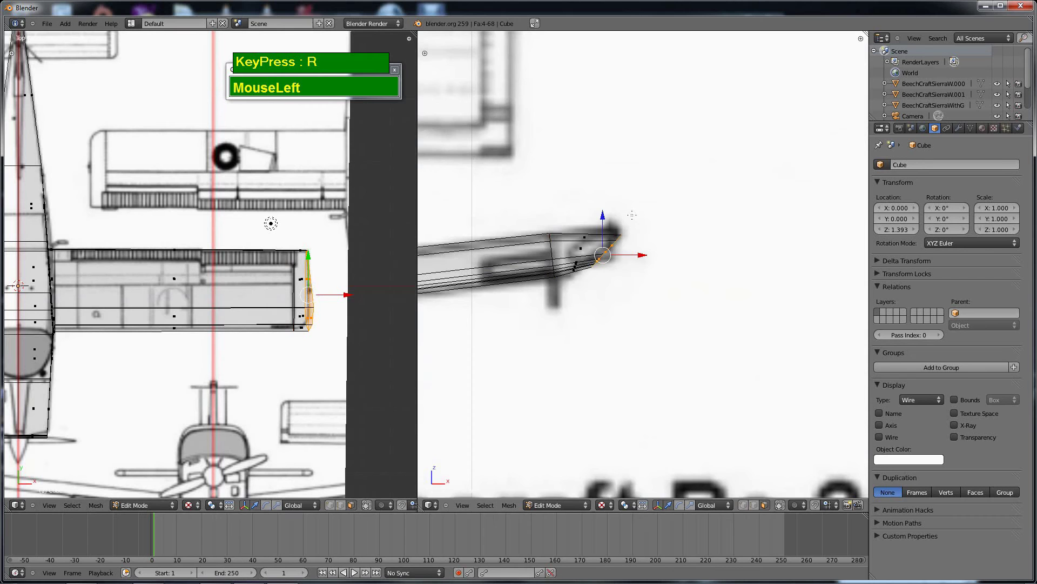
left_click(683, 264)
middle_click_drag(683, 264, 712, 268)
Add a loop cut across the tail cone with Ctrl+R
scroll(670, 260, "up", 10, "shift")
scroll(712, 268, "down", 2, "shift")
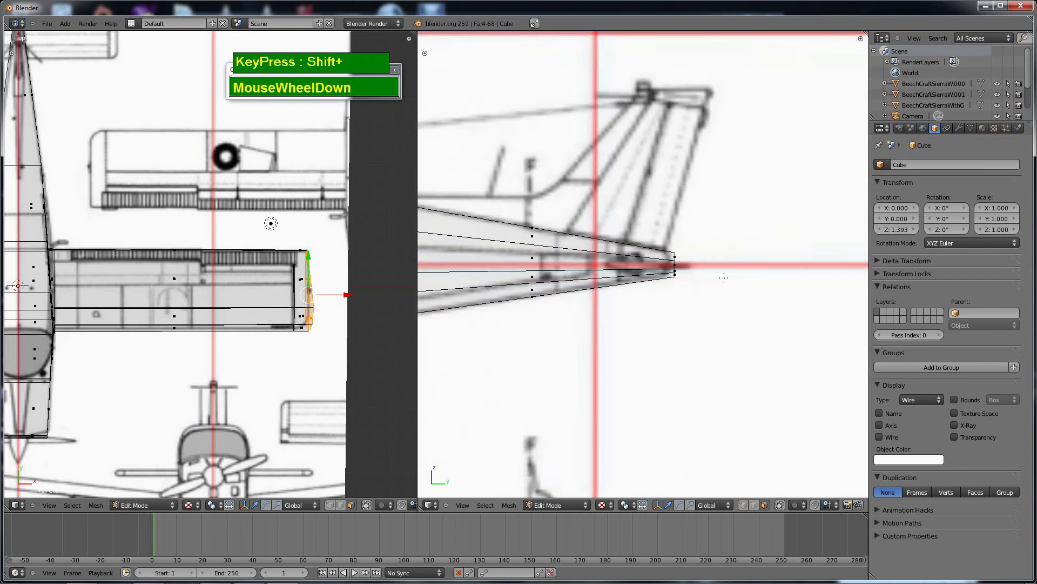
scroll(724, 277, "down", 2)
scroll(713, 279, "up", 2)
scroll(703, 279, "down", 3)
scroll(687, 279, "up", 4)
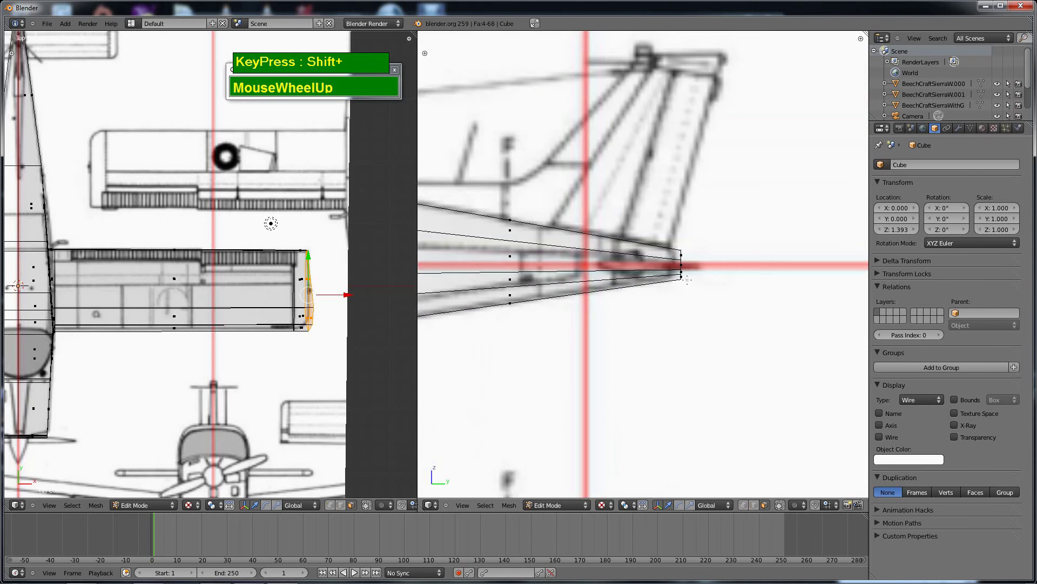
scroll(687, 279, "down", 4)
scroll(615, 259, "up", 3)
scroll(614, 251, "down", 3)
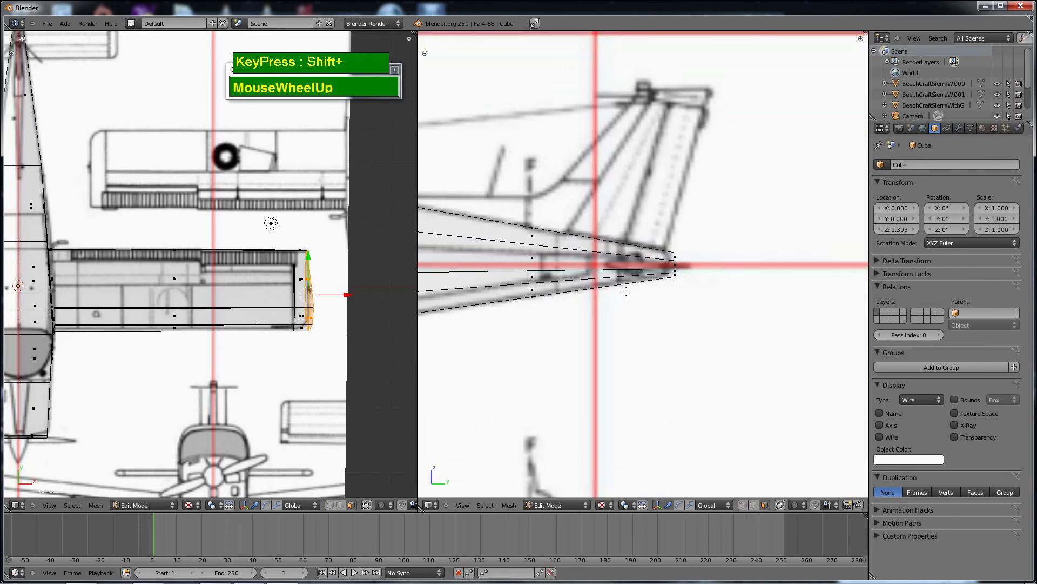
scroll(616, 270, "up", 3)
scroll(619, 281, "down", 3)
middle_click_drag(618, 281, 620, 304)
scroll(620, 304, "up", 3, "shift")
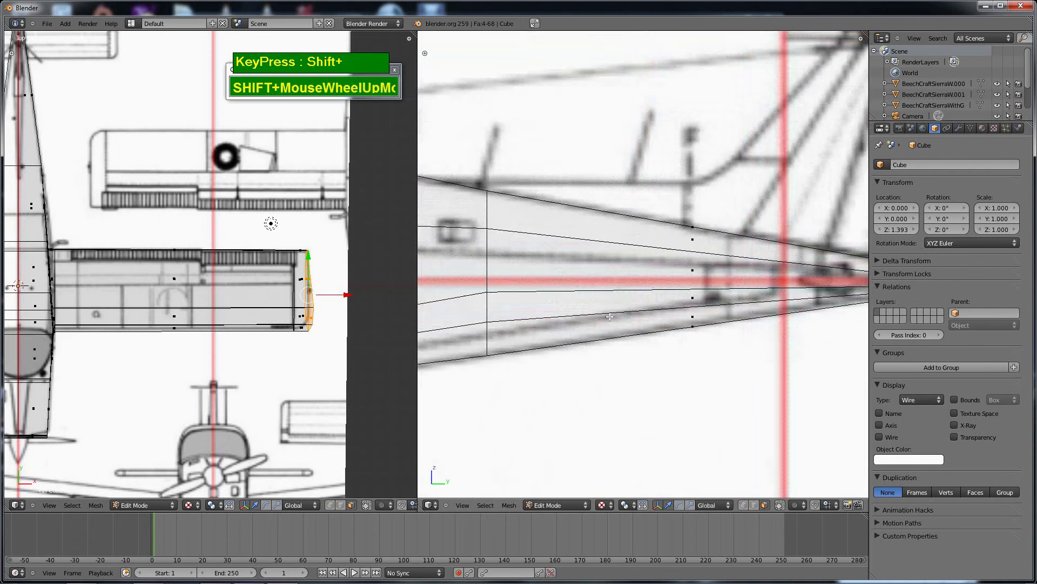
key("ctrl+r")
left_click(590, 314)
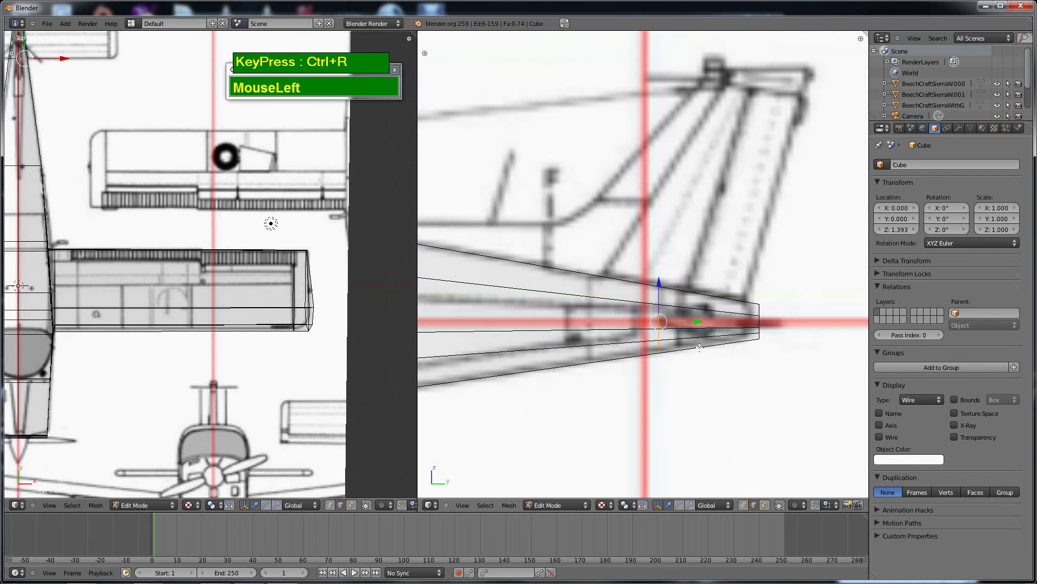
Select a face at the fuselage's tail end and snap the 3D cursor to it
scroll(699, 347, "down", 3)
key("ctrl+Tab")
scroll(700, 347, "up", 3)
right_click(702, 333)
scroll(702, 332, "down", 3)
middle_click_drag(702, 332, 660, 354, "shift")
scroll(626, 387, "up", 2)
key("shift+s")
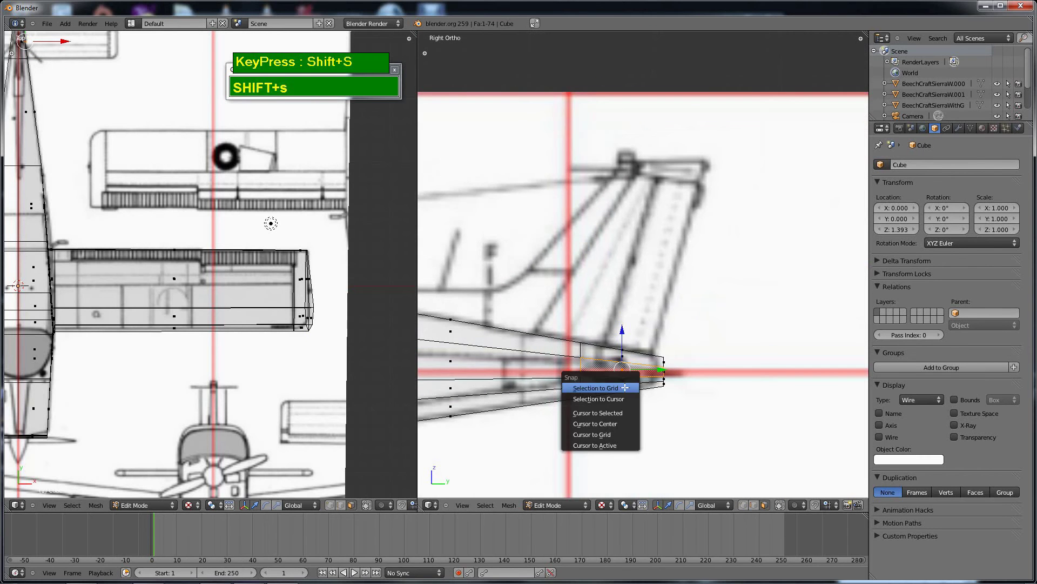
left_click(620, 413)
Add a cube at the tail and scale it down
middle_click_drag(620, 413, 663, 306)
left_click(635, 344)
key("s")
left_click(674, 308)
scroll(674, 308, "up", 2)
Loop-cut the cube, delete a face loop and a face, then flatten the remaining faces on Z
key("ctrl+r")
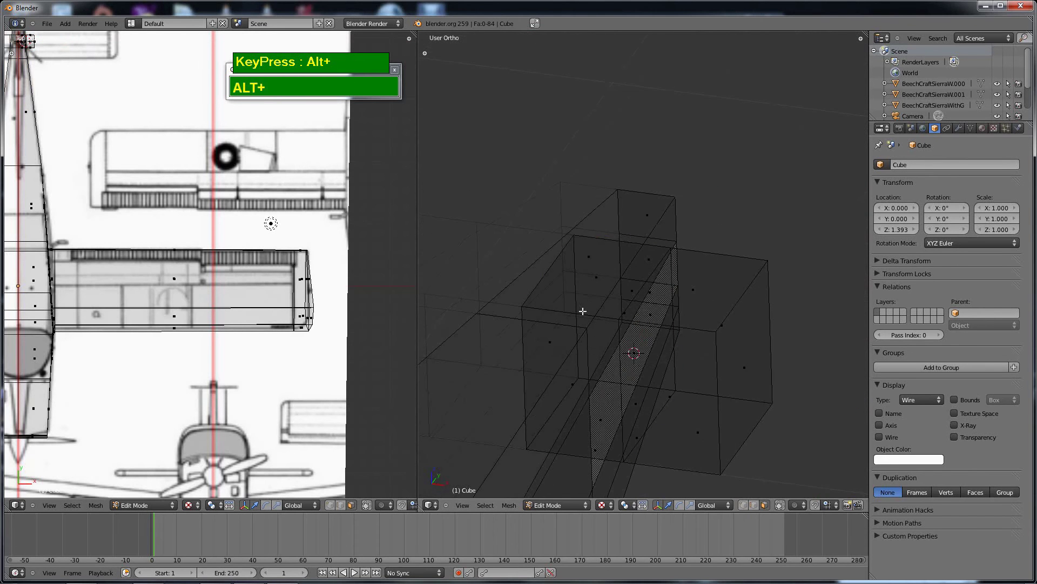
right_click(582, 308, "alt")
key("x")
left_click(556, 335)
middle_click_drag(556, 336, 525, 360)
right_click(526, 359)
key("x")
left_click(526, 359)
scroll(660, 306, "up", 2)
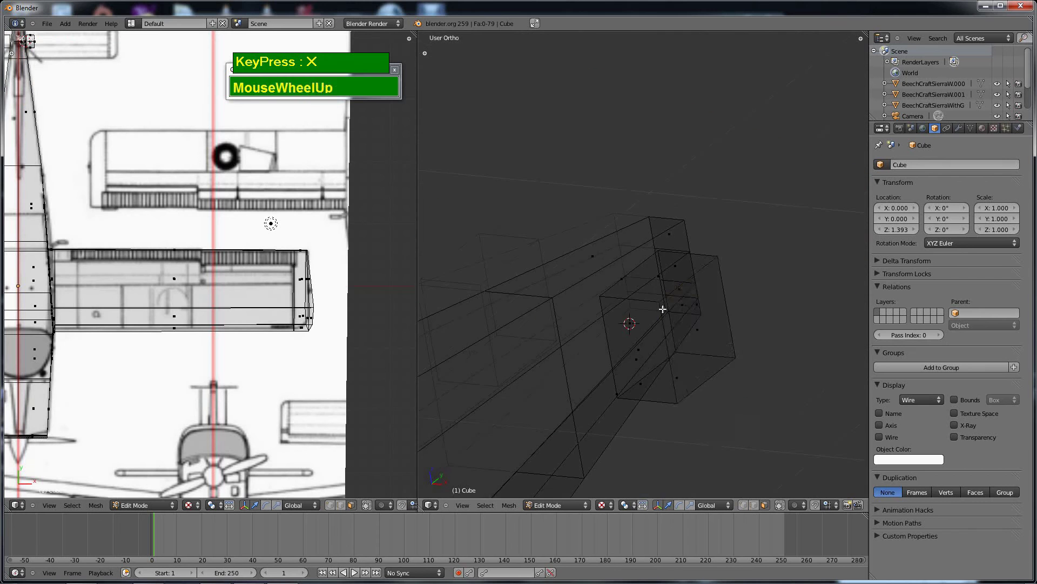
key("ctrl+KP_Add")
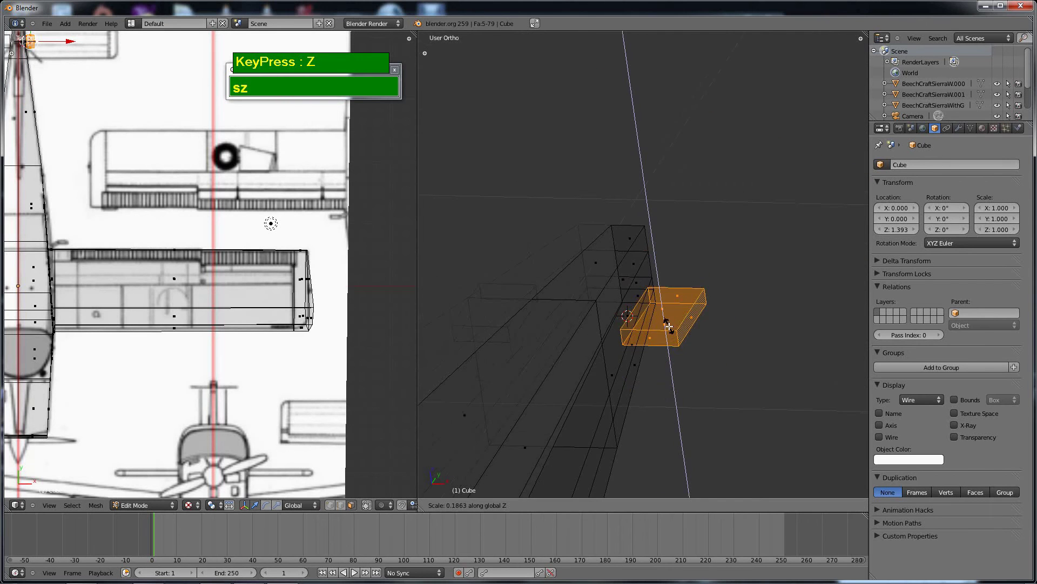
left_click(669, 327)
Add a loop cut across the flattened piece and confirm its scale
middle_click_drag(669, 327, 643, 361)
key("ctrl+r")
left_click(629, 338)
left_click(623, 335)
left_click(632, 374)
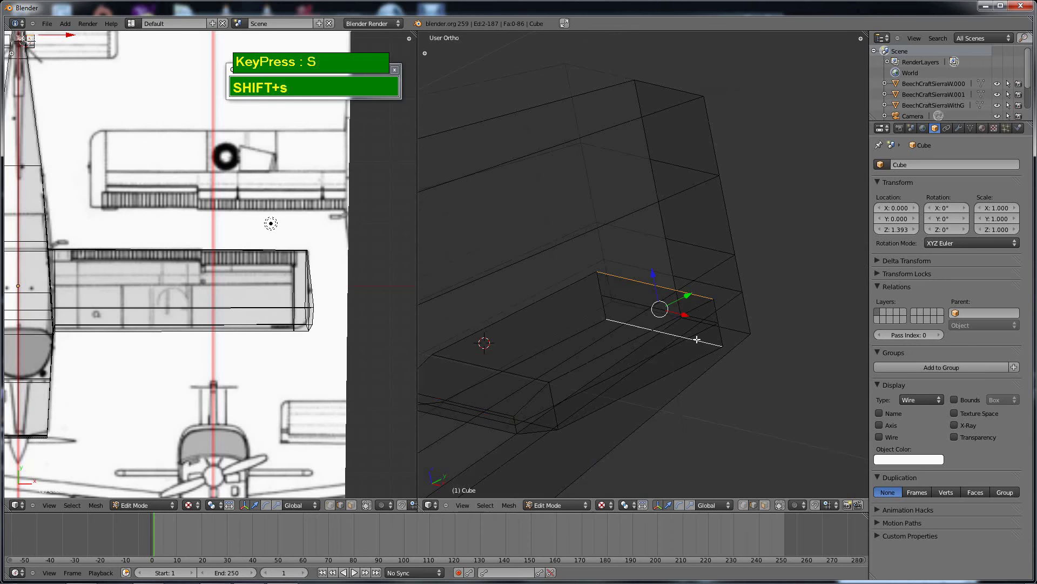
left_click(675, 313)
scroll(675, 313, "down", 2)
Select the whole slab and slide and stretch it sideways along X
scroll(217, 270, "down", 2, "shift")
middle_click_drag(217, 270, 221, 184, "shift")
key("Tab")
key("l")
scroll(678, 267, "down", 2)
scroll(216, 243, "up", 2)
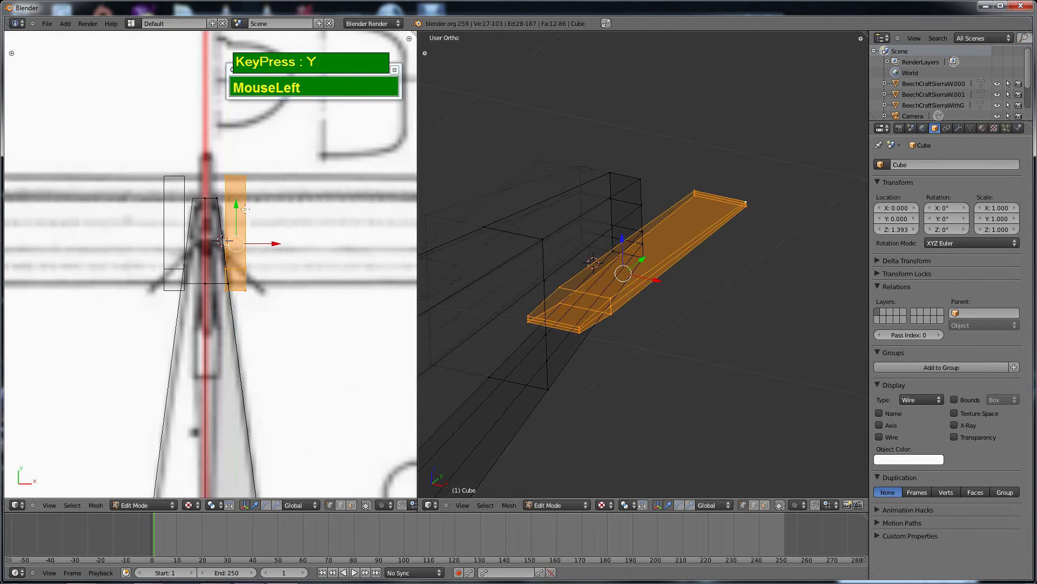
scroll(278, 238, "up", 1)
left_click_drag(237, 209, 265, 239)
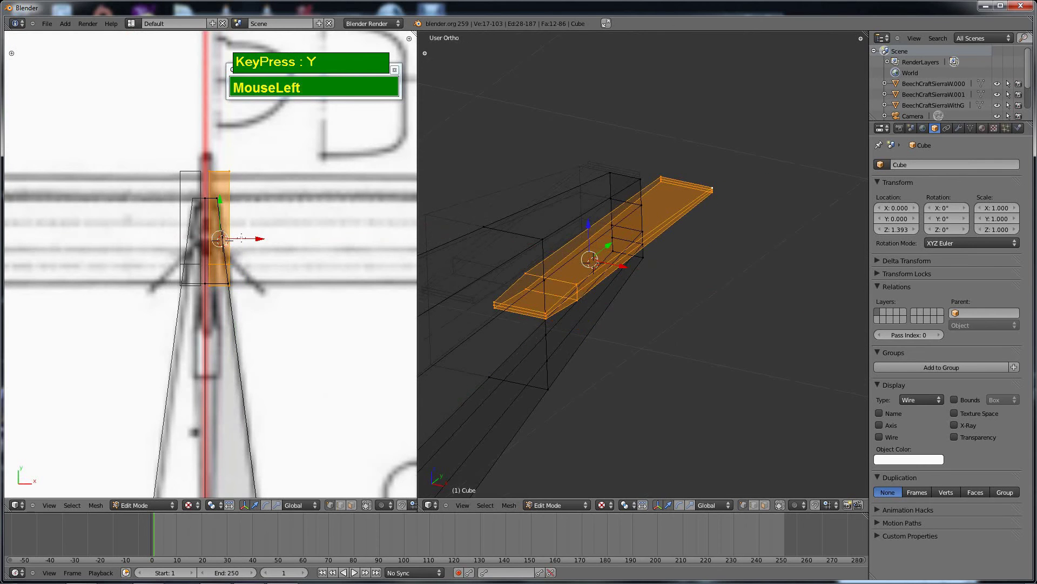
middle_click_drag(564, 293, 627, 265, "shift")
left_click_drag(643, 273, 642, 313)
Extrude the stabiliser edge to lengthen it, checking it in Solid then Wire display
key("e")
left_click(649, 311)
scroll(648, 310, "down", 3)
middle_click_drag(648, 311, 681, 270, "shift")
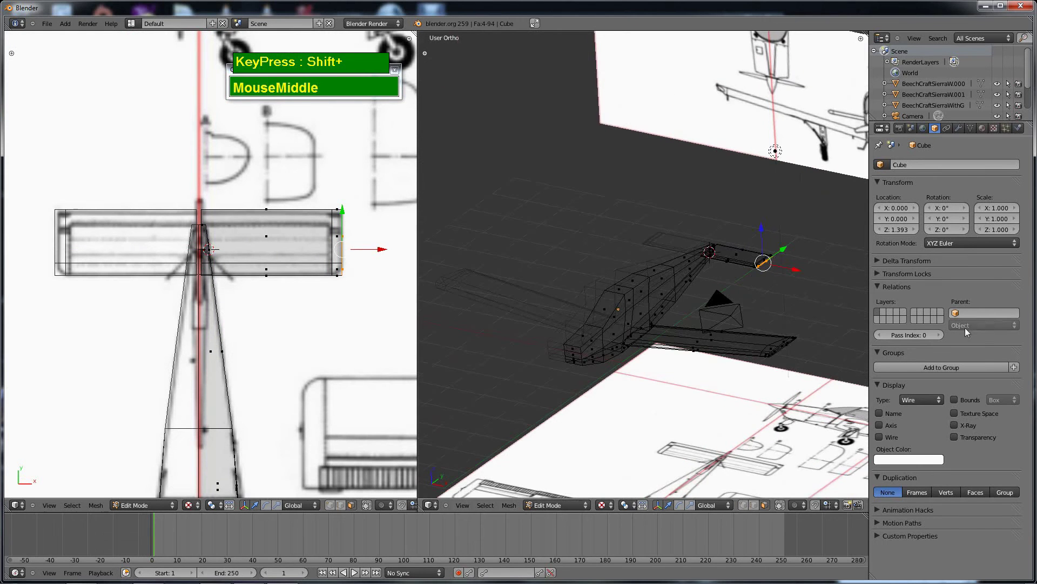
left_click(922, 399)
left_click(918, 388)
middle_click_drag(678, 359, 648, 302)
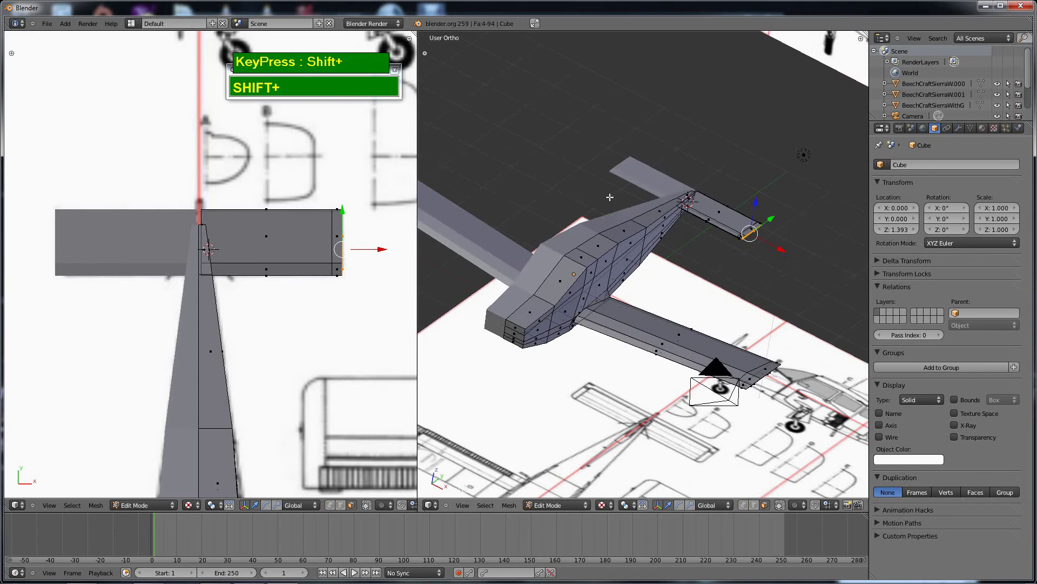
scroll(242, 375, "down", 2)
left_click(921, 399)
left_click(919, 411)
In top view, switch to edge select and move a fuselage edge loop back along Y
middle_click_drag(243, 324, 294, 231)
key("KP_7")
scroll(620, 303, "up", 3)
scroll(262, 265, "up", 3)
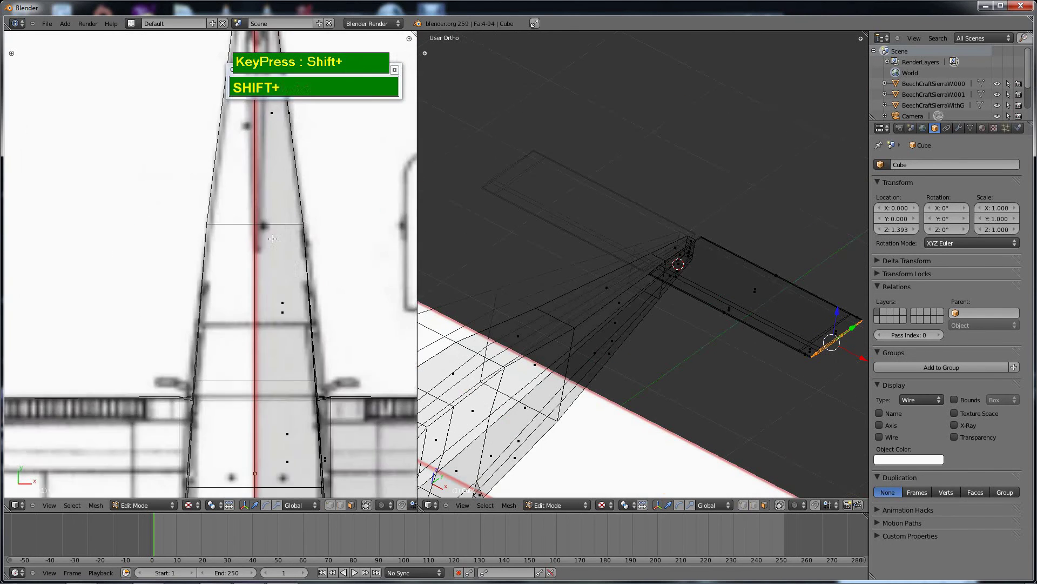
scroll(262, 265, "down", 2, "shift")
right_click(262, 265, "alt")
key("ctrl+Tab")
left_click(260, 273)
right_click(262, 241, "alt")
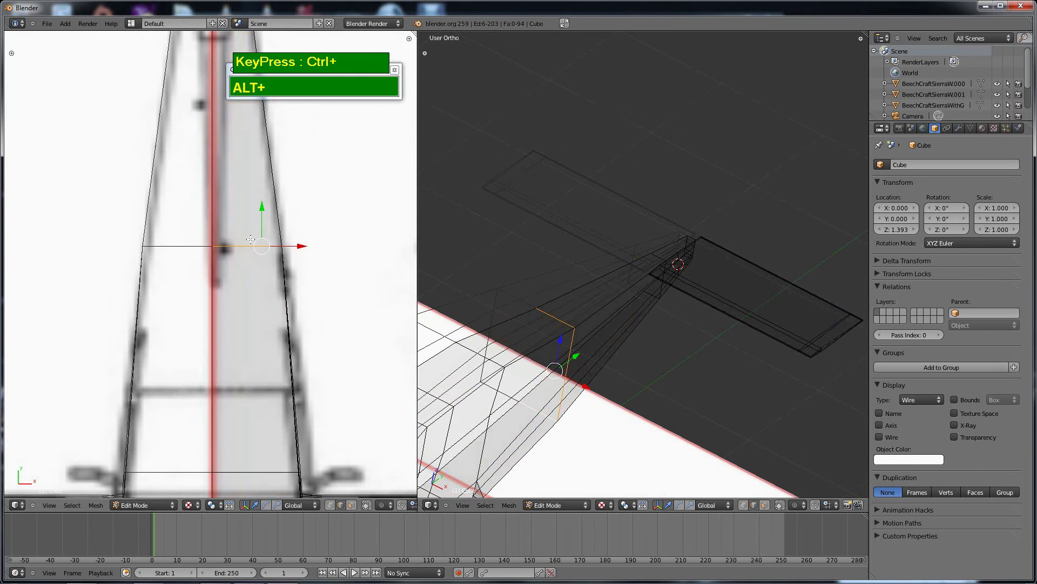
left_click_drag(262, 208, 264, 247)
scroll(264, 247, "up", 2, "ctrl")
scroll(241, 238, "up", 5, "shift")
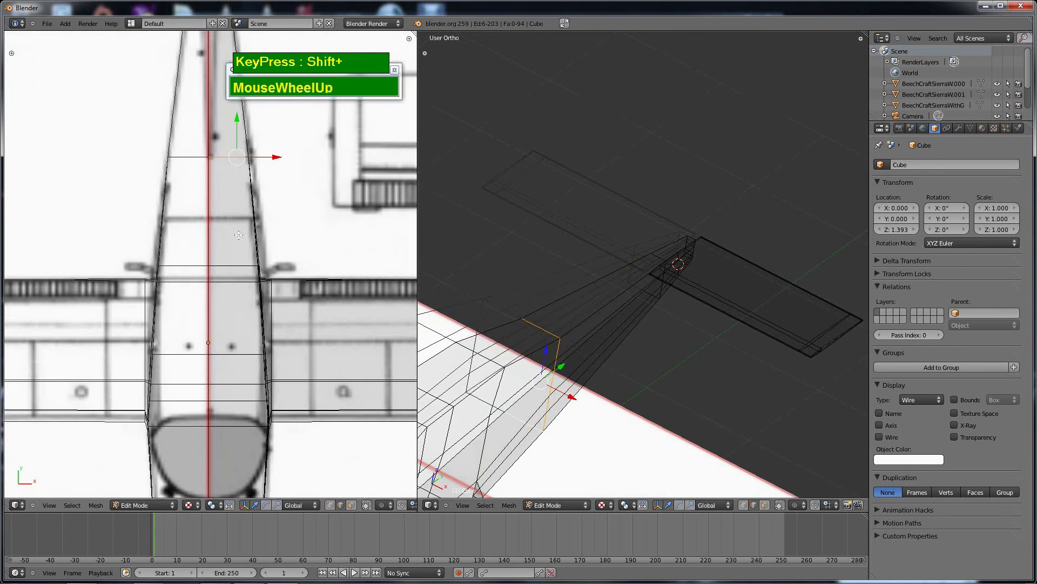
scroll(222, 160, "down", 5, "shift")
In side view, extrude the tail's top edge upward into a fin and reshape it
middle_click_drag(605, 303, 665, 232, "shift")
key("KP_3")
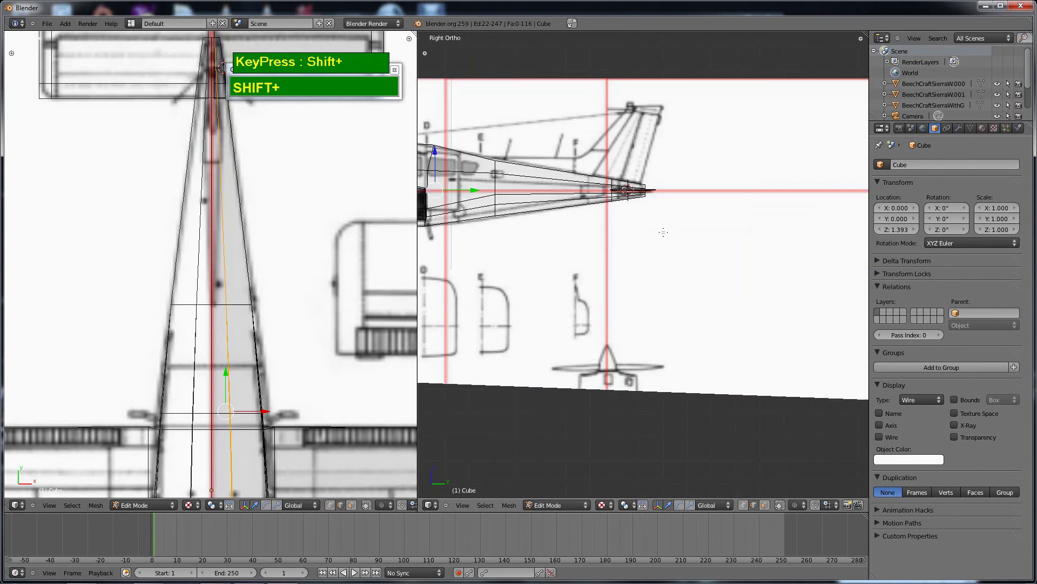
scroll(604, 290, "up", 3)
middle_click_drag(649, 299, 689, 278)
key("ctrl+Tab")
left_click(630, 292)
scroll(674, 289, "up", 2)
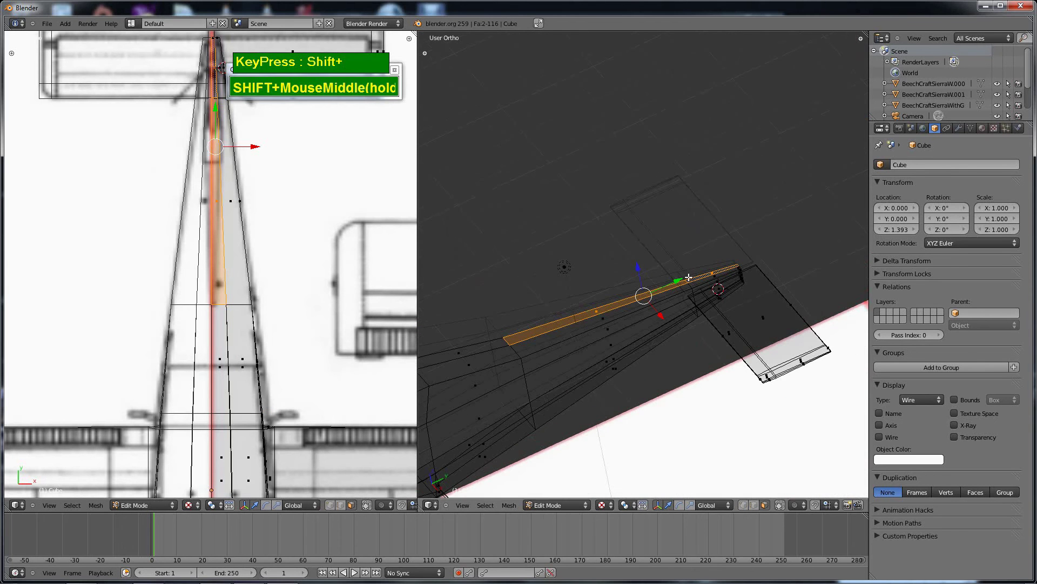
key("e")
left_click(644, 205)
key("KP_3")
left_click_drag(621, 68, 649, 150)
Zoom the side view in on the tail fin and reset the vertex selection
scroll(732, 212, "up", 1)
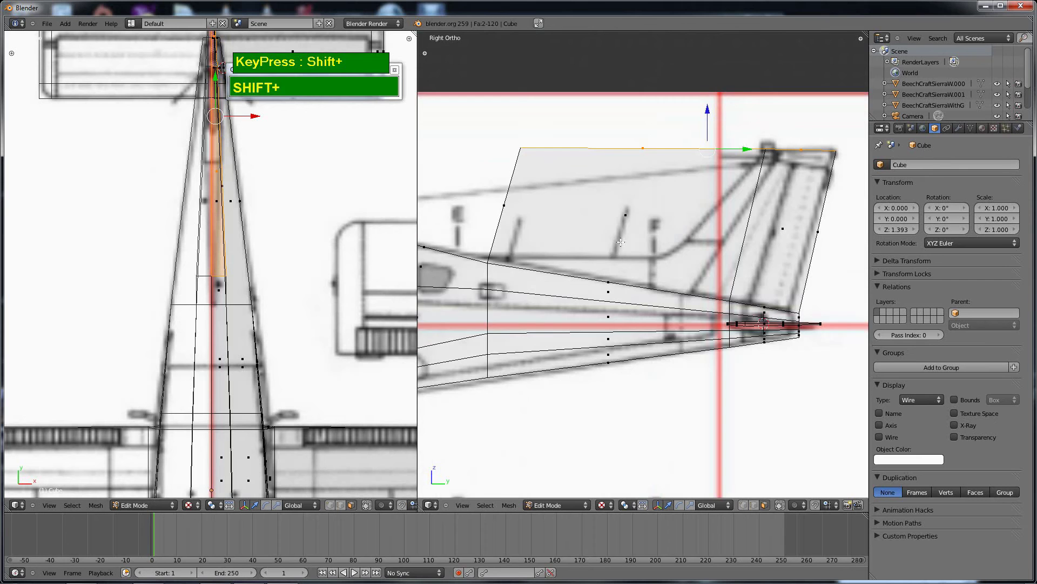
middle_click_drag(733, 212, 689, 200, "shift")
scroll(621, 247, "up", 2, "shift")
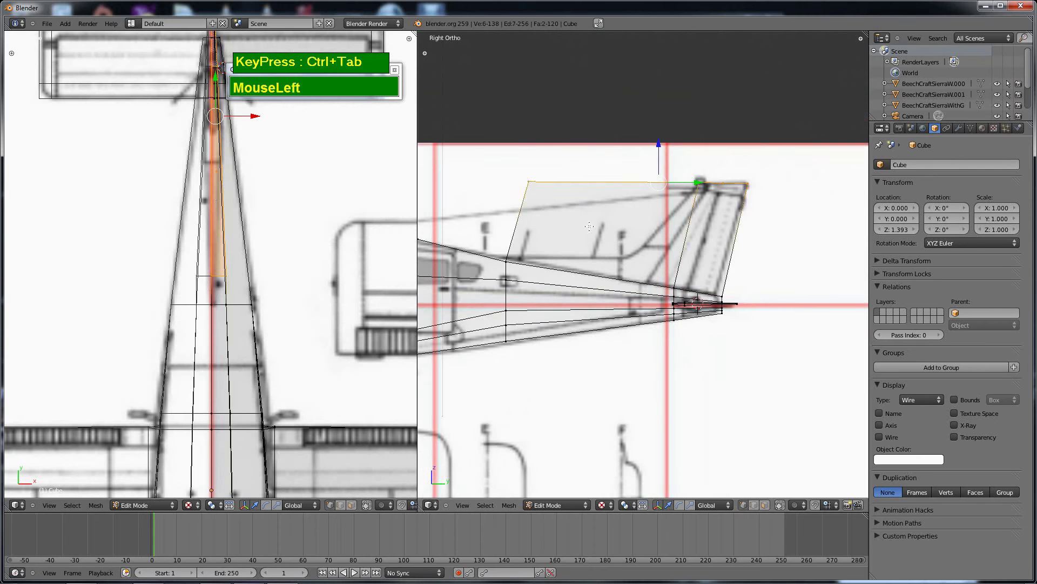
left_click_drag(618, 192, 705, 175)
scroll(705, 176, "up", 2)
middle_click_drag(771, 141, 717, 213, "shift")
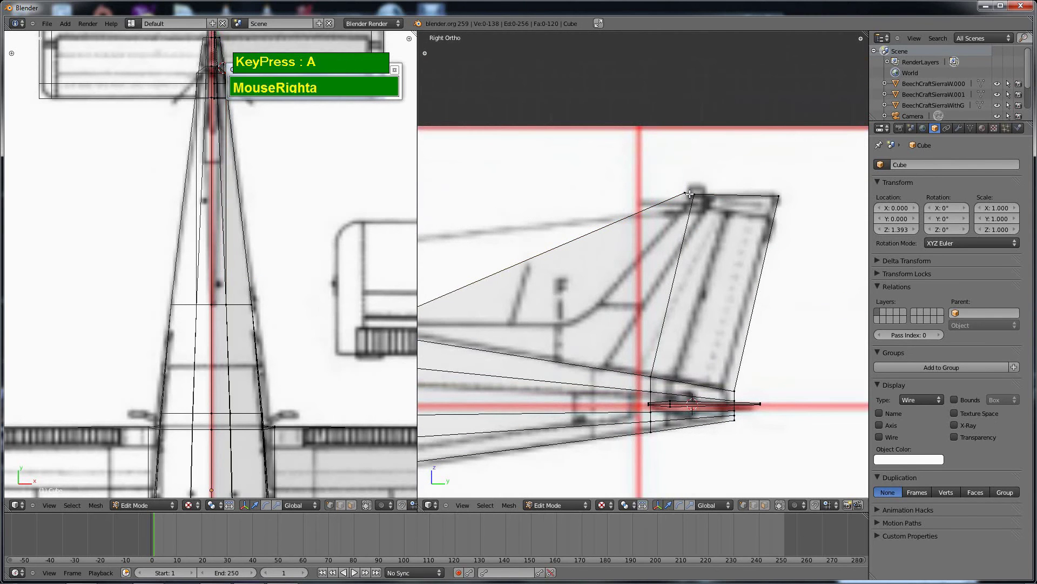
scroll(635, 140, "down", 1)
left_click_drag(703, 194, 626, 274)
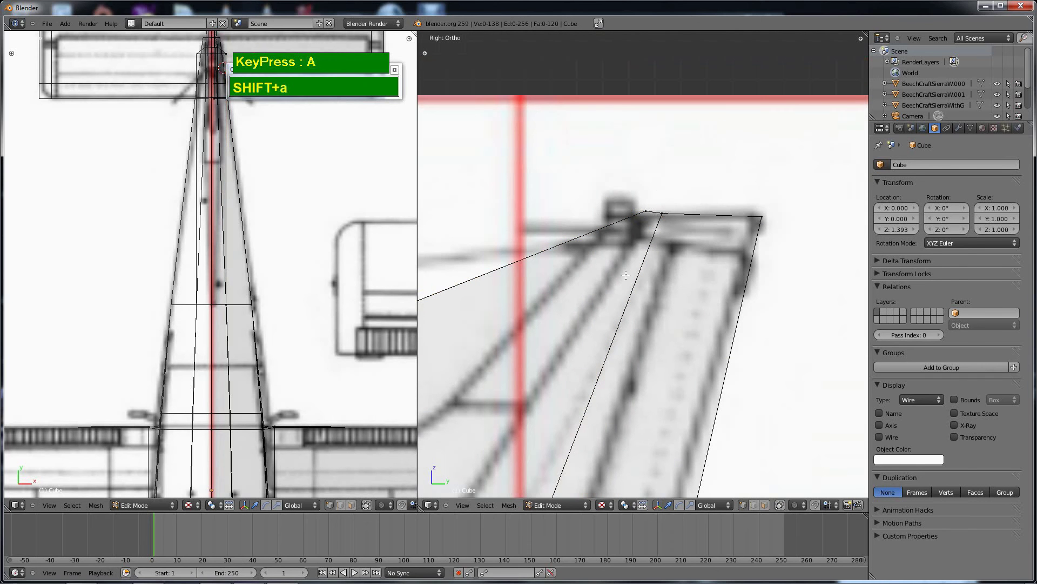
key("a")
middle_click_drag(618, 212, 592, 224, "shift")
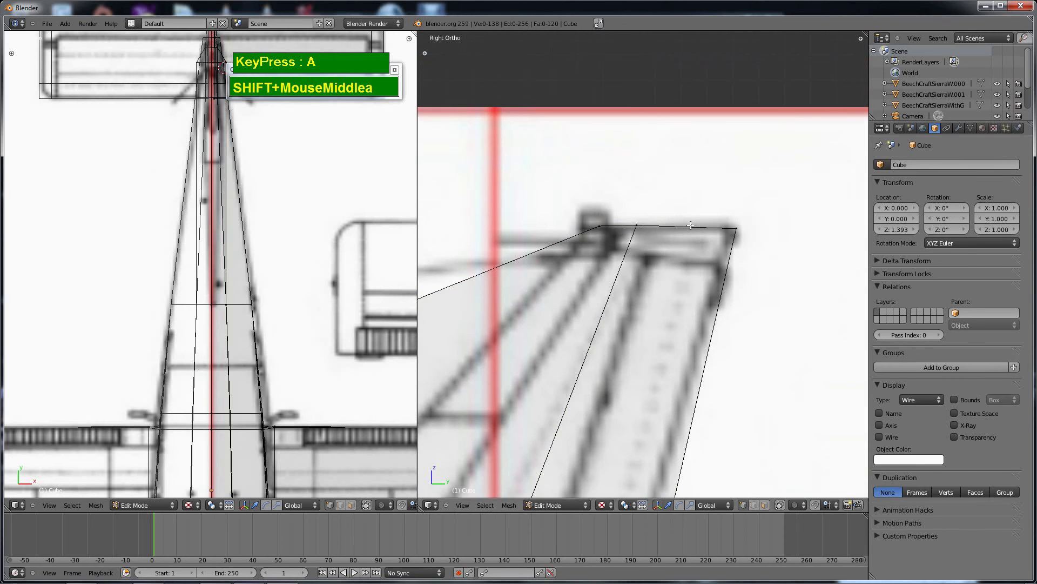
scroll(663, 229, "down", 2)
middle_click_drag(663, 229, 680, 203, "shift")
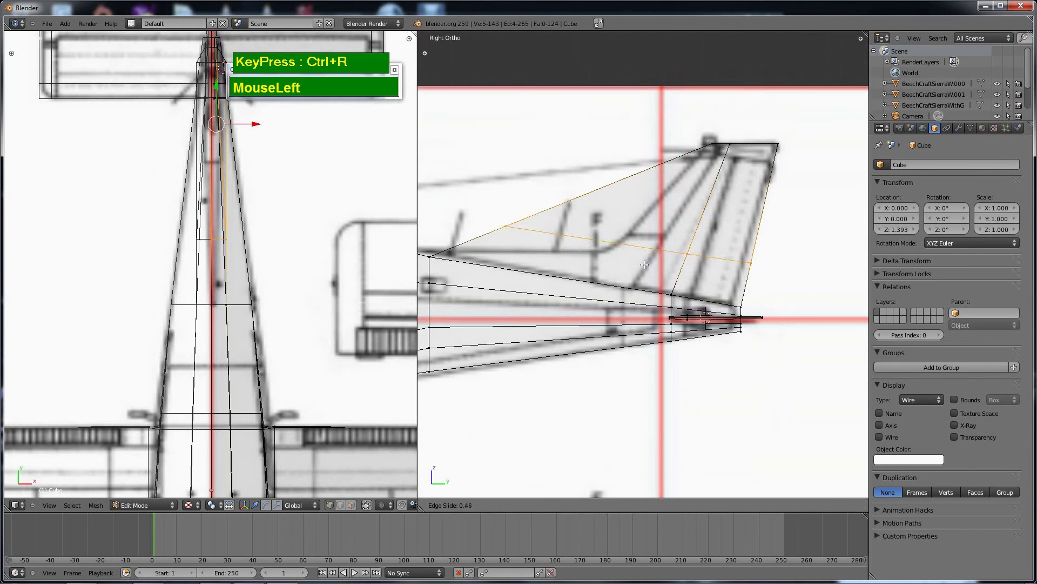
Move the new fin vertices onto the blueprint outline and check the fin in solid shading
left_click_drag(640, 270, 489, 221)
key("g")
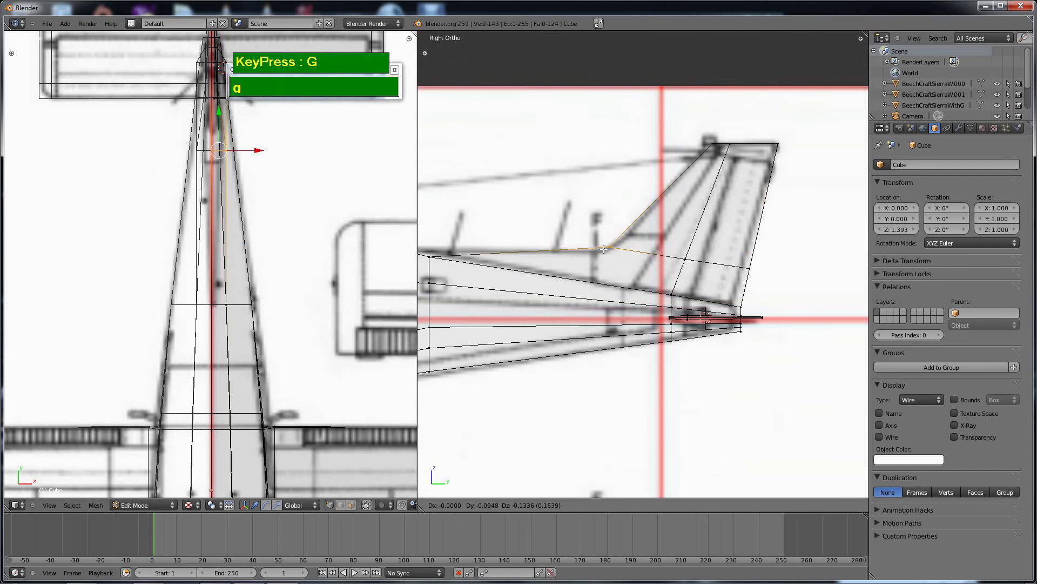
middle_click_drag(489, 222, 713, 203)
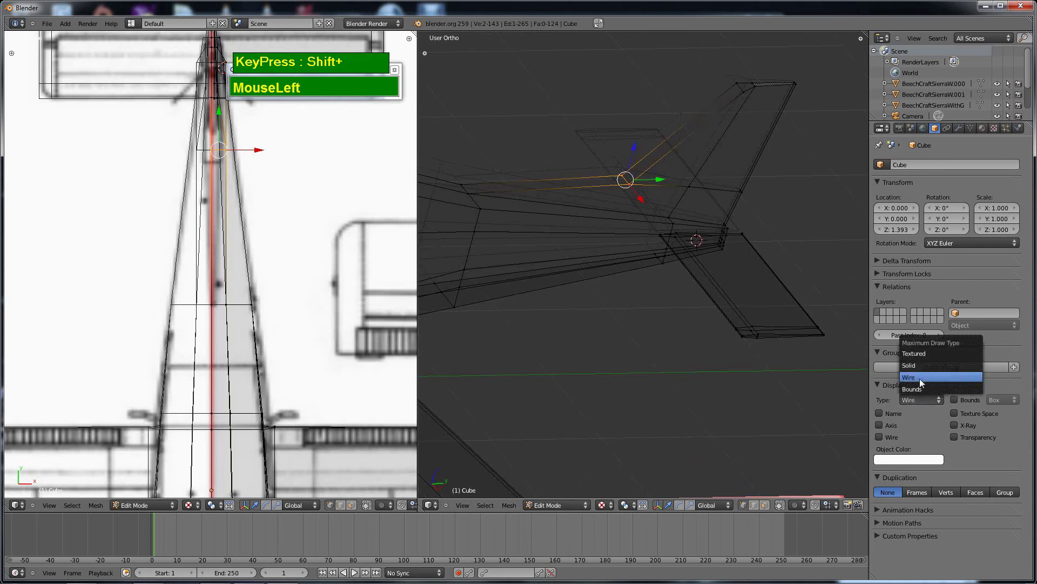
left_click(913, 365)
mouse_move(219, 149)
left_mouse_down("shift")
mouse_move(215, 301)
mouse_move(244, 157)
left_mouse_up("shift")
Select the fin's top-corner vertex, then return to wire display and the right side view
right_click(700, 258, "shift")
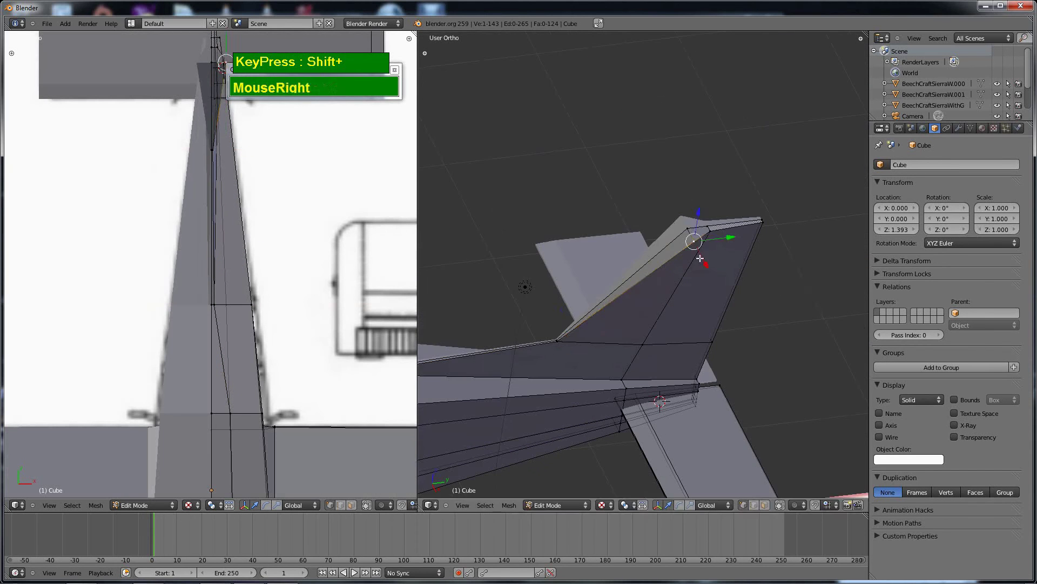
middle_click_drag(700, 258, 679, 287, "shift")
left_click(673, 291)
scroll(673, 291, "down", 2)
scroll(652, 325, "up", 4)
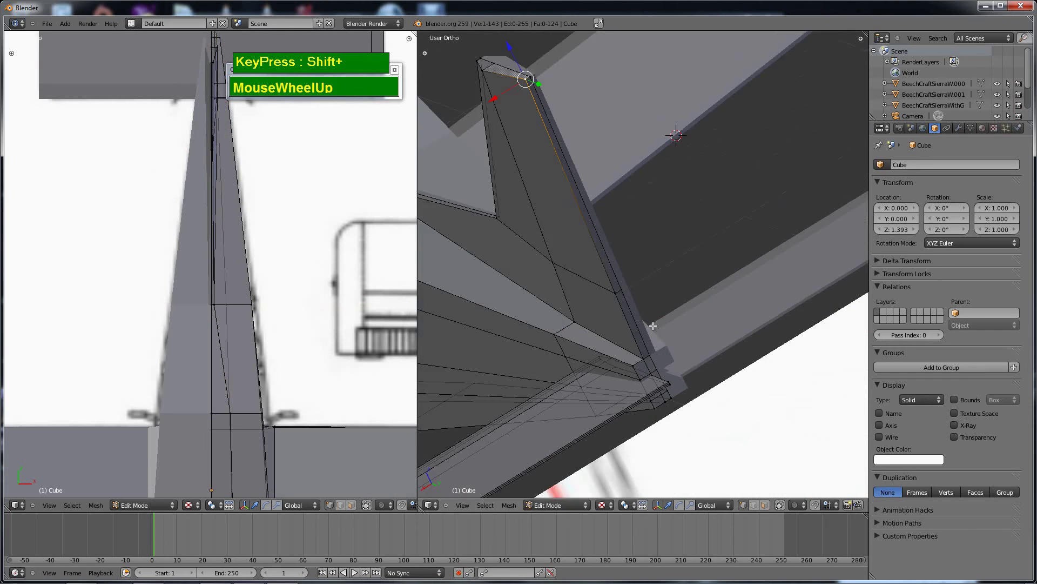
left_click(653, 325)
middle_click_drag(652, 326, 750, 256)
key("KP_3")
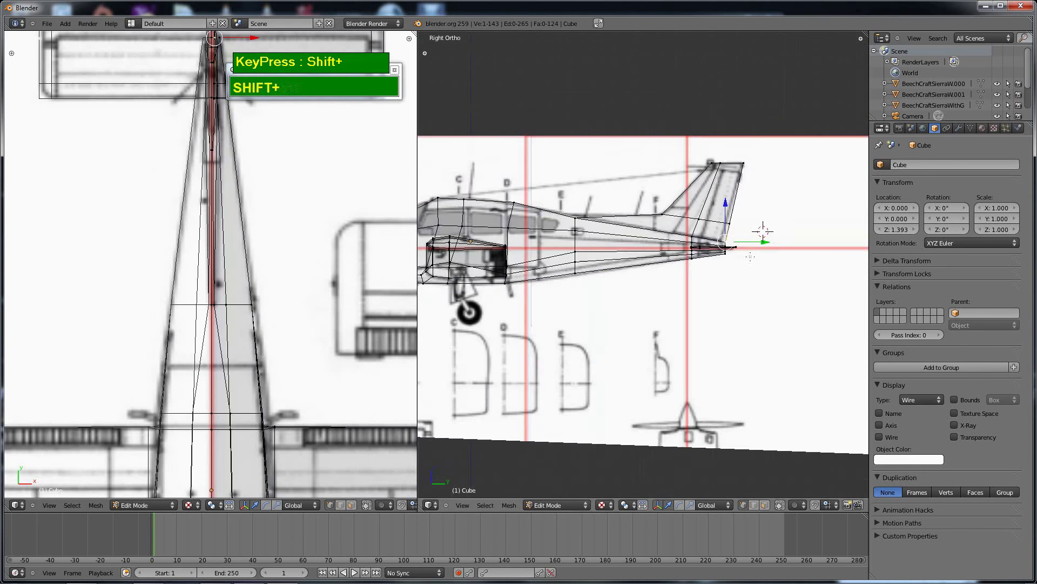
scroll(750, 257, "down", 1)
middle_click_drag(432, 335, 605, 281, "shift")
scroll(605, 281, "up", 5)
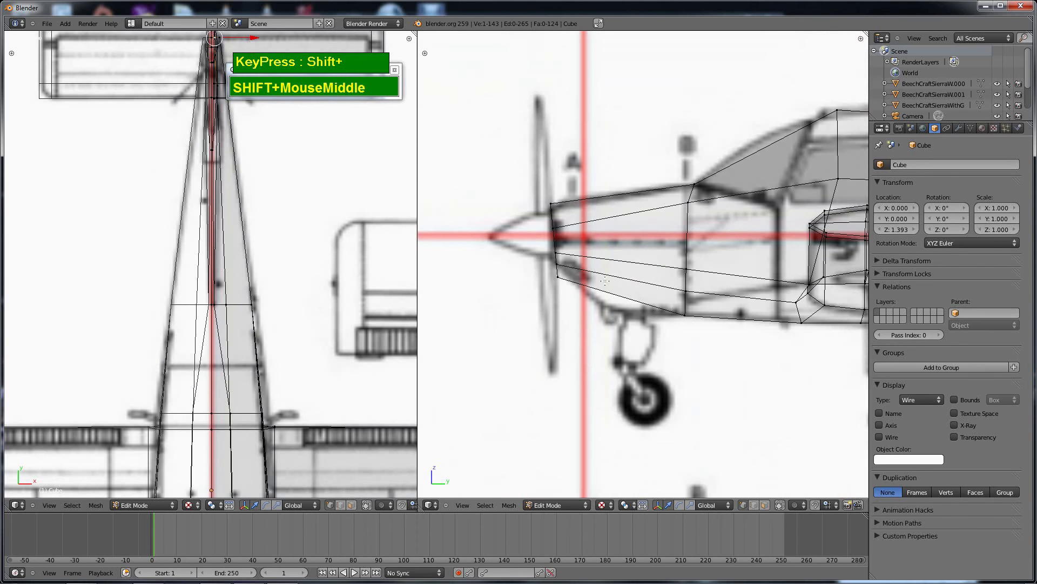
Set the plane's display type to Solid
left_click_drag(622, 309, 626, 312)
scroll(625, 312, "down", 6)
middle_click_drag(626, 313, 638, 232, "shift")
left_click(921, 399)
left_click(927, 370)
mouse_move(676, 281)
middle_mouse_down()
mouse_move(664, 259)
mouse_move(699, 280)
middle_mouse_up()
Add a Subdivision Surface modifier with viewport level 3
left_click(959, 128)
left_click(947, 177)
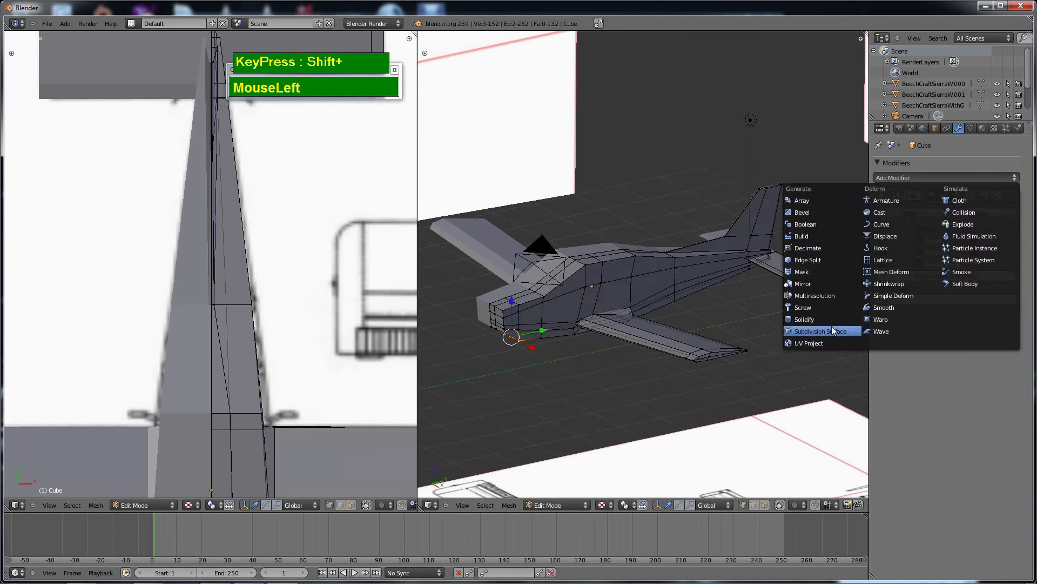
left_click(821, 332)
left_click(940, 381)
left_click(941, 381)
scroll(502, 261, "down", 4)
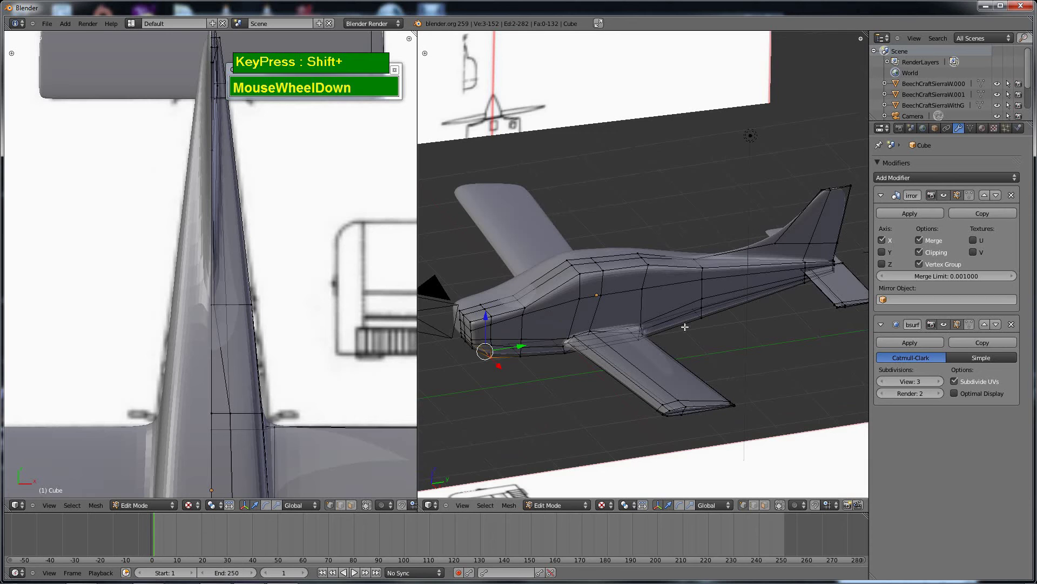
Shade the whole plane smooth in Object Mode
key("t")
key("Tab")
left_click(439, 170)
scroll(731, 287, "up", 3)
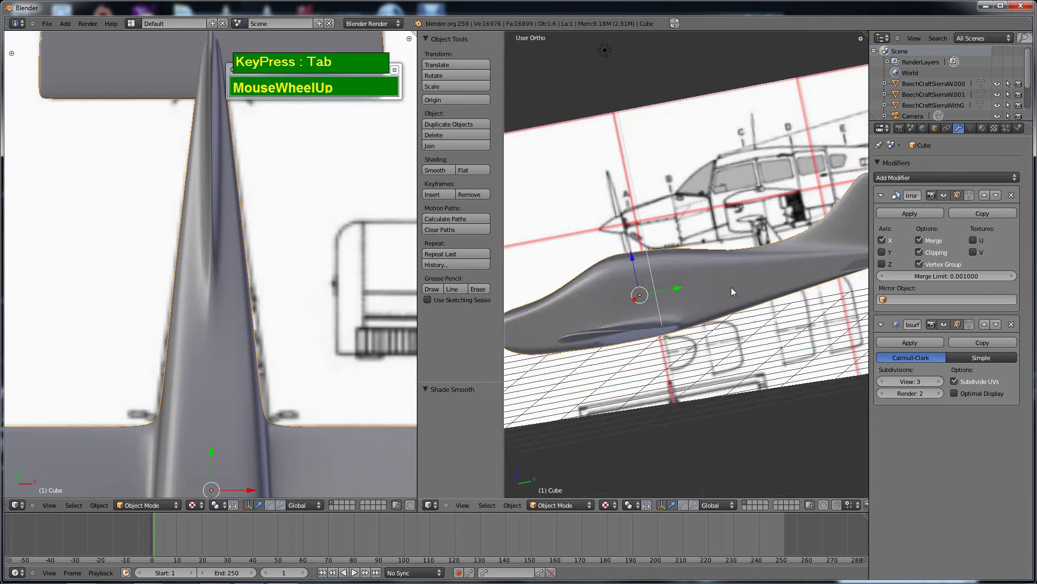
scroll(725, 385, "down", 2)
scroll(801, 225, "up", 3, "shift")
middle_click_drag(800, 224, 755, 216)
Add an edge loop on the tail and pull the selected edges inward along X
key("Tab")
key("ctrl+r")
left_click(727, 270)
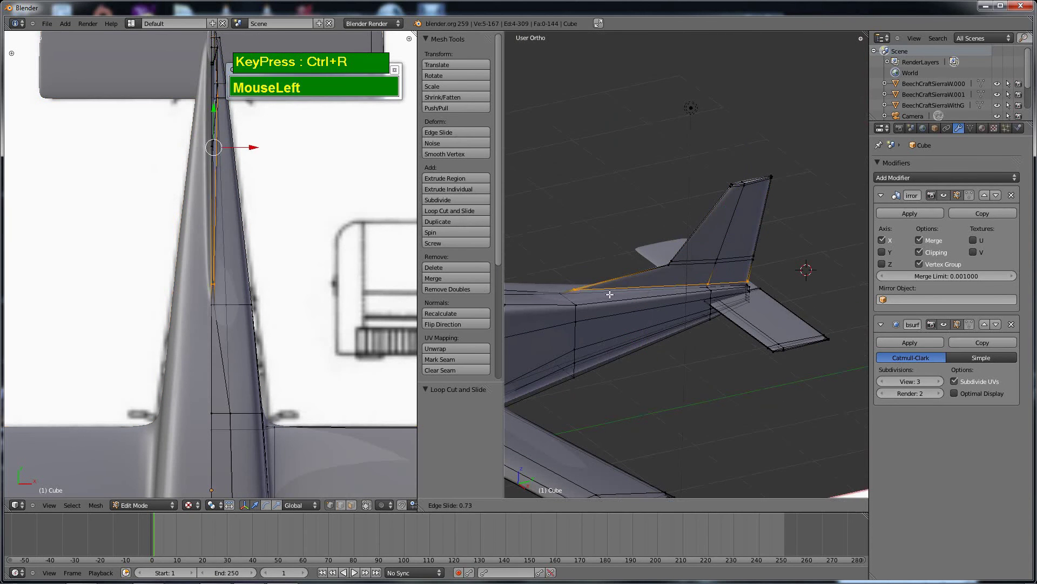
middle_click_drag(727, 270, 703, 260)
scroll(703, 259, "up", 3, "shift")
scroll(699, 255, "down", 3, "shift")
left_click_drag(699, 256, 686, 256)
scroll(737, 256, "up", 2)
Add another edge loop along the fuselage, shift it along X, and adjust a nose vertex
scroll(737, 255, "up", 3, "shift")
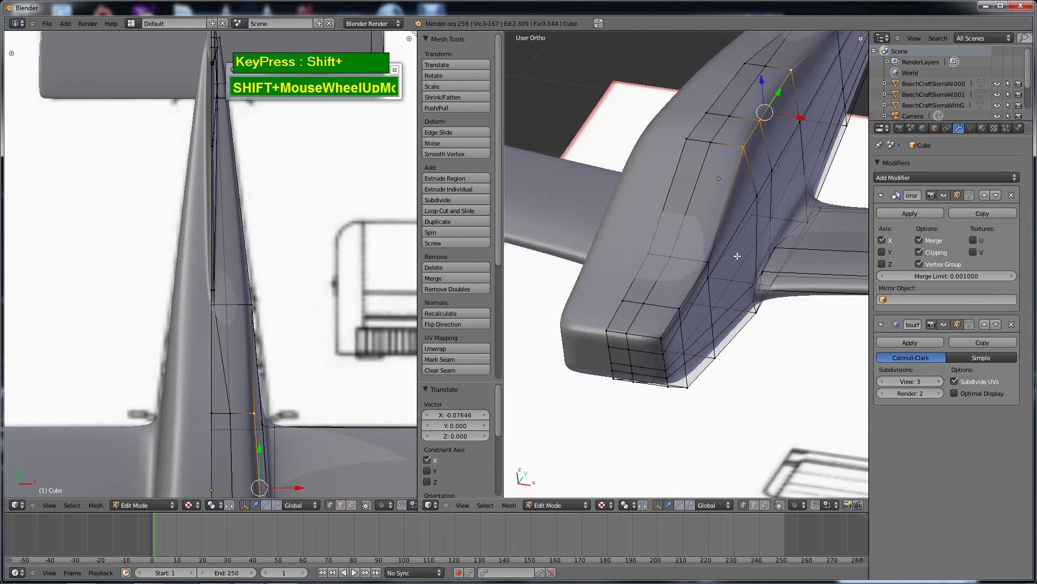
middle_click_drag(701, 308, 677, 262)
right_click(702, 395, "shift")
left_click(718, 405)
key("Tab")
key("Tab")
scroll(727, 303, "up", 3, "shift")
left_click(742, 261)
key("ctrl+r")
left_click(729, 271)
left_click_drag(547, 343, 532, 346)
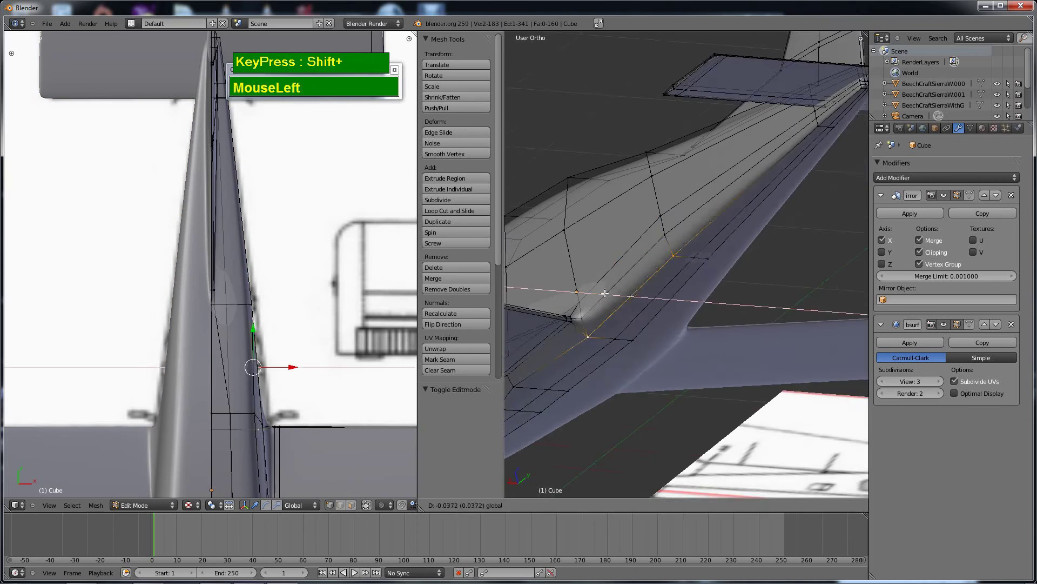
right_click(606, 317)
middle_click_drag(610, 356, 651, 365, "shift")
key("Tab")
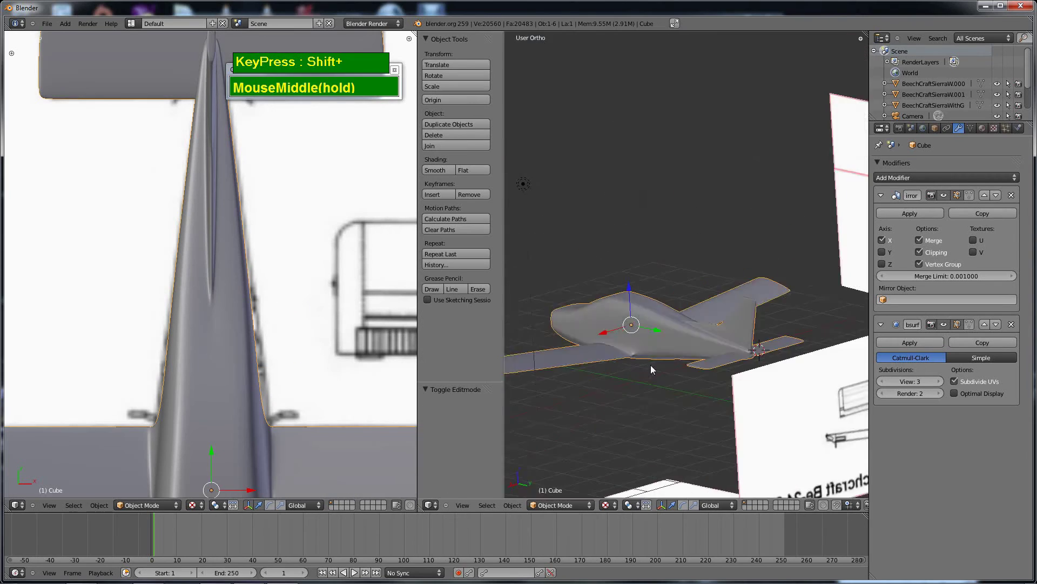
scroll(651, 364, "up", 3, "shift")
scroll(619, 208, "down", 3, "shift")
middle_click_drag(619, 207, 769, 322, "shift")
scroll(770, 322, "down", 2)
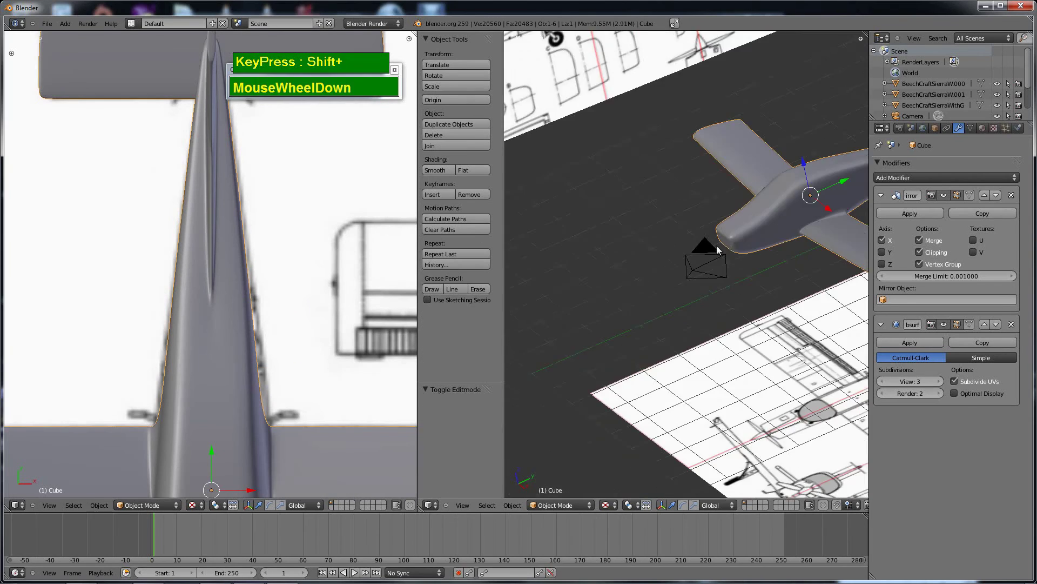
Snap the 3D cursor to the selected nose vertices
scroll(770, 322, "up", 1)
key("Tab")
scroll(728, 235, "up", 3, "shift")
middle_click_drag(728, 236, 703, 227)
key("shift+s")
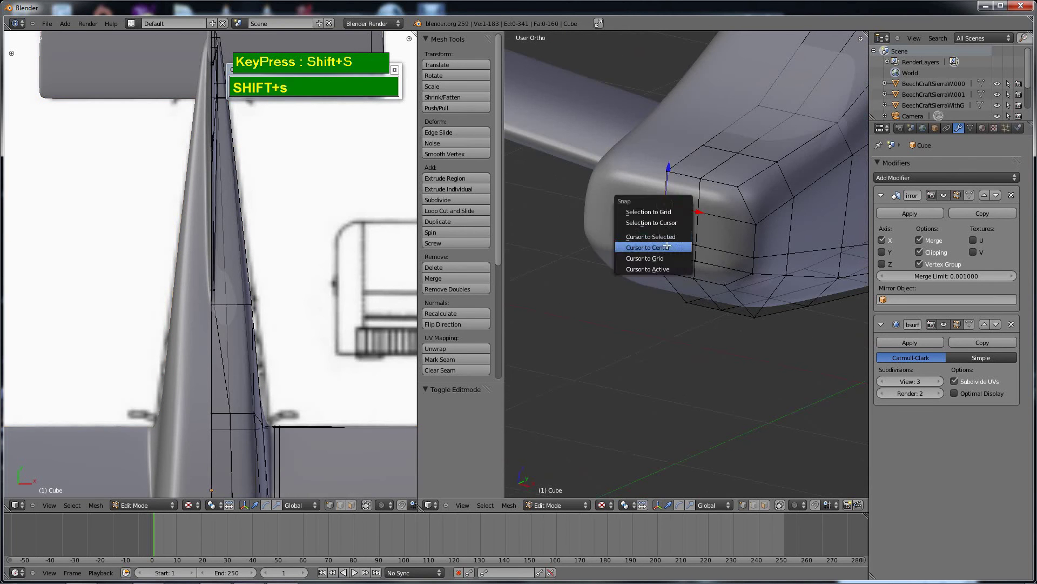
left_click(665, 241)
Add a new cube at the plane's nose
key("Tab")
scroll(755, 261, "down", 3)
key("shift+a")
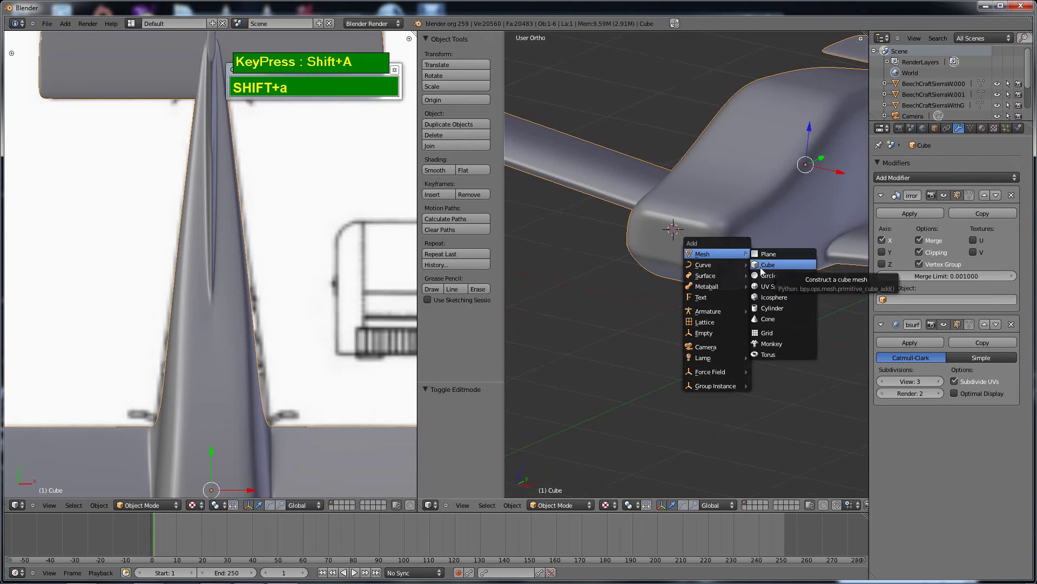
left_click(762, 265)
middle_click_drag(762, 265, 960, 137)
Rename the cube to Propellor and set its display type to Wire
key("n")
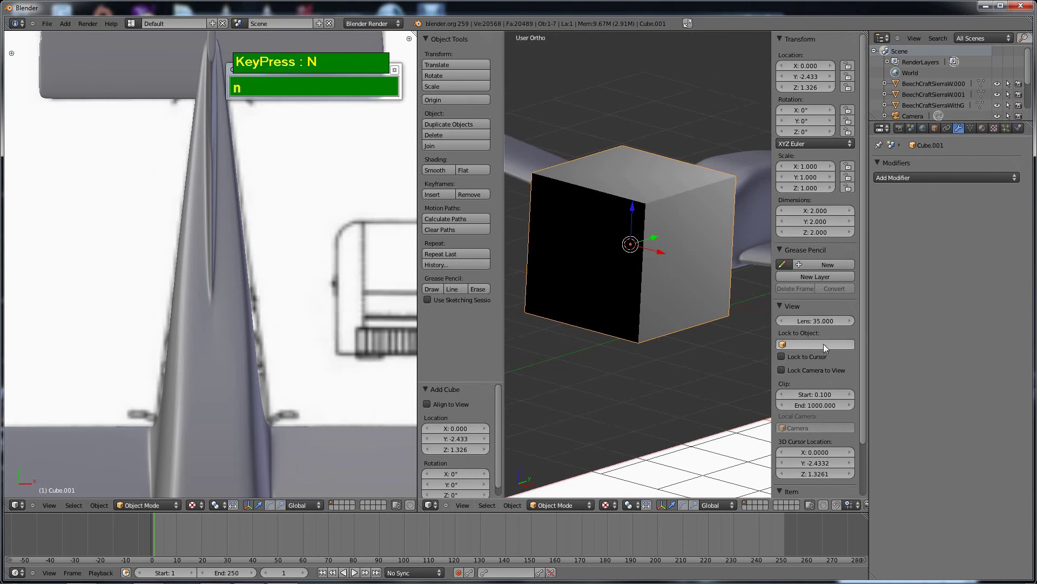
scroll(823, 343, "down", 2)
left_click(807, 447)
left_click(934, 128)
left_click(921, 400)
left_click(901, 370)
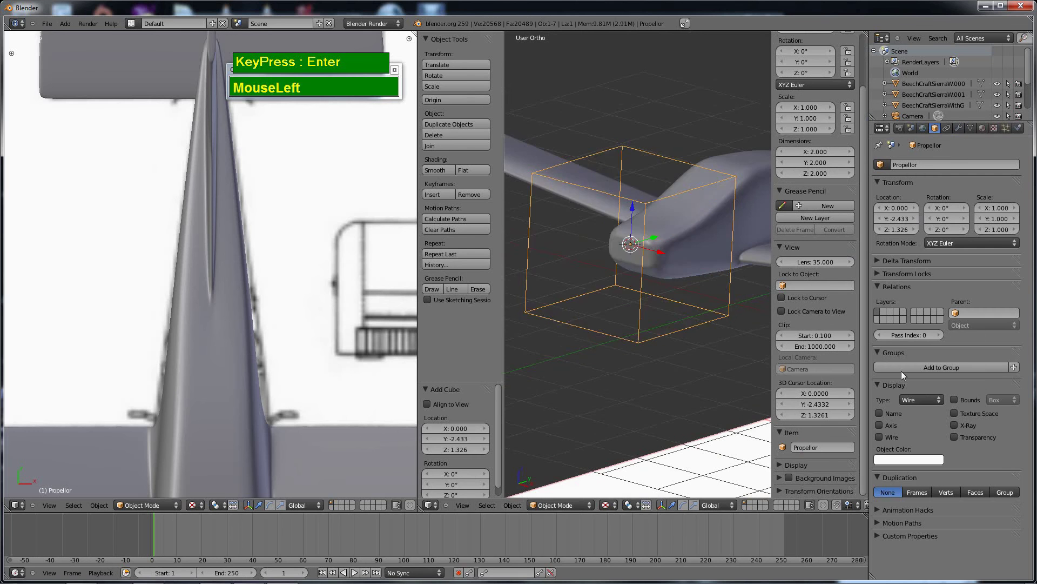
middle_click_drag(670, 302, 699, 279)
Loop-cut across the cube and delete its selected end face
key("Tab")
key("ctrl+r")
left_click(651, 246)
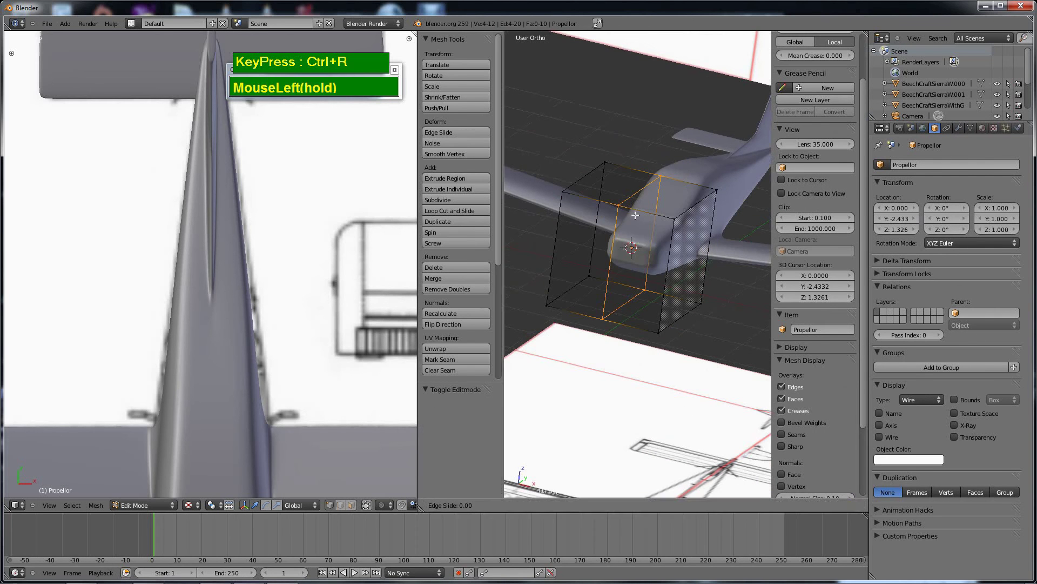
key("ctrl+Tab")
right_click(600, 244)
middle_click_drag(651, 246, 691, 291)
key("x")
left_click(589, 317)
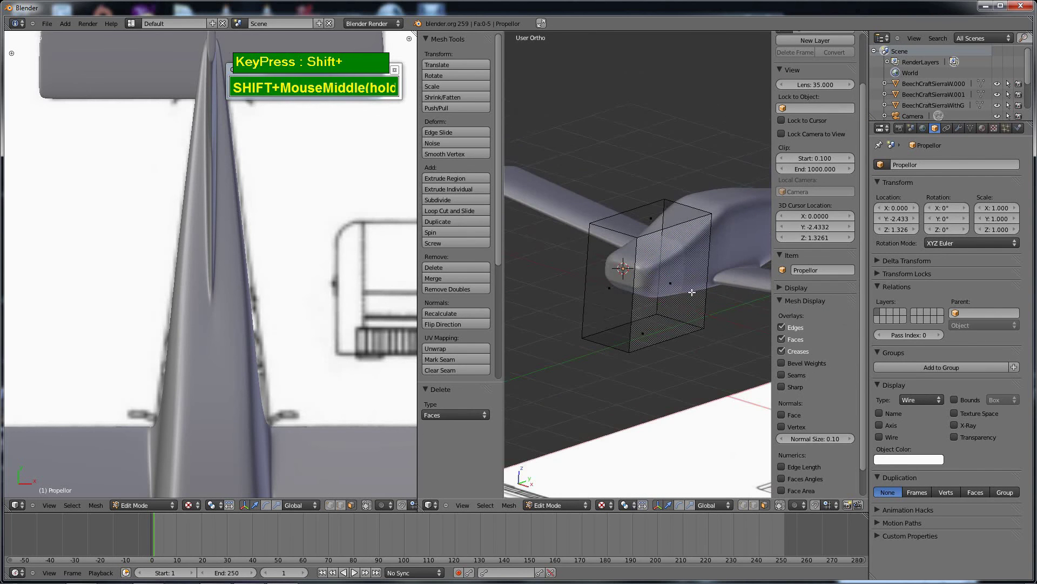
Flatten the cube along Z and thin it along Y
key("a")
key("s")
key("z")
left_click(675, 294)
key("s")
key("y")
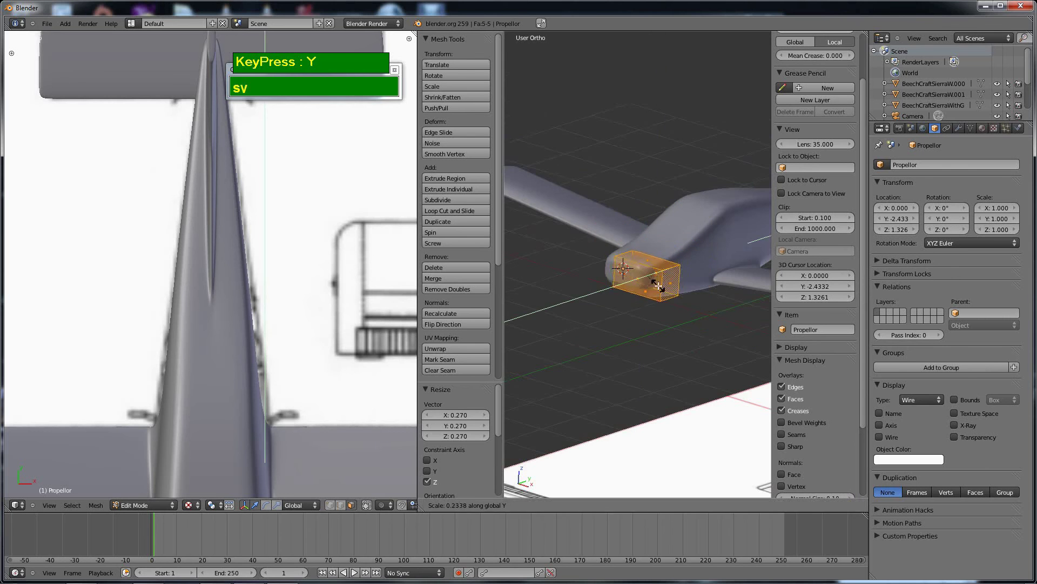
left_click(680, 305)
Shrink the block in Y and Z only, and slide it forward into the nose
scroll(684, 311, "up", 3)
key("s")
key("shift+x")
left_click(665, 296)
mouse_move(665, 296)
middle_mouse_down()
mouse_move(683, 352)
mouse_move(648, 293)
middle_mouse_up()
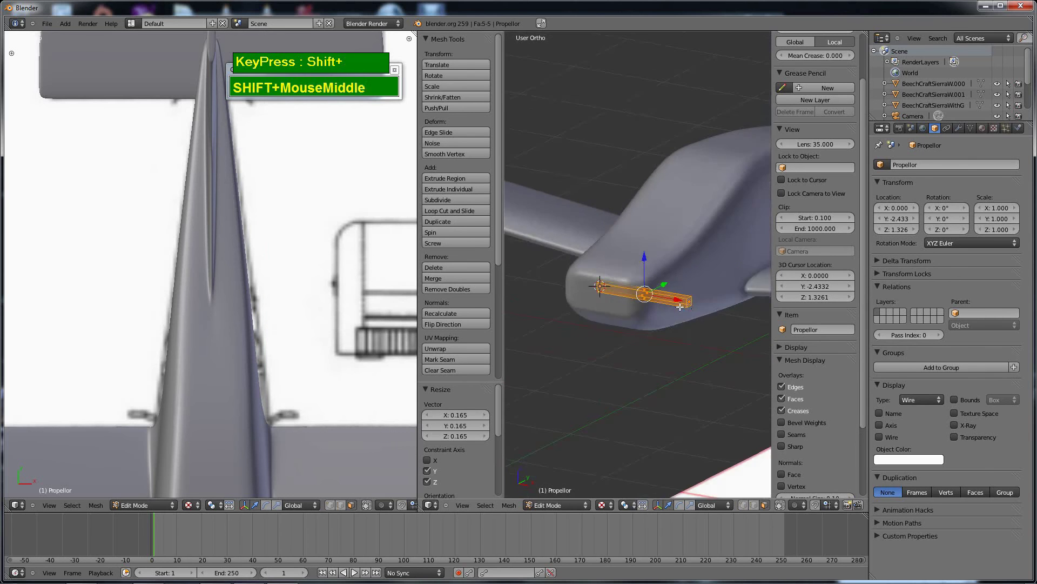
left_click_drag(649, 297, 642, 329, "shift")
middle_click_drag(642, 330, 662, 285, "shift")
left_click_drag(496, 303, 201, 300)
Isolate the propeller block, add a centred edge loop, and adjust the hub faces
key("KP_Divide")
middle_click_drag(445, 299, 528, 284)
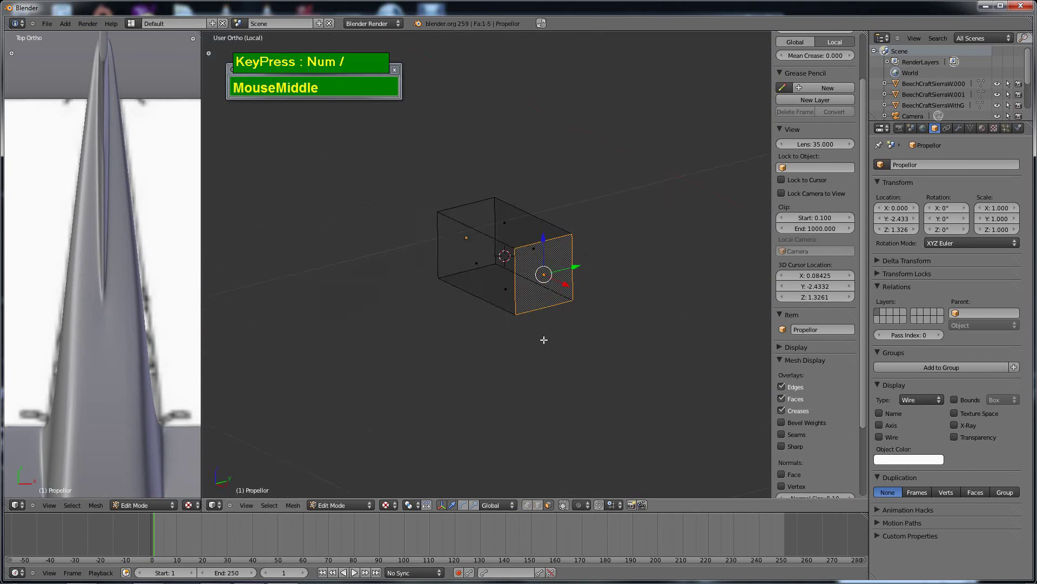
key("ctrl+r")
left_click(575, 241)
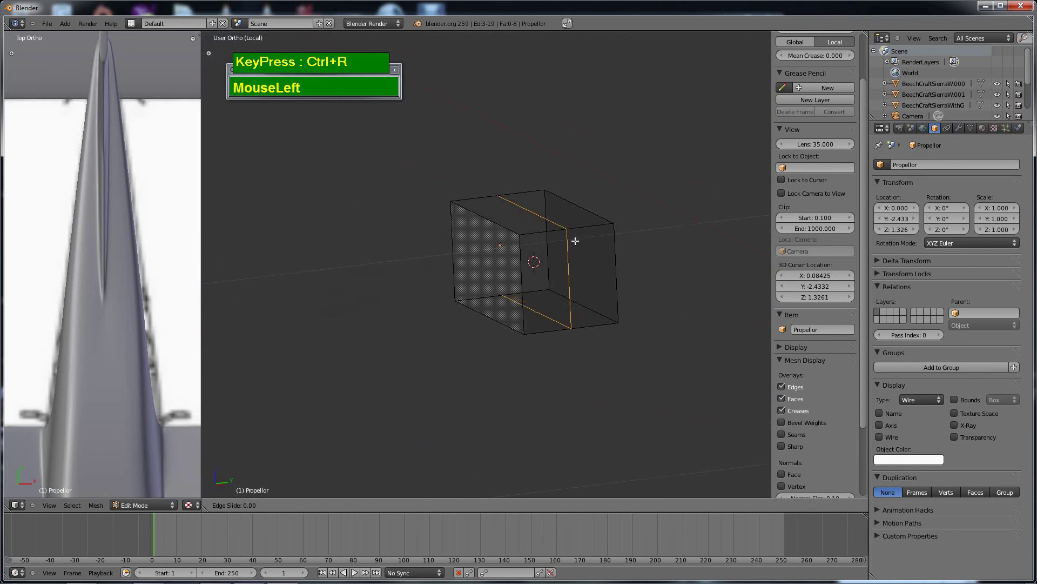
right_click(593, 289)
key("ctrl+Tab")
left_click_drag(562, 234, 560, 233)
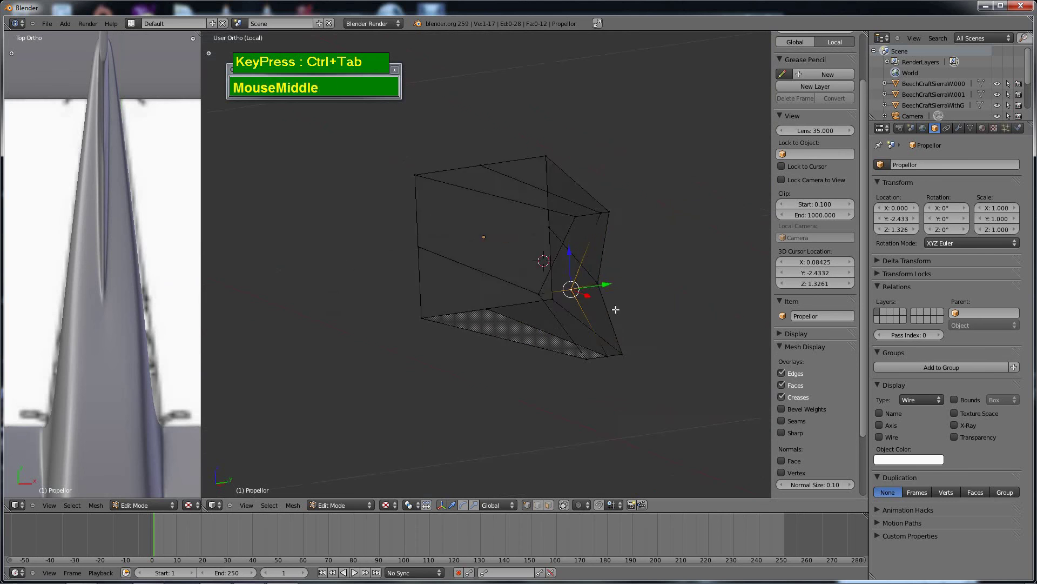
key("ctrl+KP_Add")
key("KP_3")
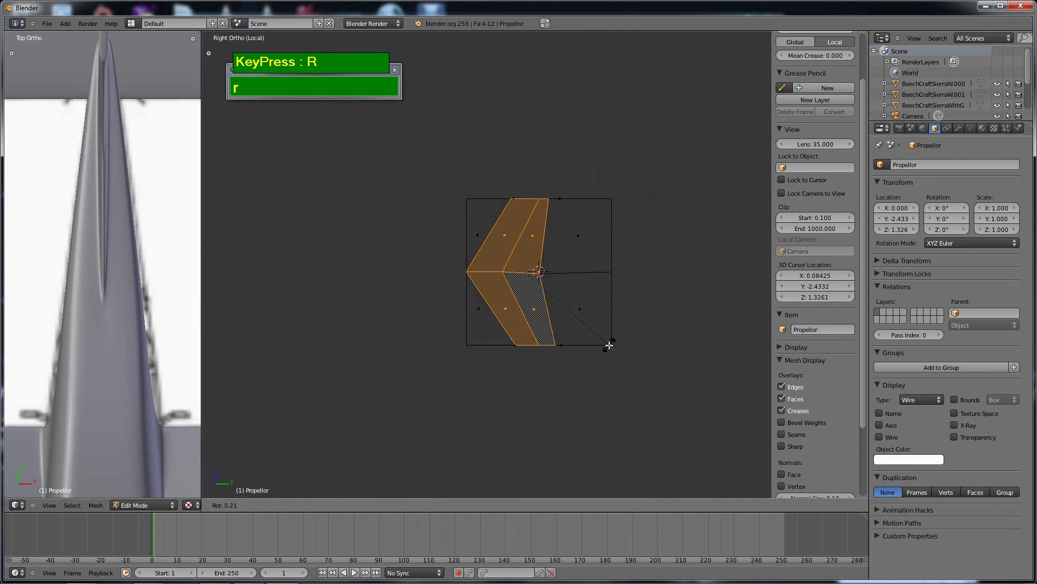
left_click(689, 286)
middle_click_drag(688, 286, 575, 341)
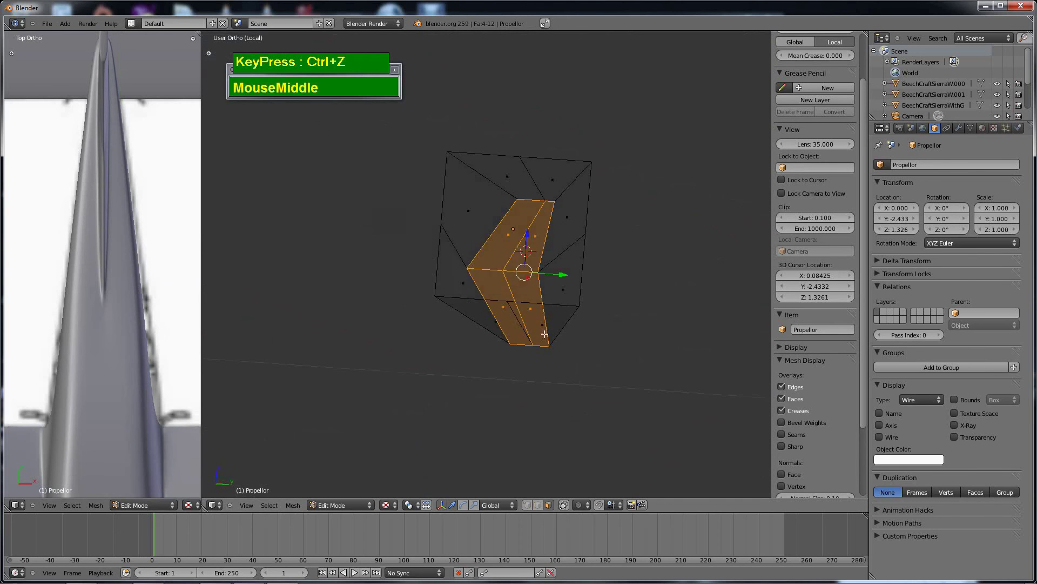
Select the ring of faces at the hub's end
key("ctrl+Tab")
left_click(524, 262)
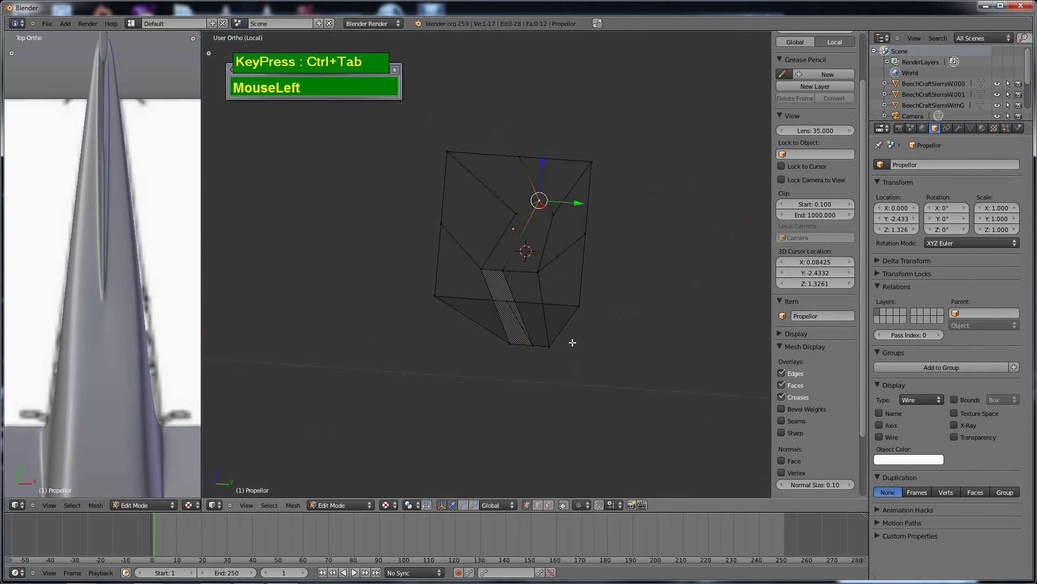
middle_click_drag(524, 336, 515, 336)
left_click(510, 290)
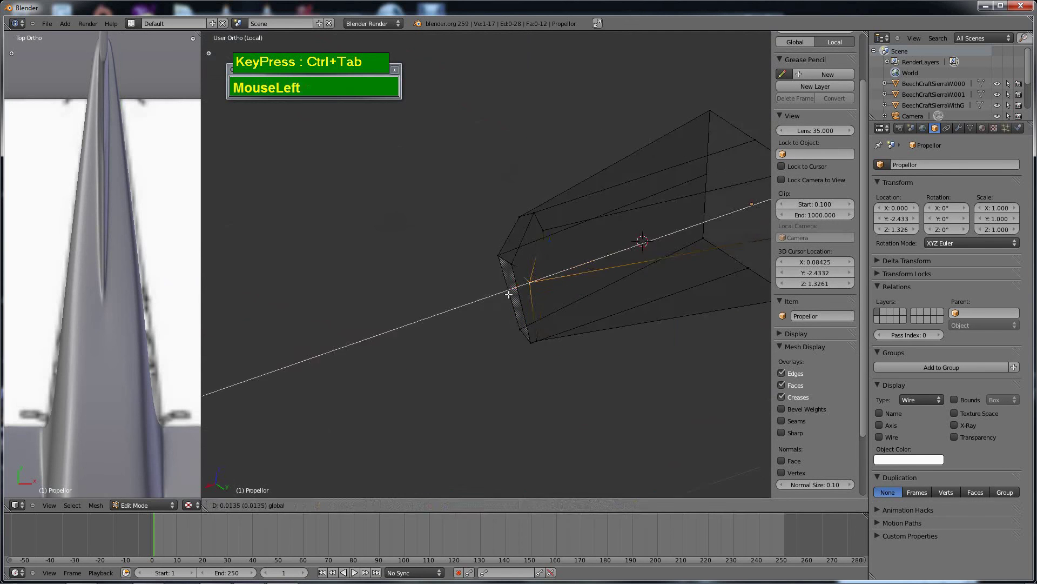
middle_click_drag(509, 290, 528, 309)
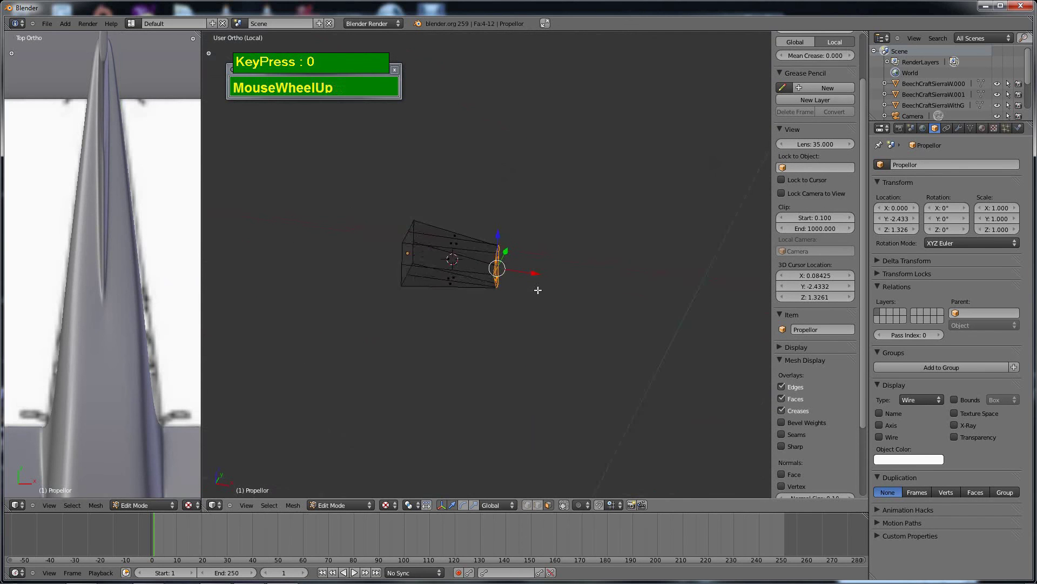
middle_click_drag(421, 297, 670, 342)
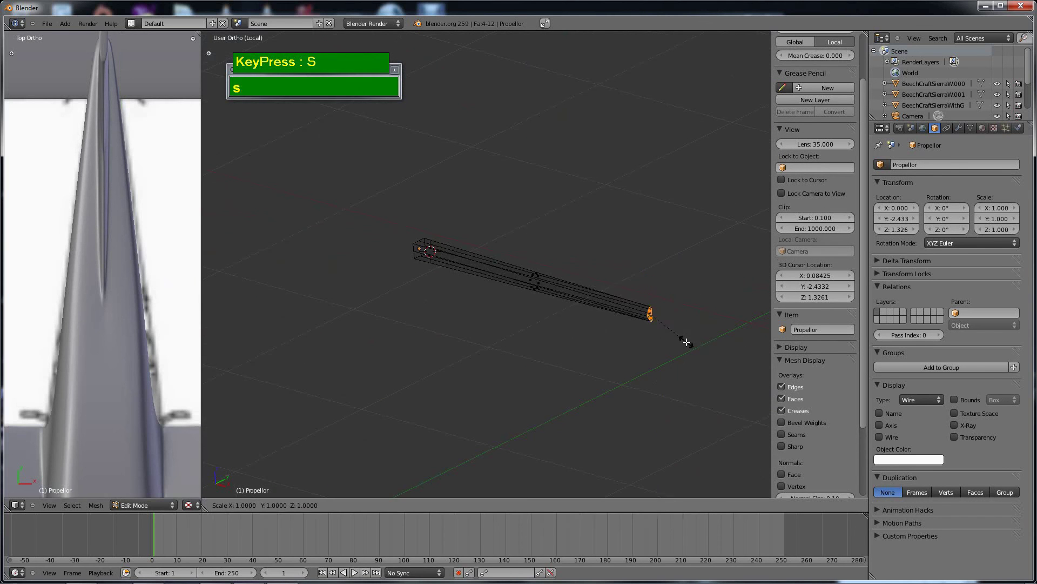
middle_click_drag(741, 391, 589, 348, "shift")
Extrude the end faces outward into a long blade and display the propeller as Solid
key("e")
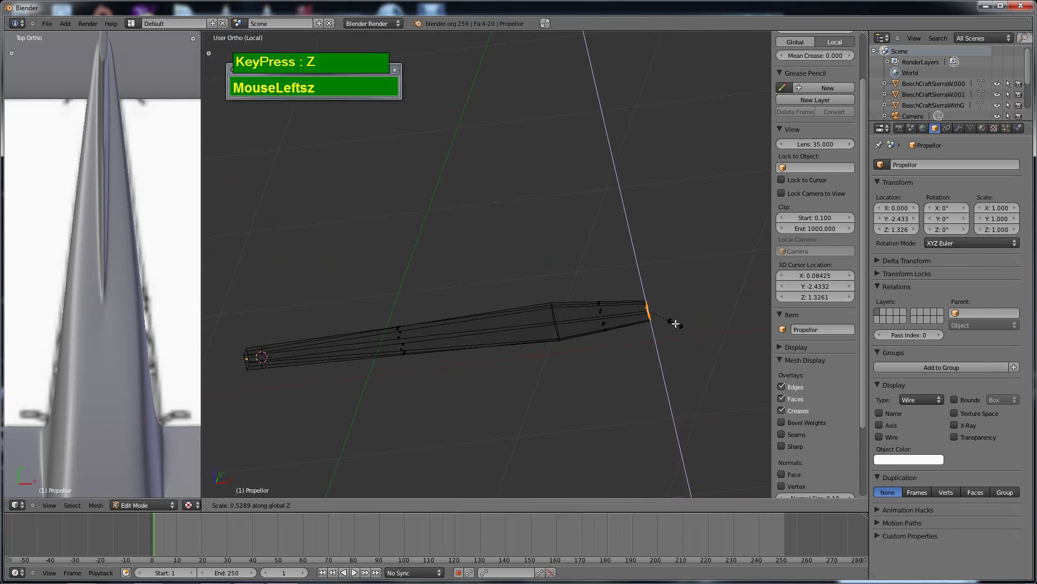
middle_click_drag(675, 323, 504, 301, "shift")
left_click(921, 400)
left_click(922, 388)
scroll(594, 277, "down", 2, "shift")
scroll(594, 277, "down", 1, "shift")
Grow the blade face selection and rotate it about the X axis
key("ctrl+KP_Add")
key("r")
key("x")
middle_click_drag(562, 222, 439, 254)
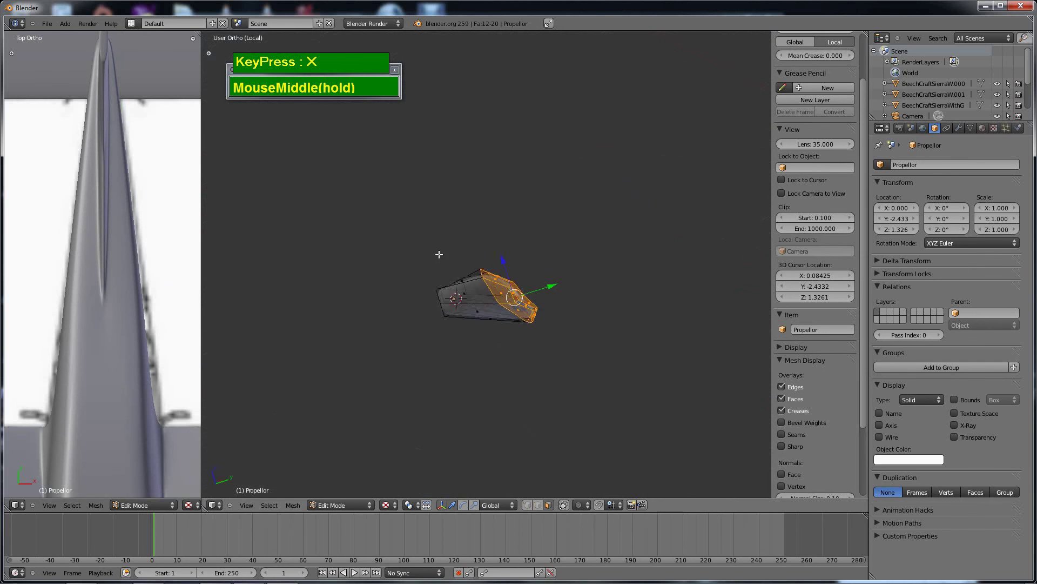
middle_click_drag(508, 344, 497, 217)
scroll(487, 303, "down", 3)
scroll(475, 281, "up", 4)
Duplicate the blade as Propellor.001 and rotate the copy 180°
key("Tab")
key("t")
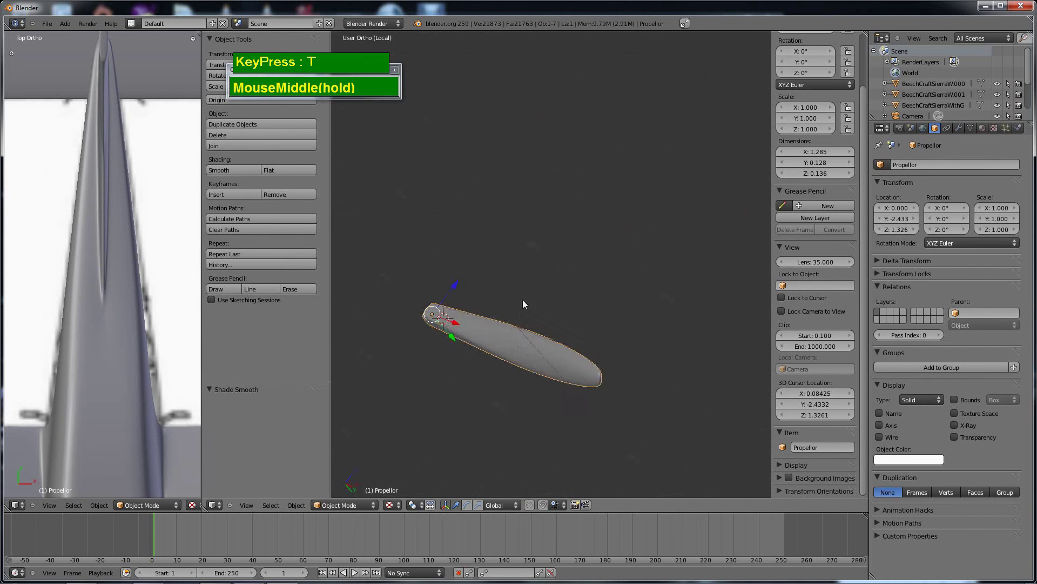
middle_click_drag(523, 299, 521, 358)
key("Tab")
key("KP_1")
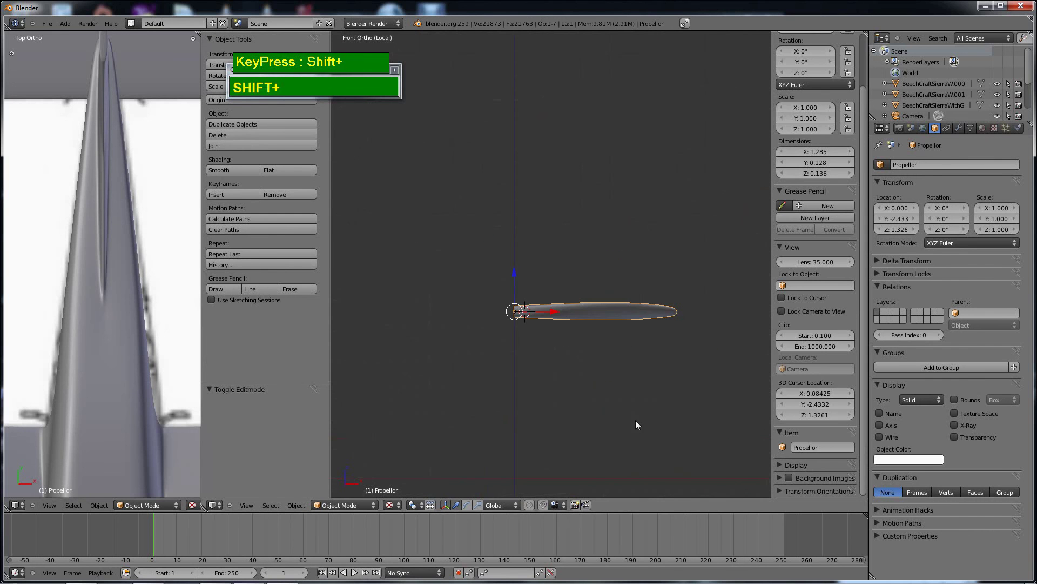
key("shift+d")
right_click(598, 426)
key("r")
key("KP_1")
key("KP_8")
key("KP_0")
key("KP_Enter")
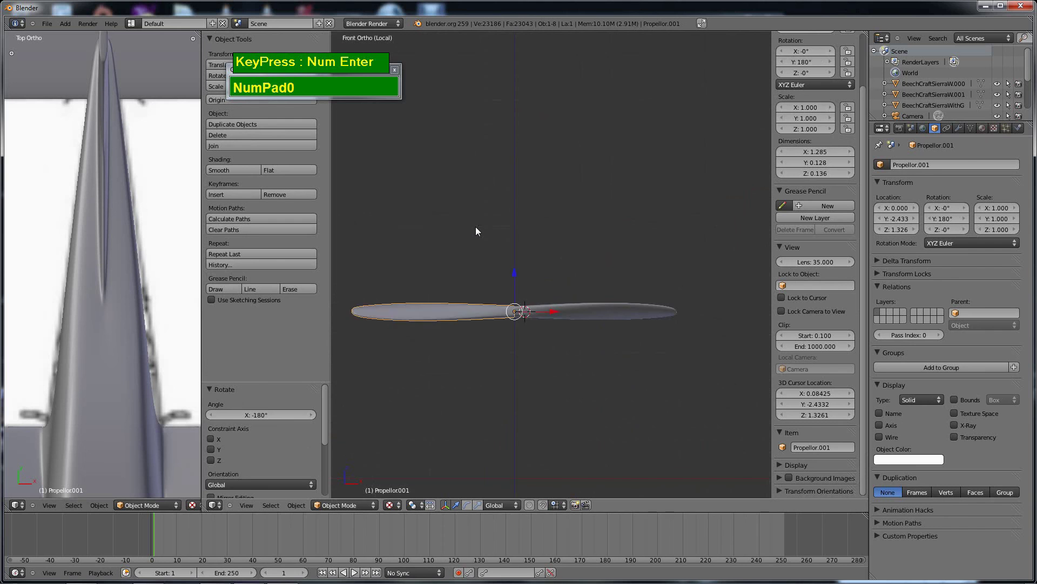
Snap the 3D cursor to the propeller's centre
middle_click_drag(476, 226, 514, 300)
scroll(529, 351, "down", 2)
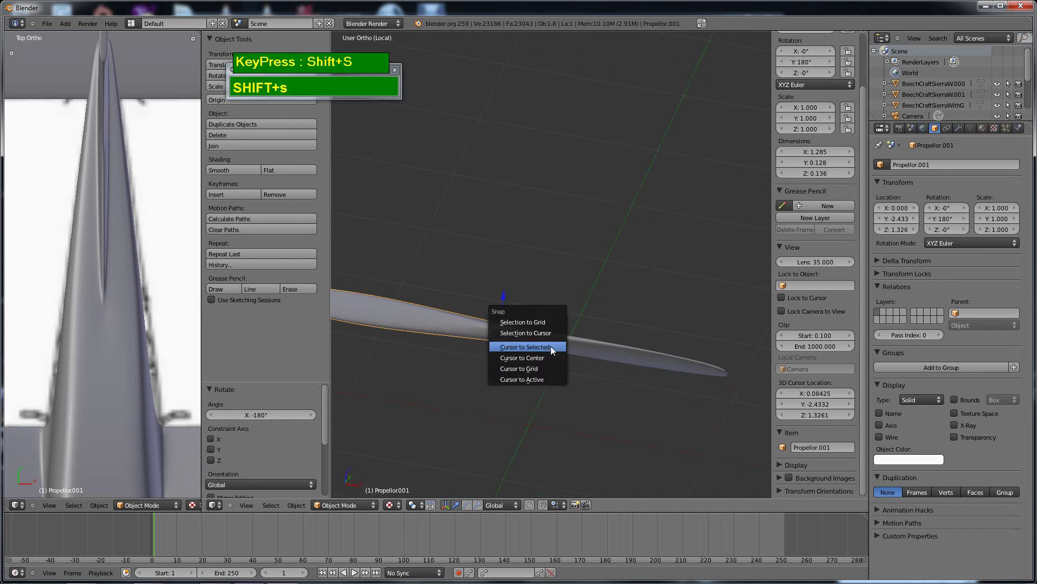
left_click(552, 348)
middle_click_drag(552, 349, 519, 349)
Add a cone at the propeller centre and display it as solid
key("shift+a")
mouse_move(530, 341)
left_click(557, 406)
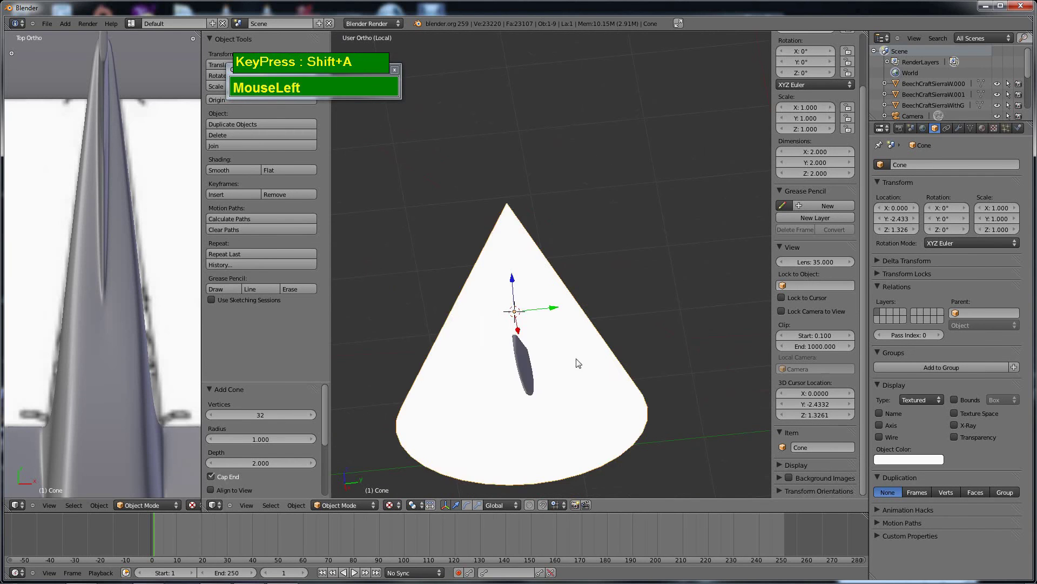
middle_click_drag(577, 363, 562, 346)
left_click(920, 399)
left_click(919, 365)
Rotate the cone 90 degrees about the X axis
key("r")
key("x")
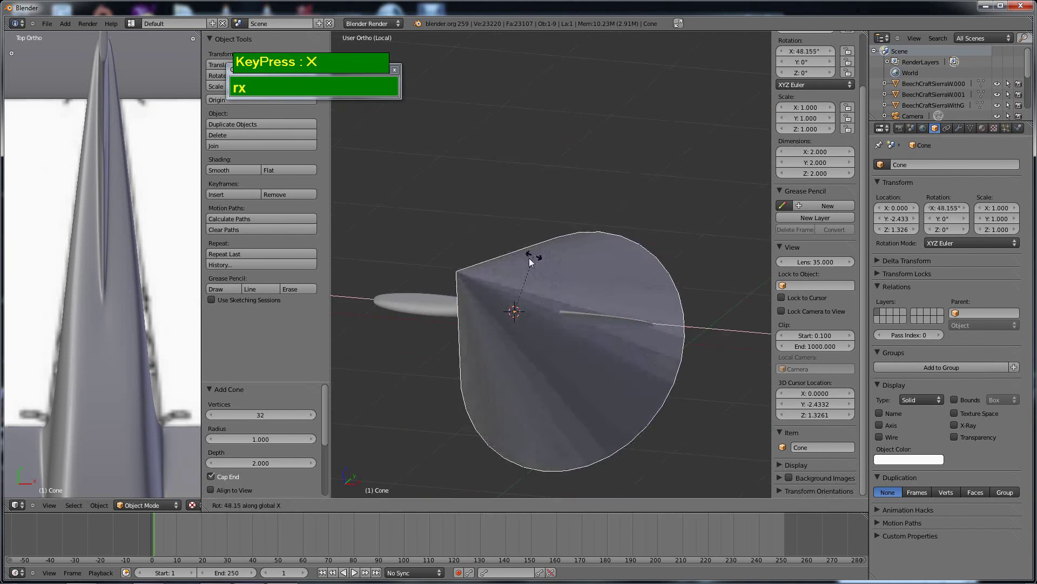
key("9")
key("0")
left_click(529, 261)
Scale the cone mesh down to a small spinner size
key("Tab")
key("s")
left_click(519, 324)
scroll(523, 336, "up", 2)
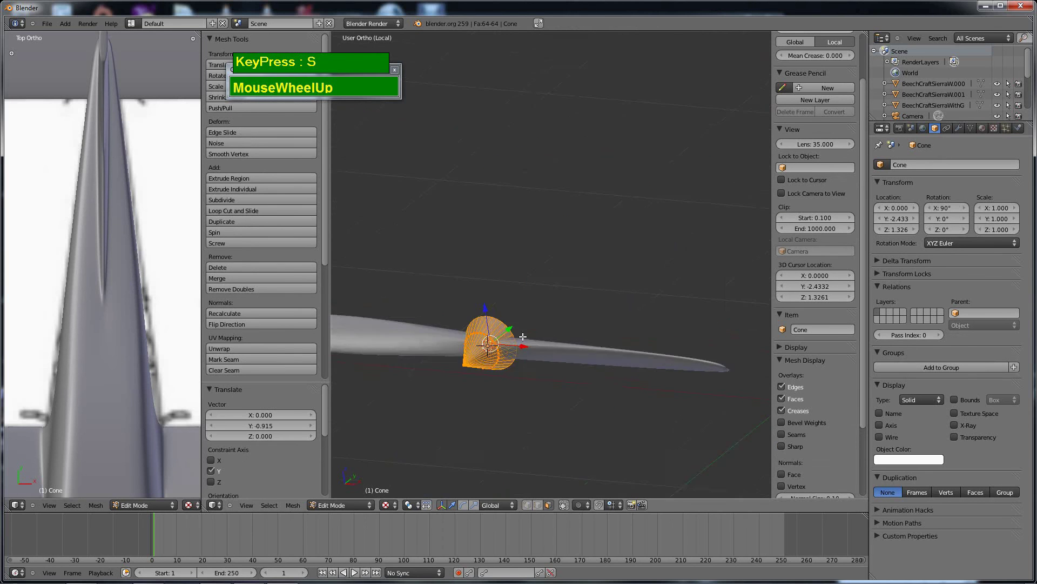
scroll(523, 336, "up", 3)
key("s")
left_click(567, 331)
middle_click_drag(567, 331, 497, 262)
Delete the selected faces from the cone
right_click(489, 346)
key("ctrl+Tab")
right_click(475, 351)
key("x")
left_click(487, 359)
Knife-cut new edges across the cone mesh
key("a")
key("k")
left_click_drag(505, 350, 505, 351)
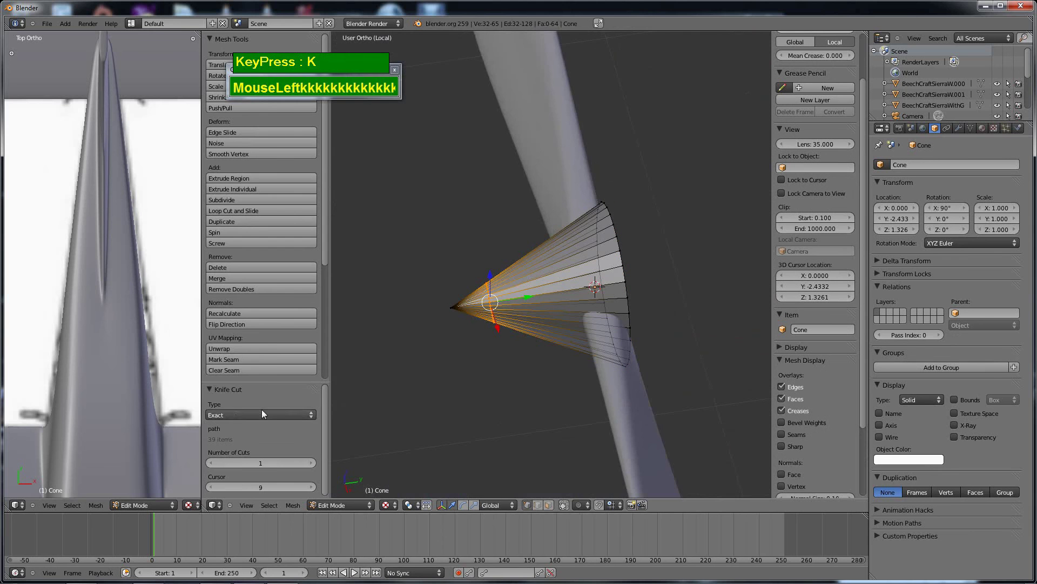
scroll(590, 268, "up", 2)
middle_click_drag(550, 311, 533, 341)
key("Tab")
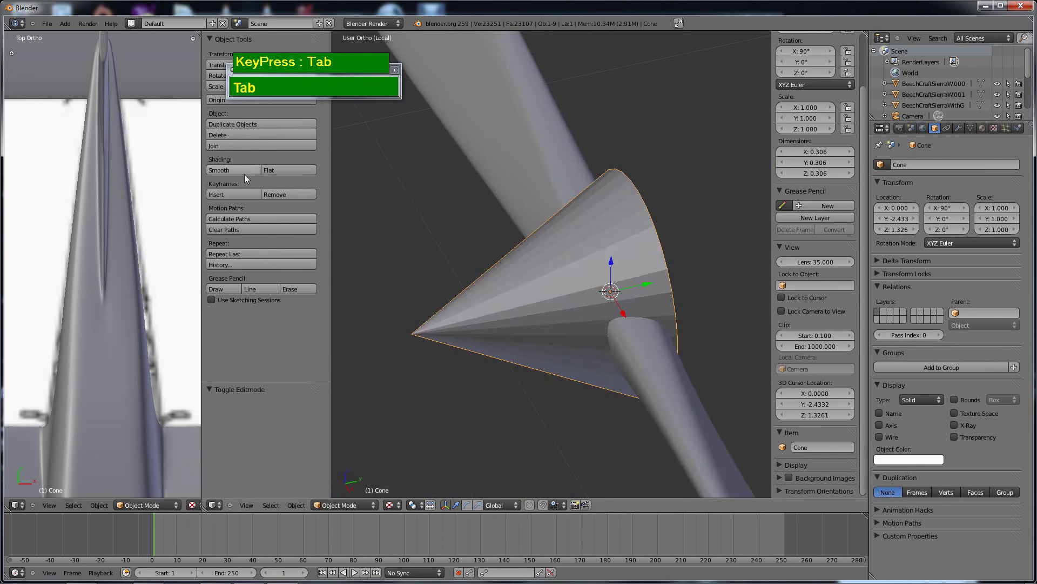
key("Tab")
scroll(543, 313, "up", 2)
Rescale the cone to 0.305 wide and smooth it with a level-1 subdivision surface
key("s")
left_click(609, 322)
key("Tab")
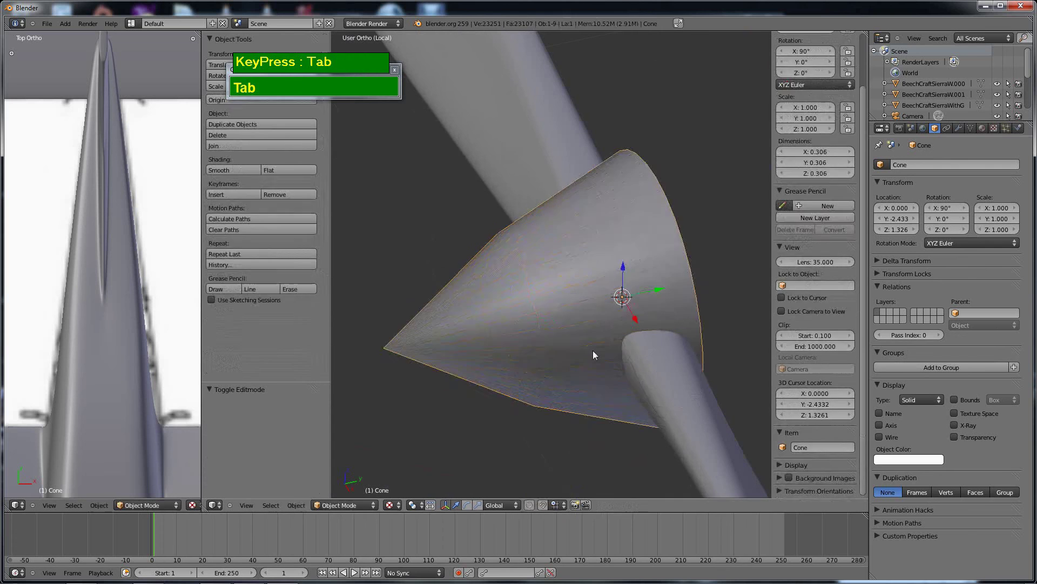
key("Tab")
key("Tab")
key("ctrl+1")
middle_click_drag(575, 327, 399, 325)
Slide an edge loop toward the cone tip, then add and scale a new loop cut
key("Tab")
scroll(400, 324, "up", 1)
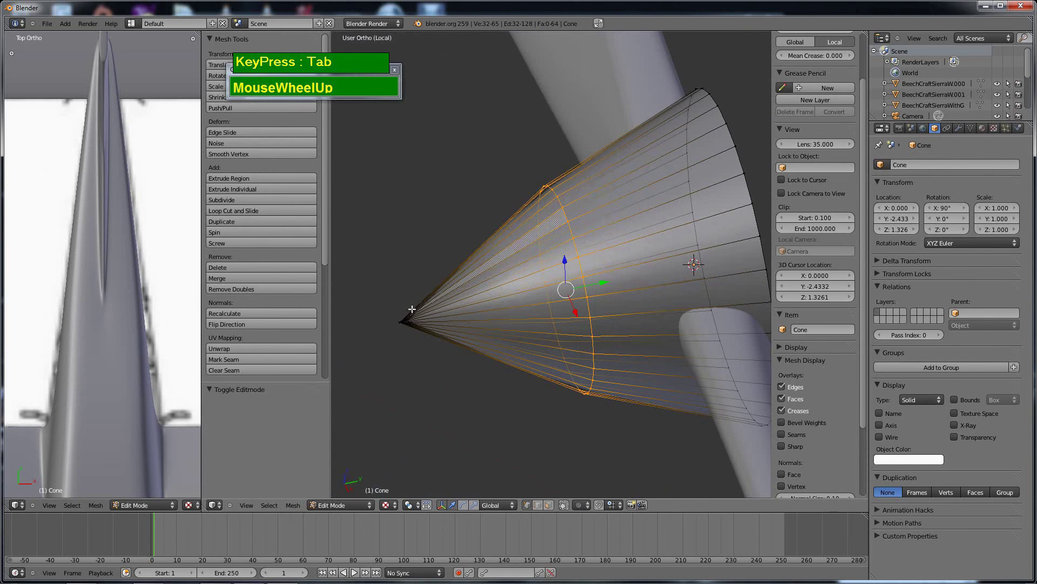
key("ctrl+e")
left_click(620, 275)
key("ctrl+r")
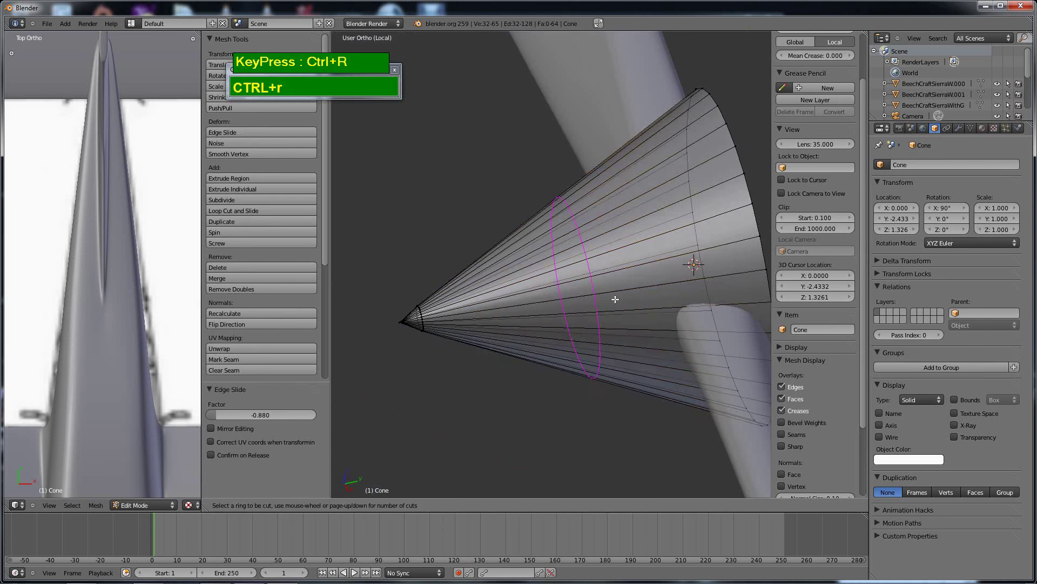
left_click(616, 299)
key("s")
left_click(626, 299)
Exit local view, parent the cone and propeller blades with Ctrl+P > Object, and seat the spinner on the hub
key("Tab")
middle_click_drag(626, 299, 493, 354)
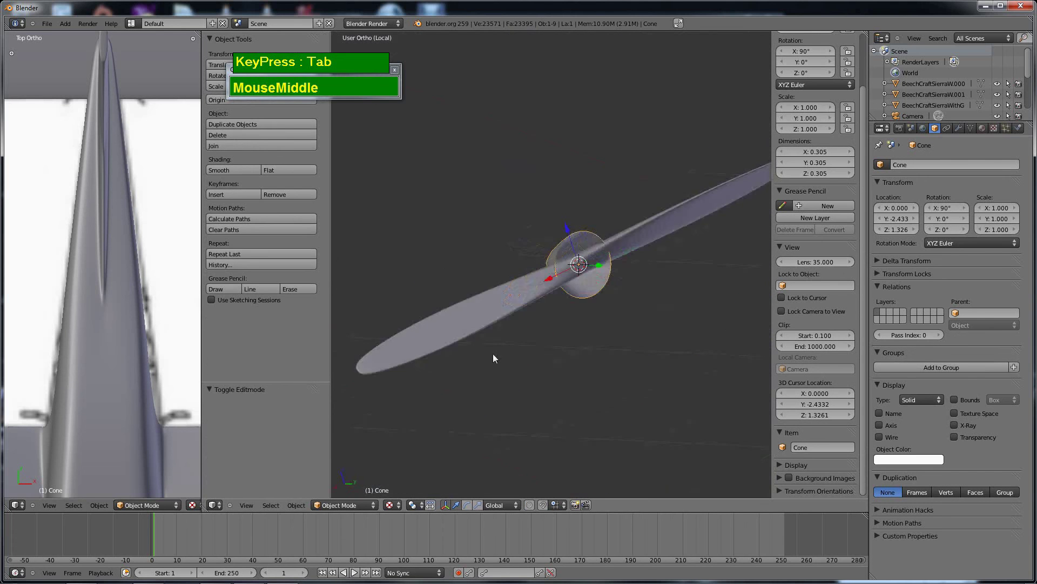
scroll(613, 268, "down", 3)
key("KP_Divide")
middle_click_drag(613, 268, 543, 328, "shift")
right_click(543, 327)
scroll(543, 328, "down", 1)
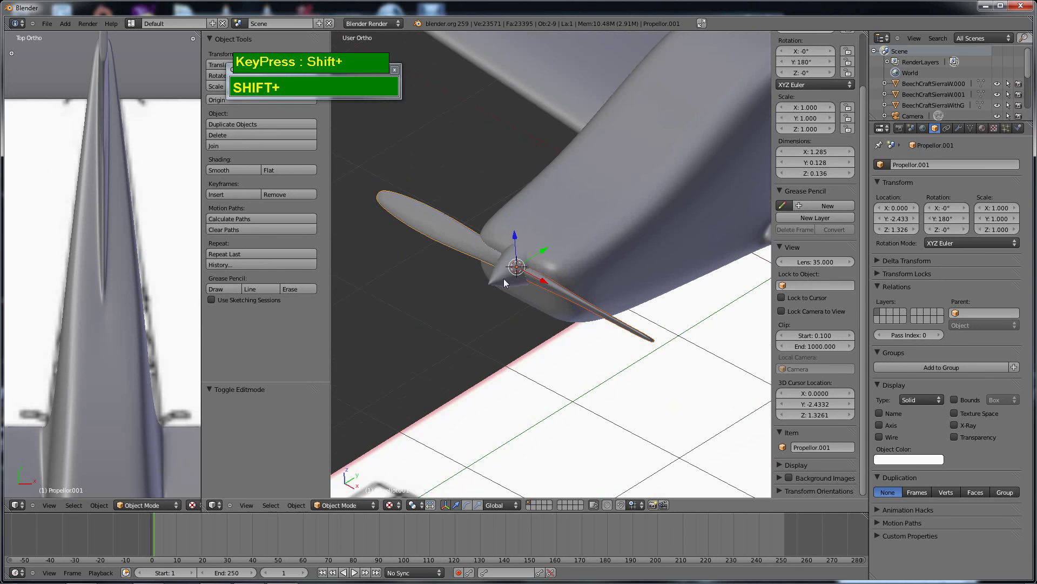
key("ctrl+p")
left_click(483, 314)
left_click_drag(542, 250, 540, 261)
Zoom out to the whole plane and hide the Tool Shelf with T
key("Tab")
key("Tab")
scroll(600, 333, "down", 2)
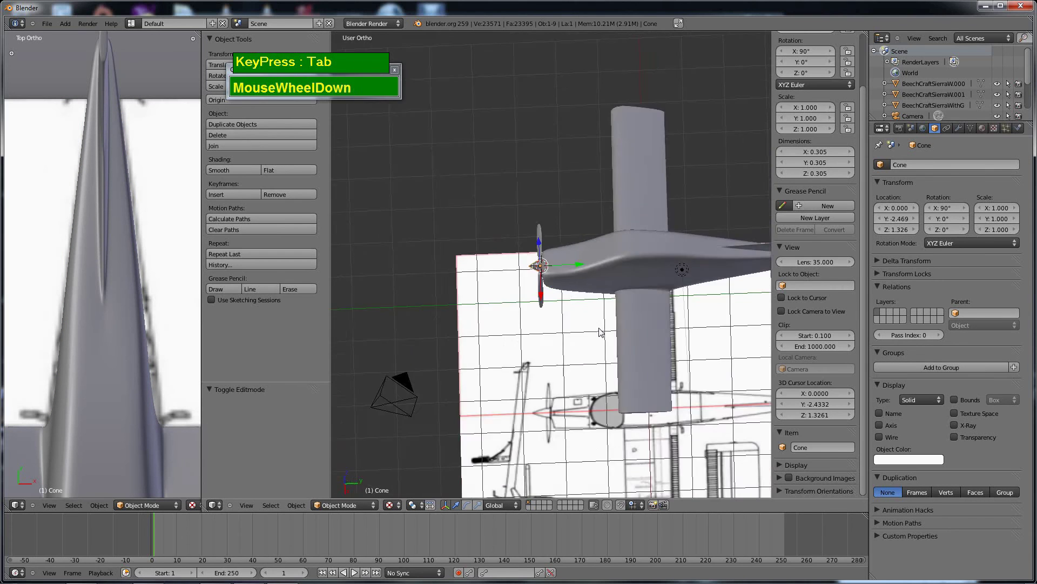
key("t")
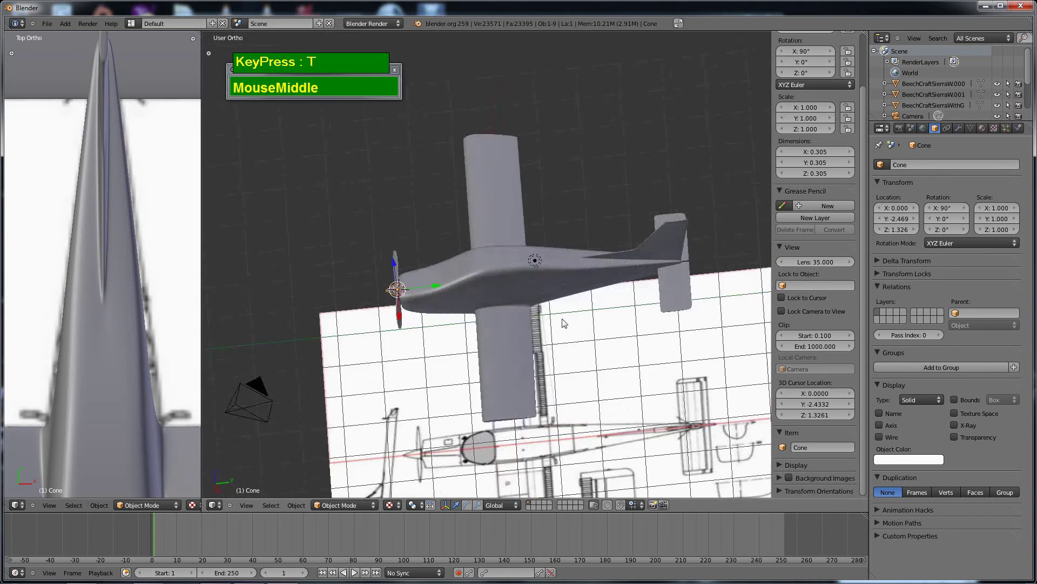